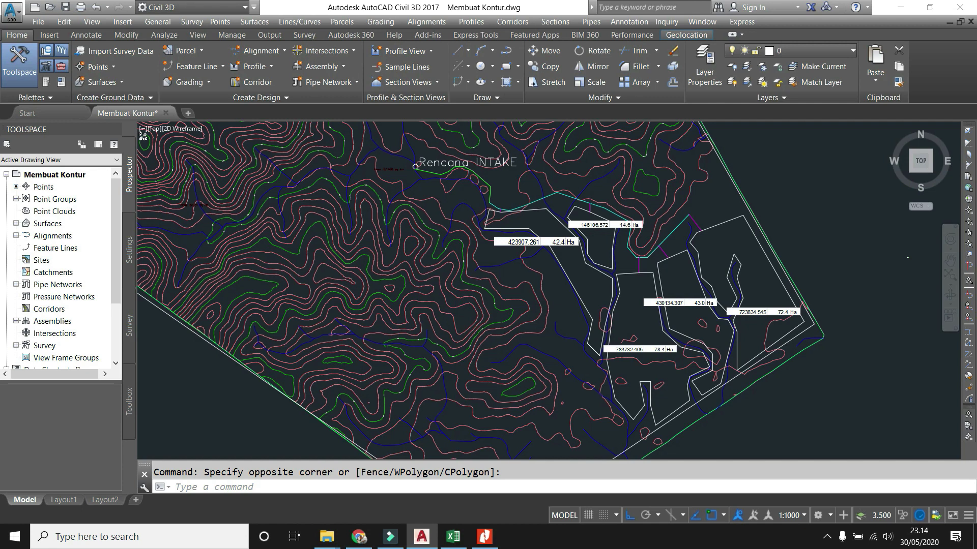
Examine the rice-field plots and their areas on the contour map, plus the channel scheme from the intake to plots A1–A5.
{"action": "scroll", "coordinate": [590, 275], "scroll_direction": "up", "scroll_amount": 2}
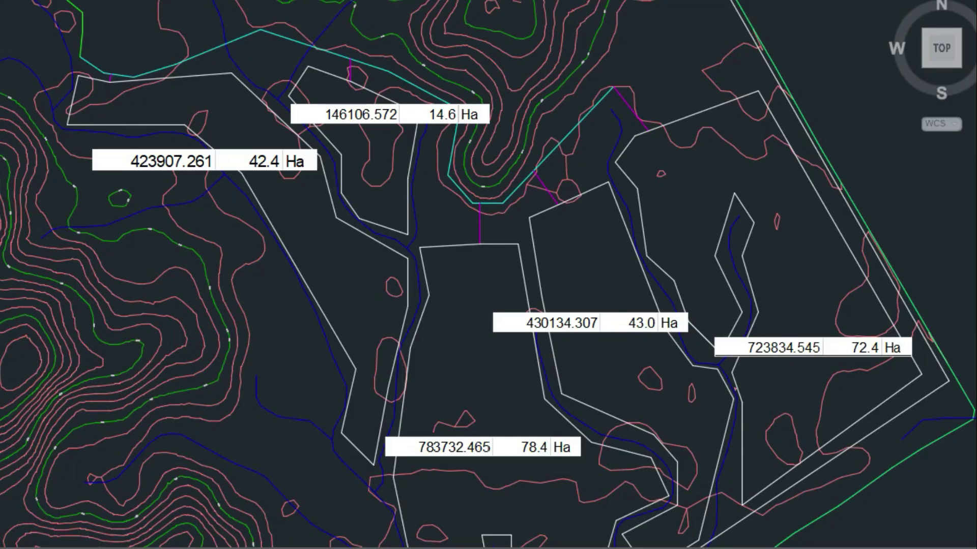
{"action": "scroll", "coordinate": [390, 187], "scroll_direction": "up", "scroll_amount": 2}
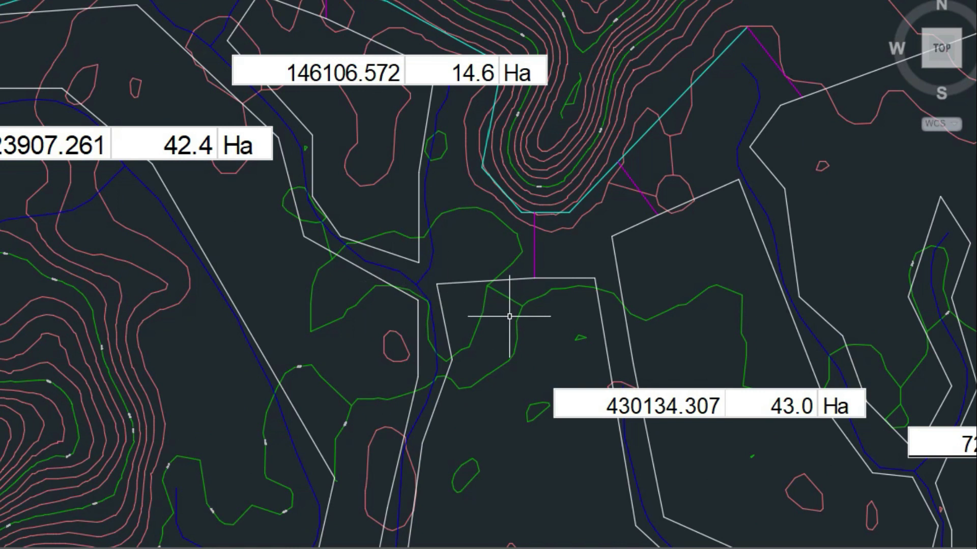
{"action": "left_click_drag", "start_coordinate": [661, 316], "coordinate": [572, 286]}
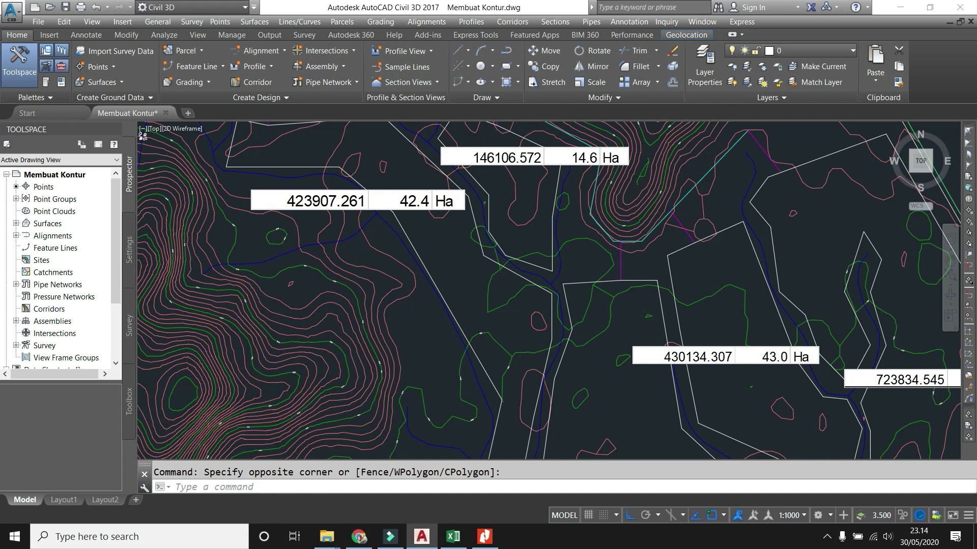
{"action": "scroll", "coordinate": [644, 287], "scroll_direction": "down", "scroll_amount": 2}
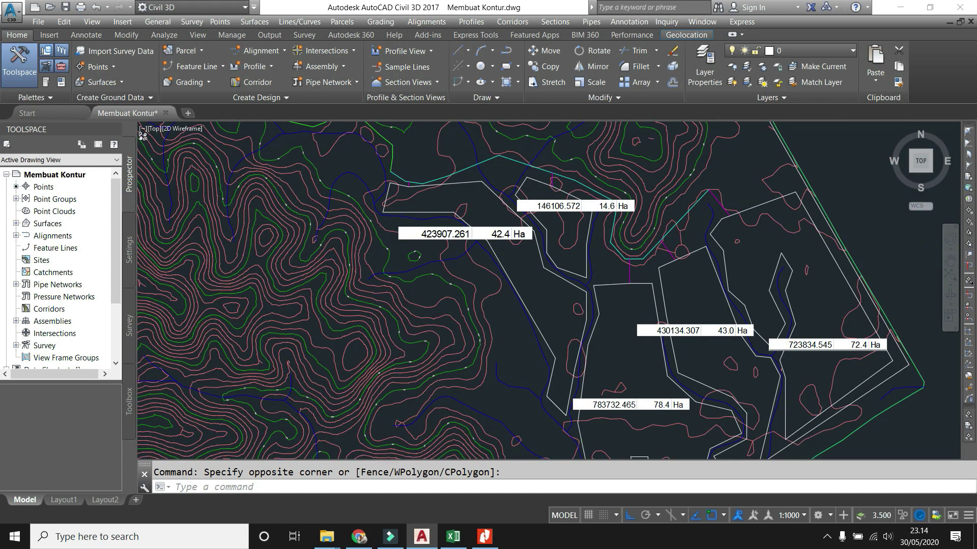
{"action": "scroll", "coordinate": [643, 288], "scroll_direction": "down", "scroll_amount": 2}
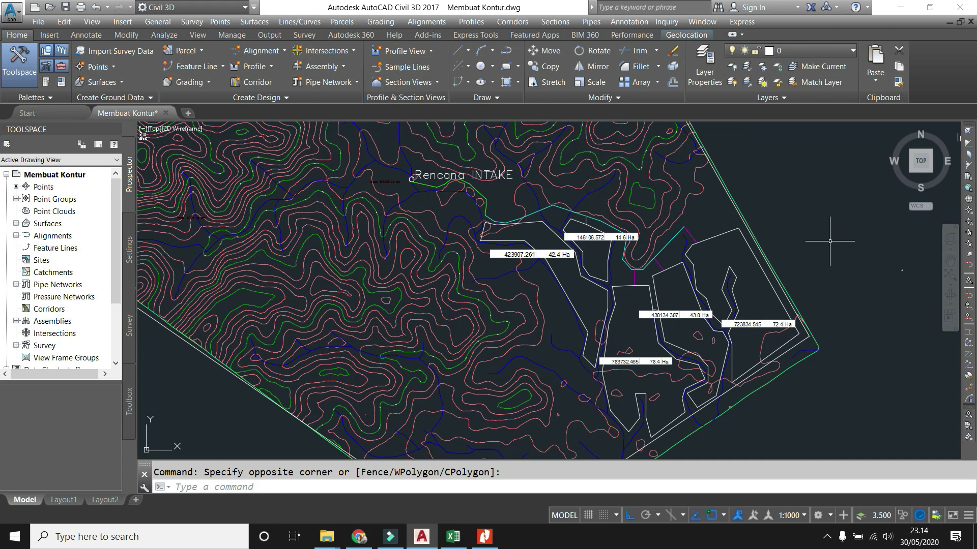
{"action": "mouse_move", "coordinate": [846, 226]}
{"action": "left_mouse_down"}
{"action": "mouse_move", "coordinate": [754, 226]}
{"action": "mouse_move", "coordinate": [704, 285]}
{"action": "mouse_move", "coordinate": [492, 333]}
{"action": "mouse_move", "coordinate": [106, 355]}
{"action": "left_mouse_up"}
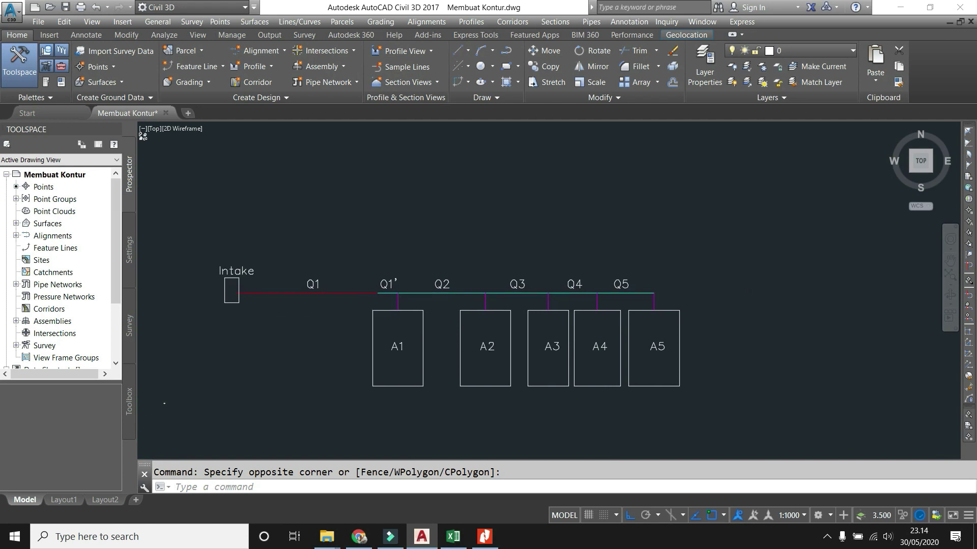
{"action": "scroll", "coordinate": [376, 304], "scroll_direction": "up", "scroll_amount": 2}
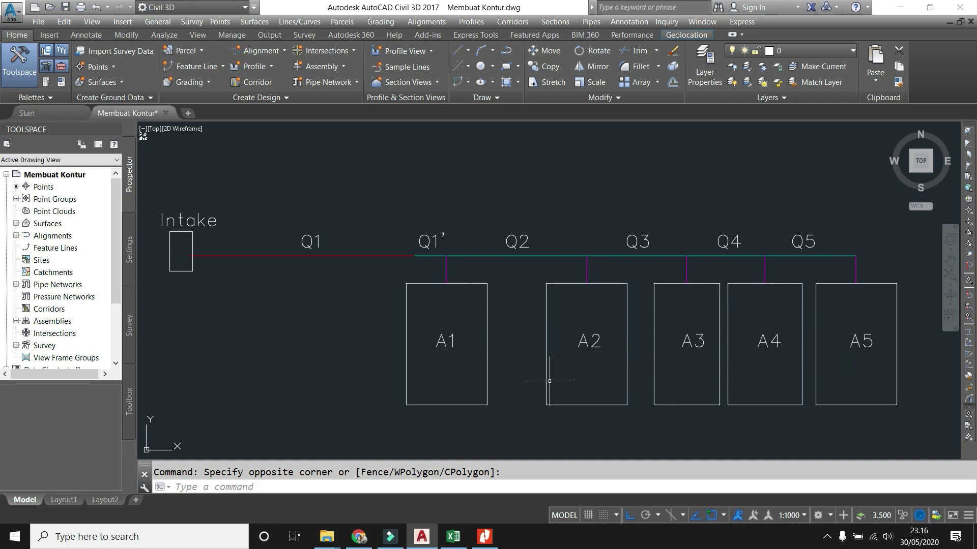
{"action": "left_click_drag", "start_coordinate": [307, 382], "coordinate": [327, 377]}
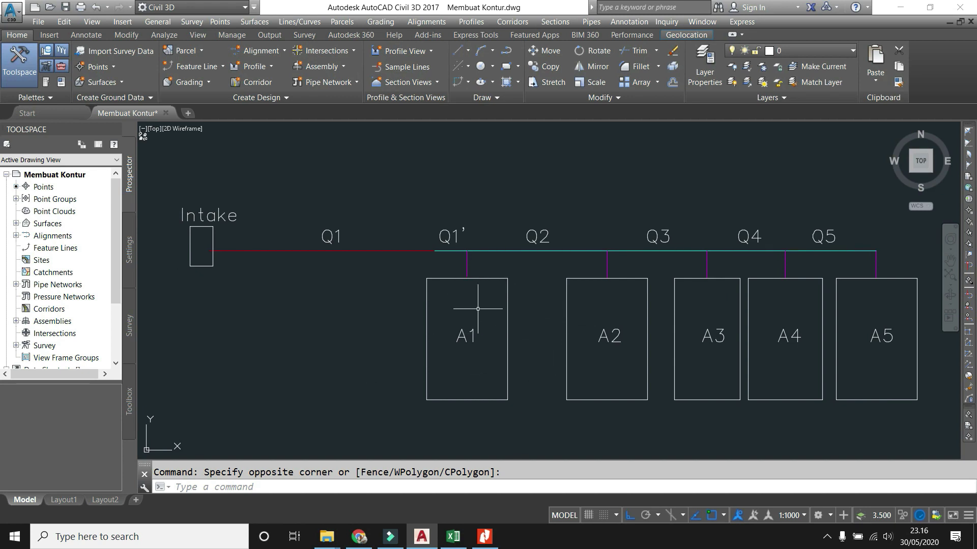
Switch to the Excel irrigation workbook, review the field area list and its total, and return to the Civil 3D channel scheme.
{"action": "left_click", "coordinate": [454, 541]}
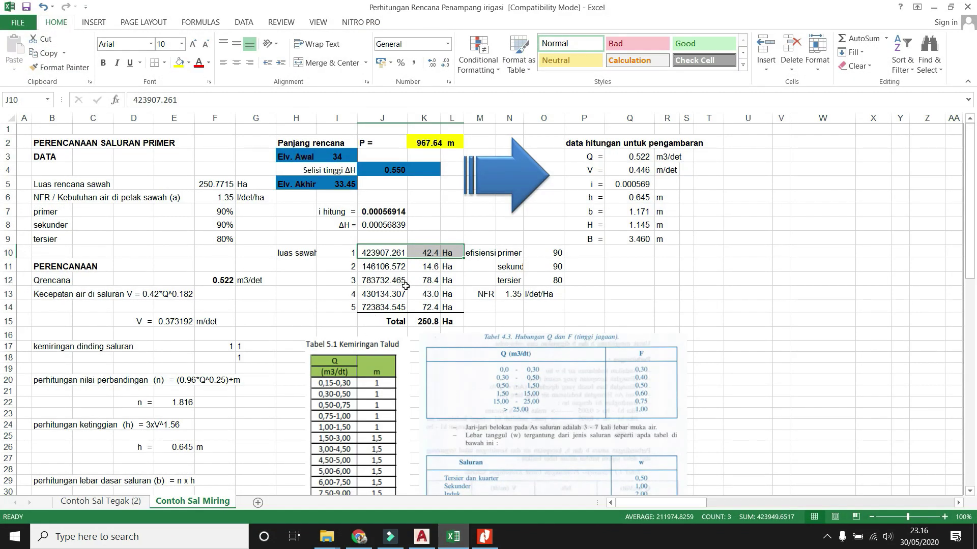
{"action": "left_click", "coordinate": [758, 298]}
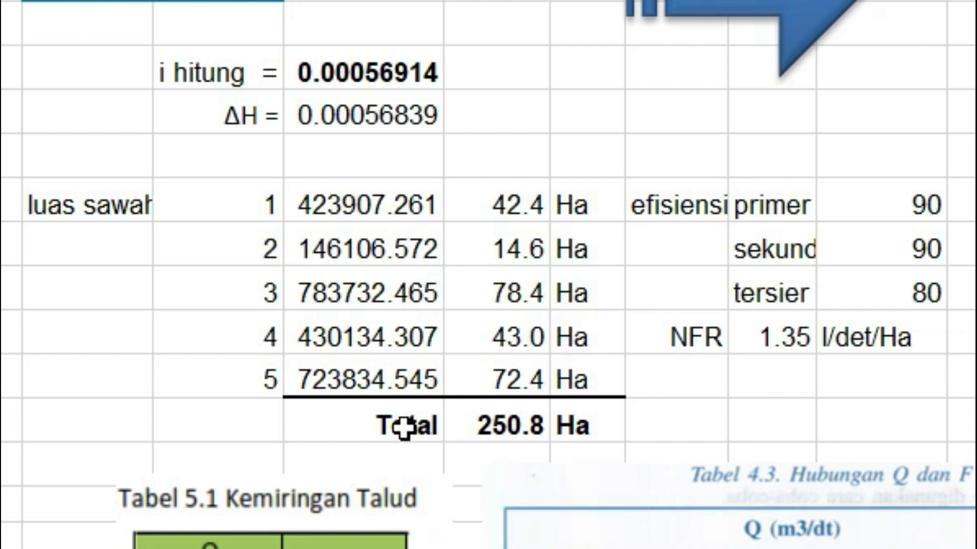
{"action": "left_click_drag", "start_coordinate": [388, 421], "coordinate": [585, 430]}
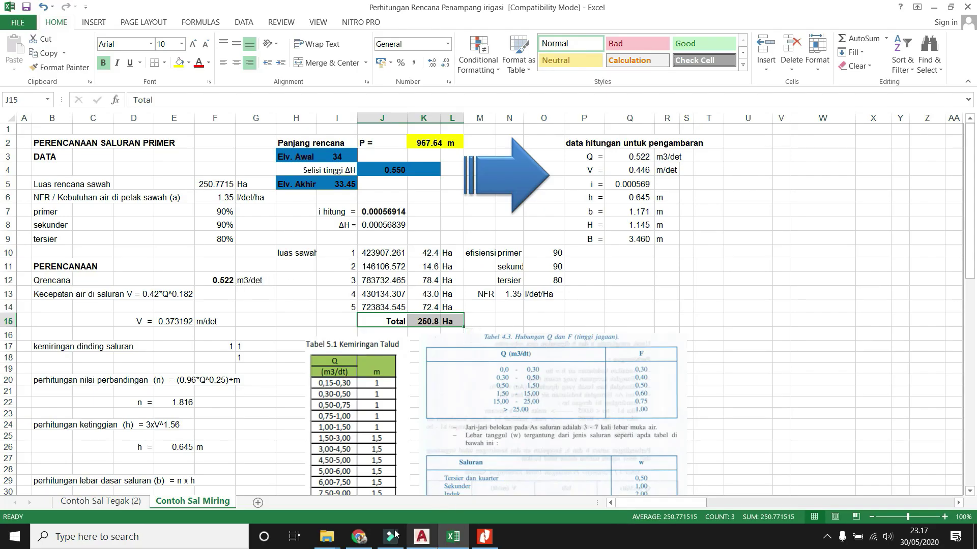
{"action": "left_click", "coordinate": [421, 537]}
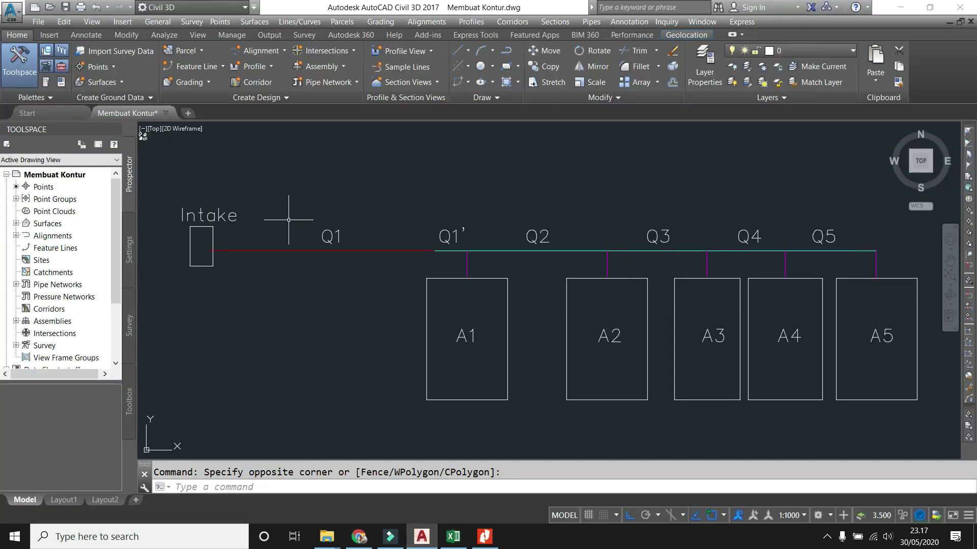
Go back to the Excel workbook and inspect the formula behind the planned discharge Qrencana without changing it.
{"action": "left_click", "coordinate": [453, 536]}
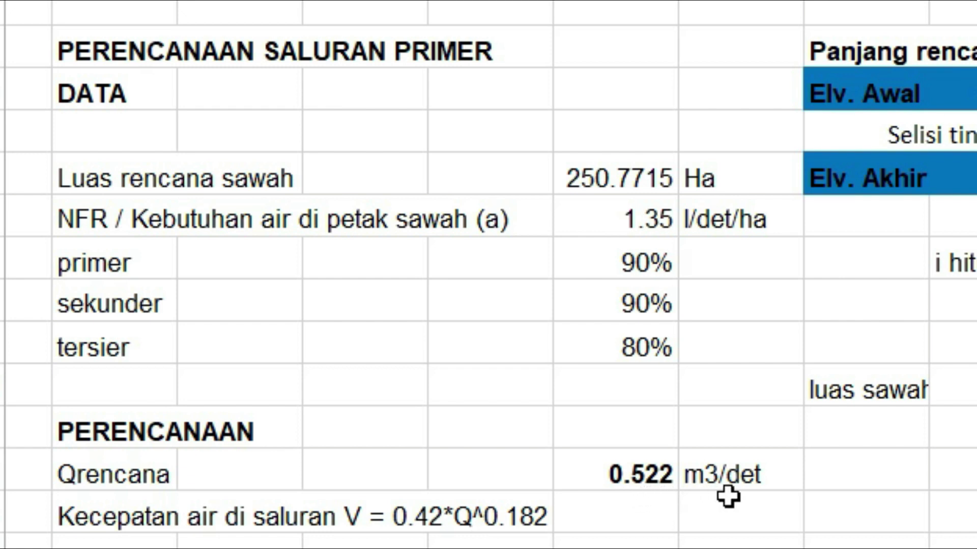
{"action": "left_click", "coordinate": [640, 471]}
{"action": "double_click", "coordinate": [640, 471]}
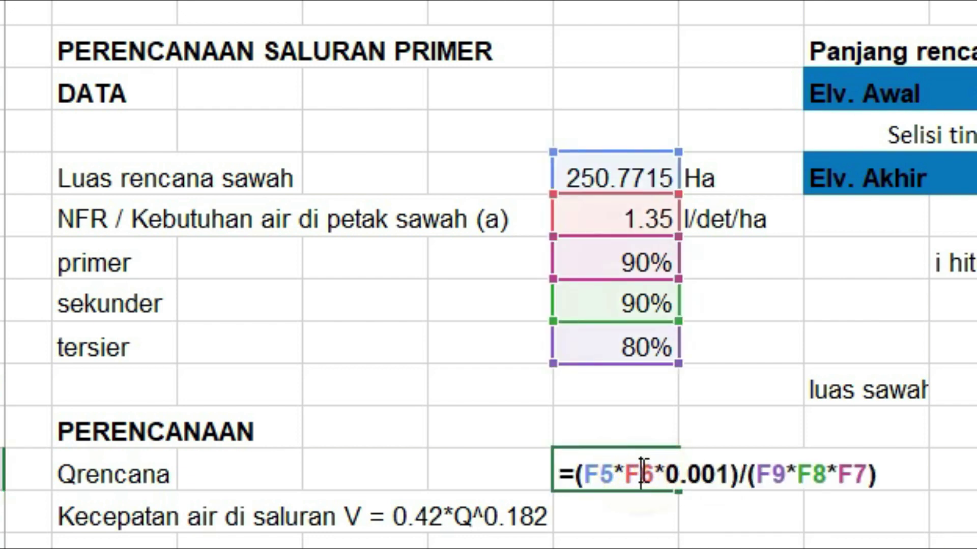
{"action": "key", "text": "Escape"}
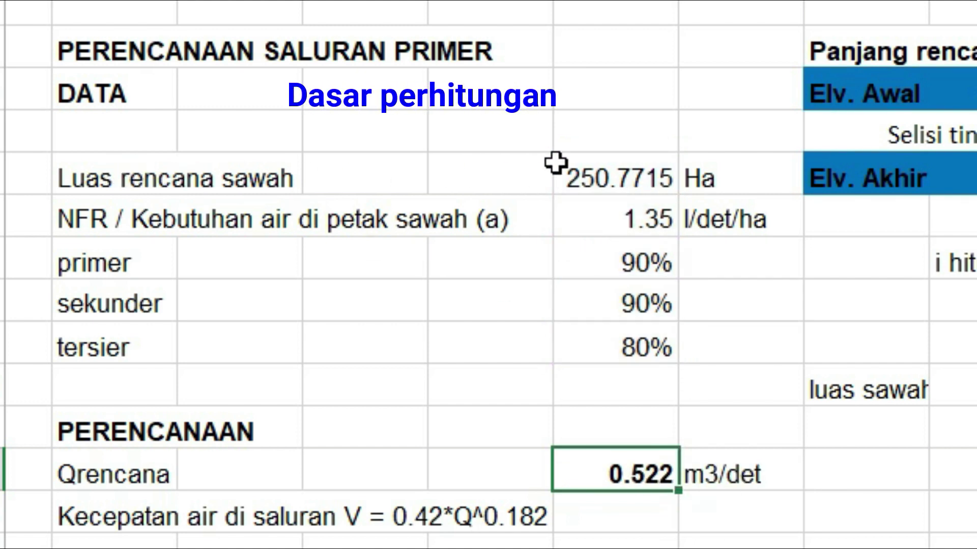
Make the planned field area value (Luas rencana sawah) bold and show it with one decimal place.
{"action": "left_click", "coordinate": [604, 175]}
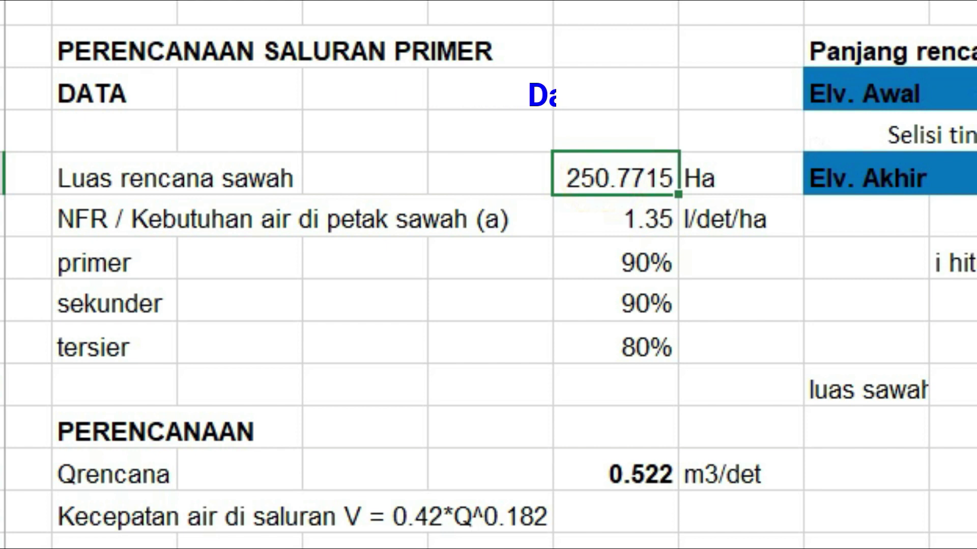
{"action": "key", "text": "ctrl+b"}
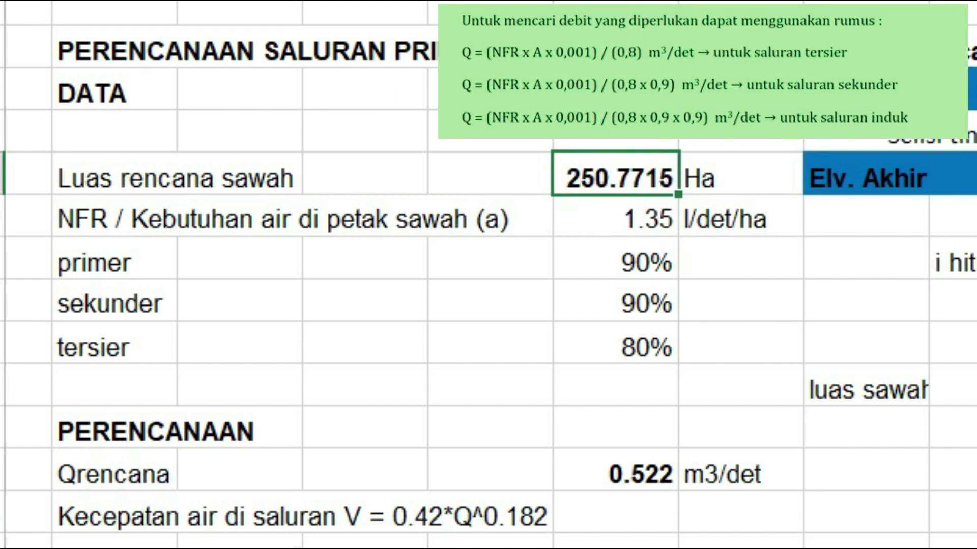
{"action": "key", "text": "alt+h"}
{"action": "key", "text": "9"}
{"action": "key", "text": "alt+h"}
{"action": "key", "text": "9"}
{"action": "key", "text": "alt+h"}
{"action": "key", "text": "9"}
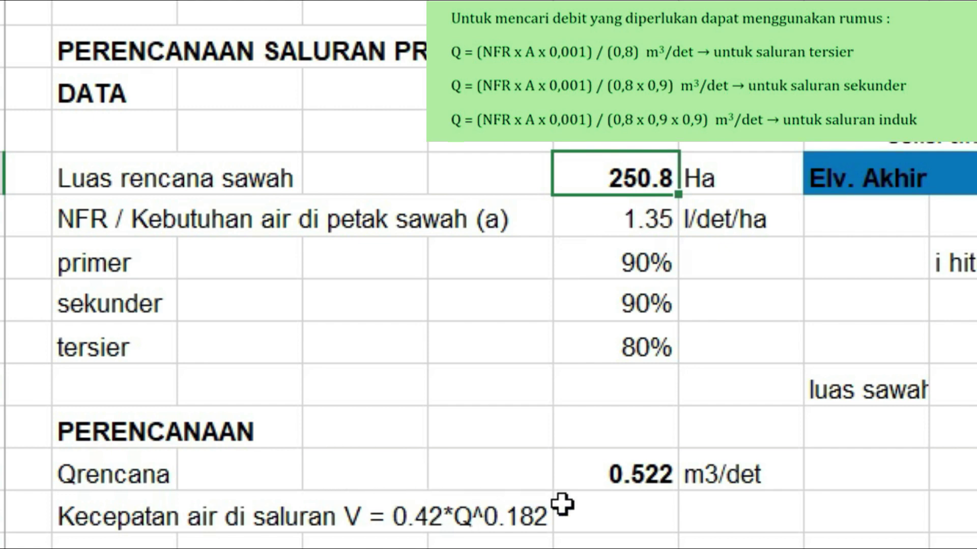
Review which area, NFR and efficiency cells the Qrencana formula references.
{"action": "double_click", "coordinate": [651, 472]}
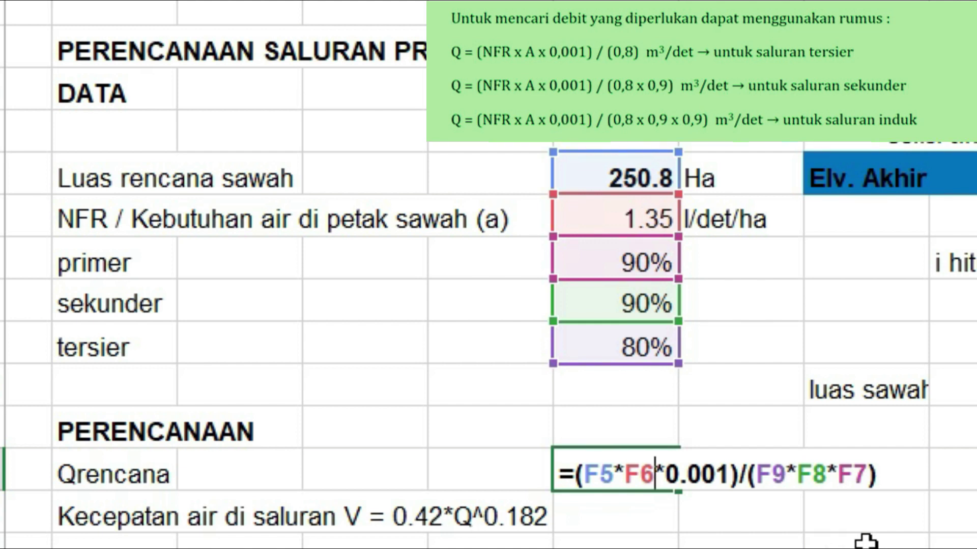
{"action": "left_click", "coordinate": [848, 542]}
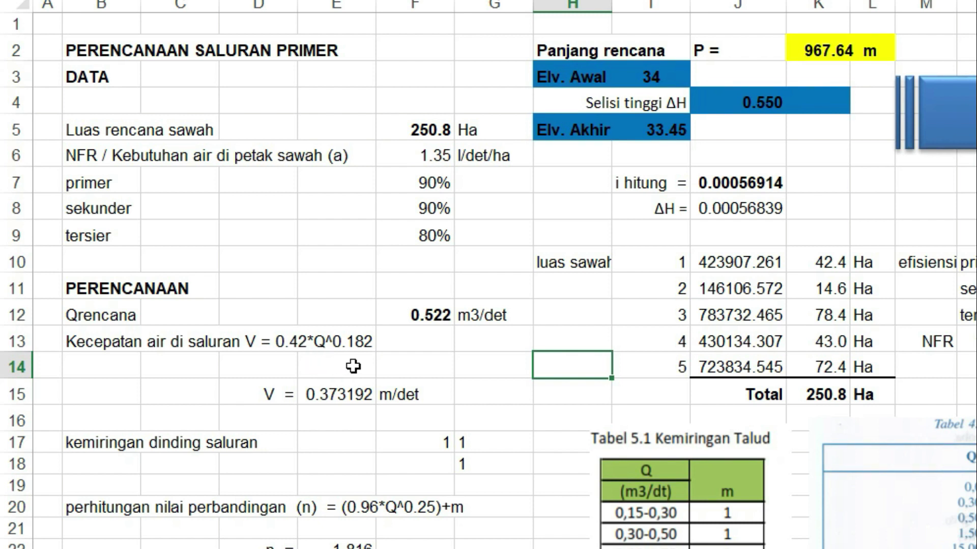
Show the flow velocity V with three decimal places and narrow column E.
{"action": "left_click", "coordinate": [337, 394]}
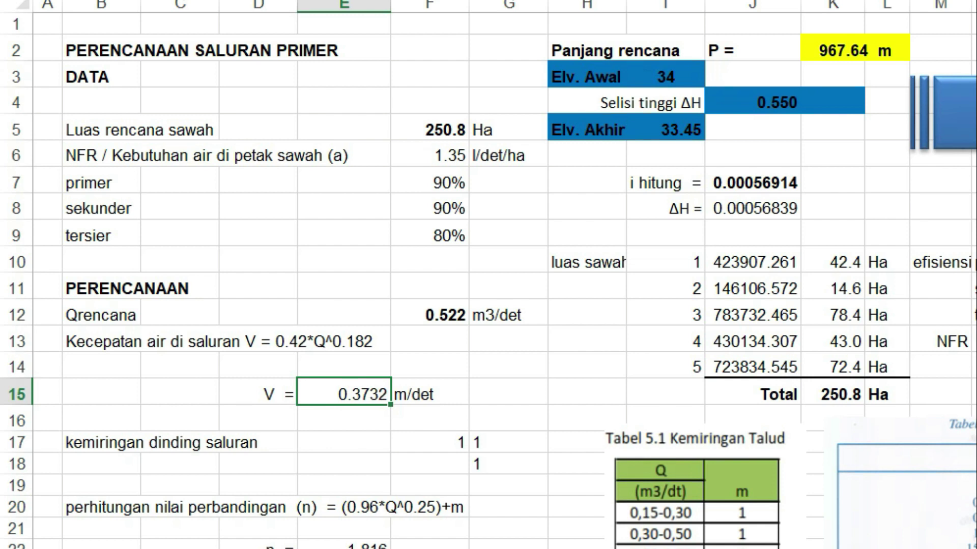
{"action": "left_click_drag", "start_coordinate": [398, 4], "coordinate": [379, 5]}
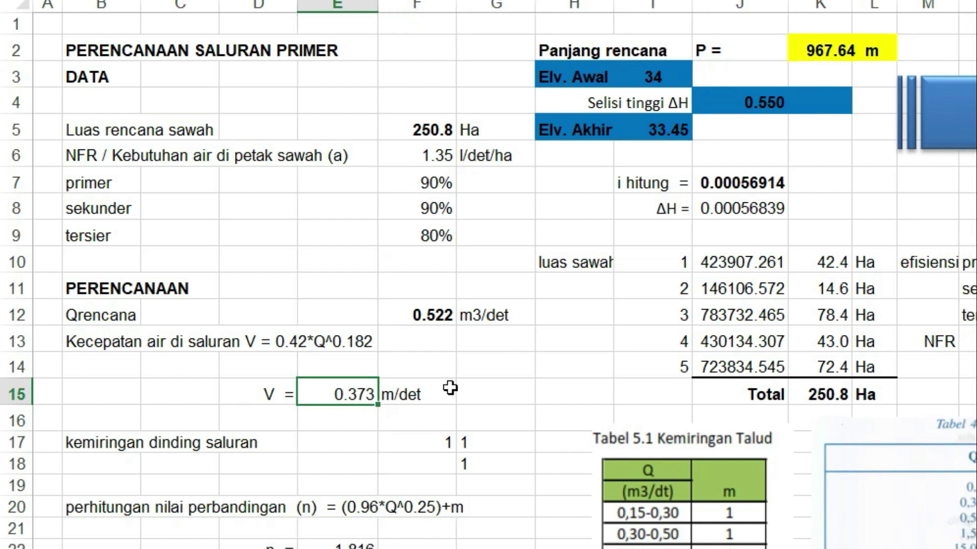
{"action": "left_click", "coordinate": [463, 434]}
{"action": "scroll", "coordinate": [499, 410], "scroll_direction": "down", "scroll_amount": 3}
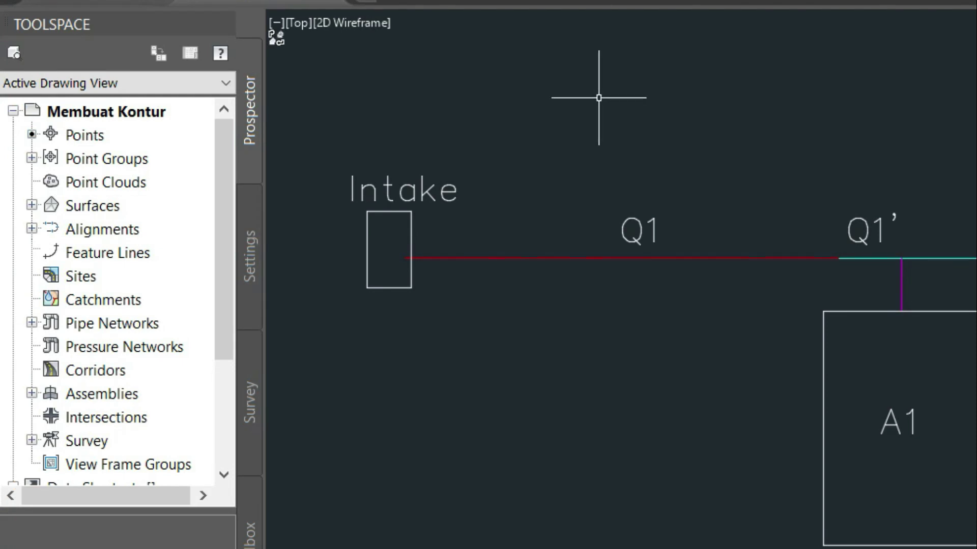
In Civil 3D, draw a diagonal line sloping down to the right in the empty area above the channel scheme, with ortho off.
{"action": "left_click_drag", "start_coordinate": [687, 160], "coordinate": [682, 283]}
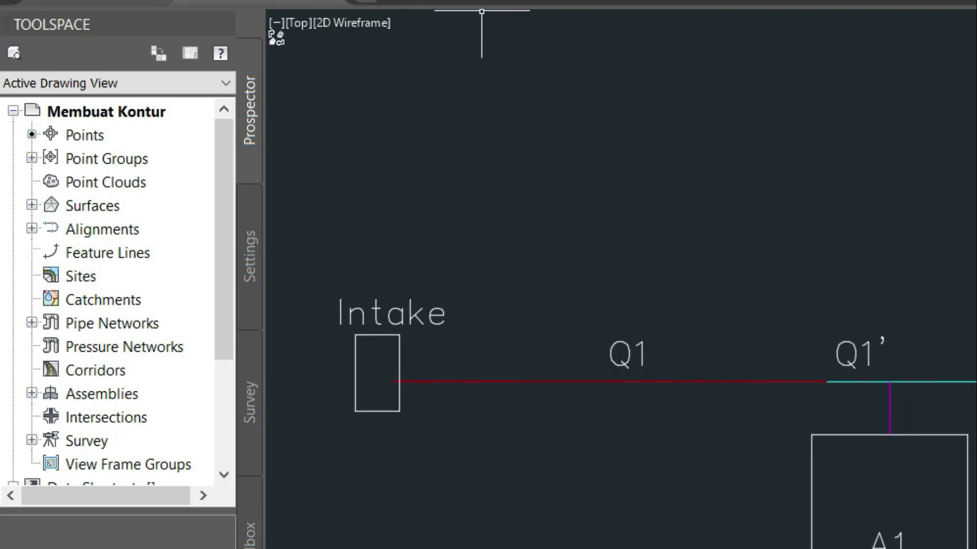
{"action": "left_click", "coordinate": [885, 1]}
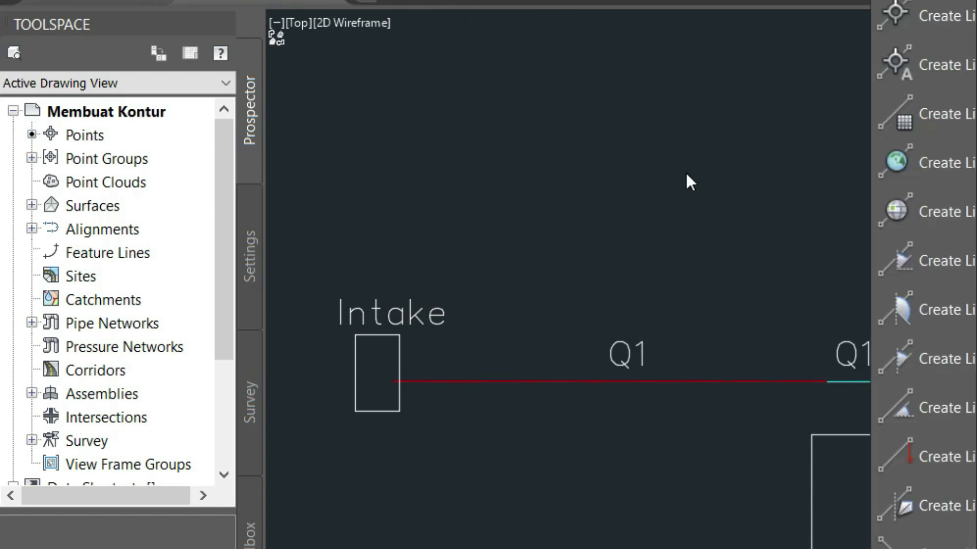
{"action": "left_click", "coordinate": [895, 1]}
{"action": "left_click", "coordinate": [631, 77]}
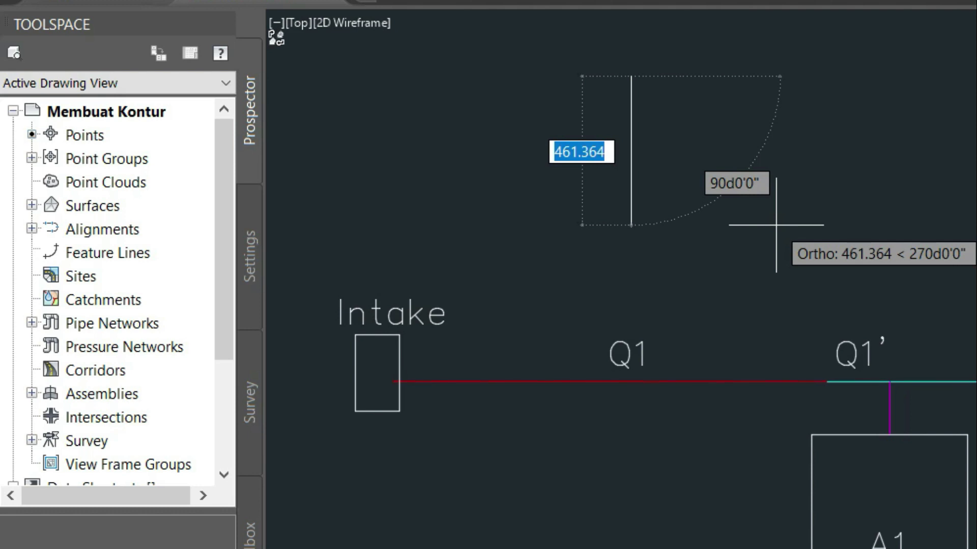
{"action": "key", "text": "F8"}
{"action": "left_click", "coordinate": [758, 210]}
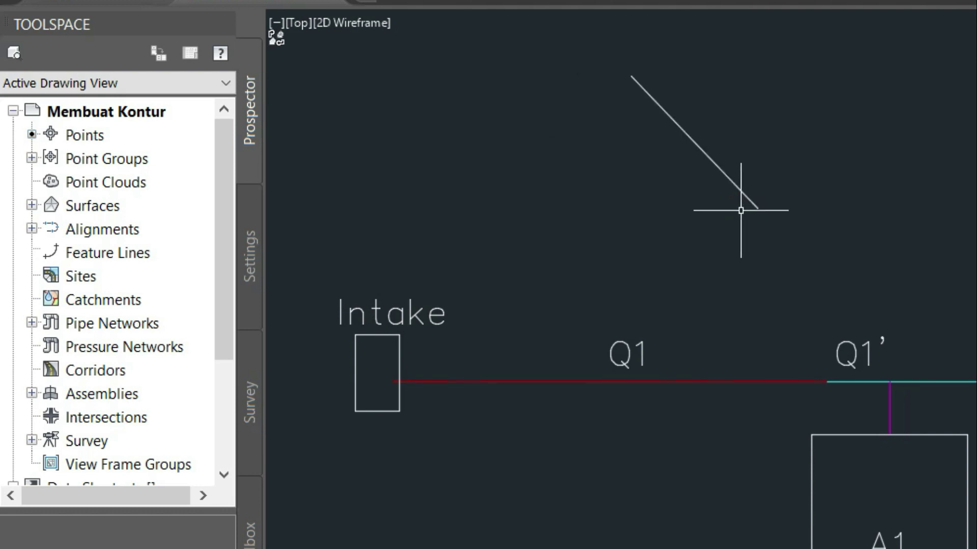
Draw a vertical line crossing the diagonal and a horizontal line from its lower end back across the diagonal, with ortho on.
{"action": "key", "text": "space"}
{"action": "left_click", "coordinate": [677, 102]}
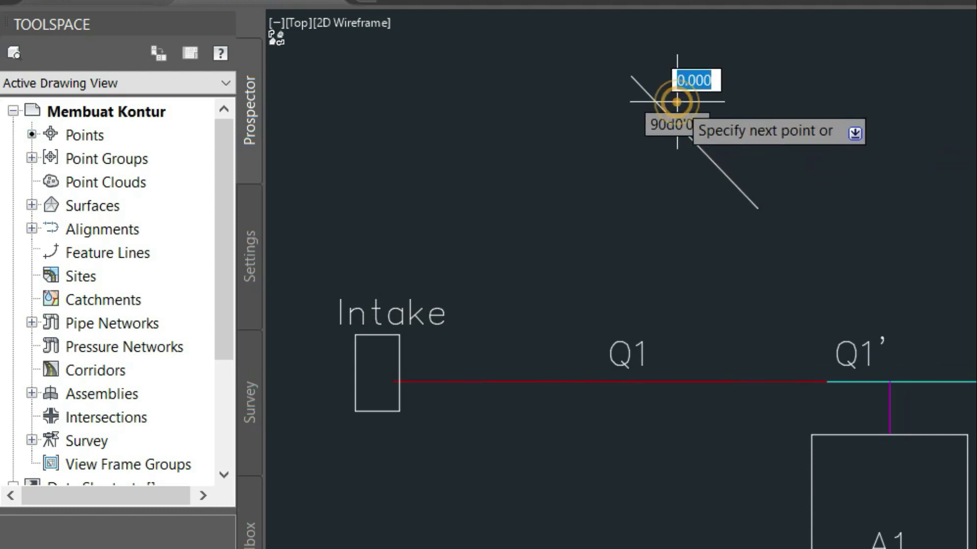
{"action": "key", "text": "F7"}
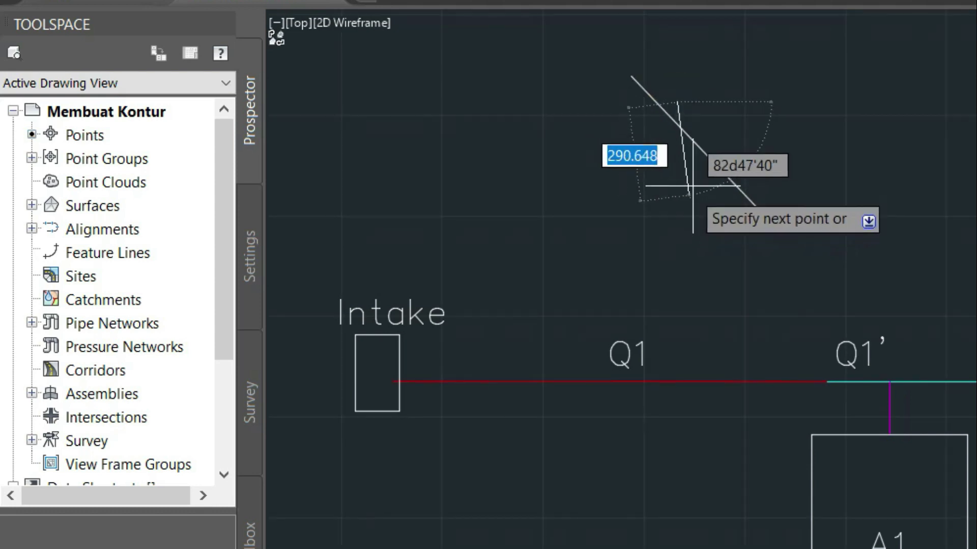
{"action": "key", "text": "F8"}
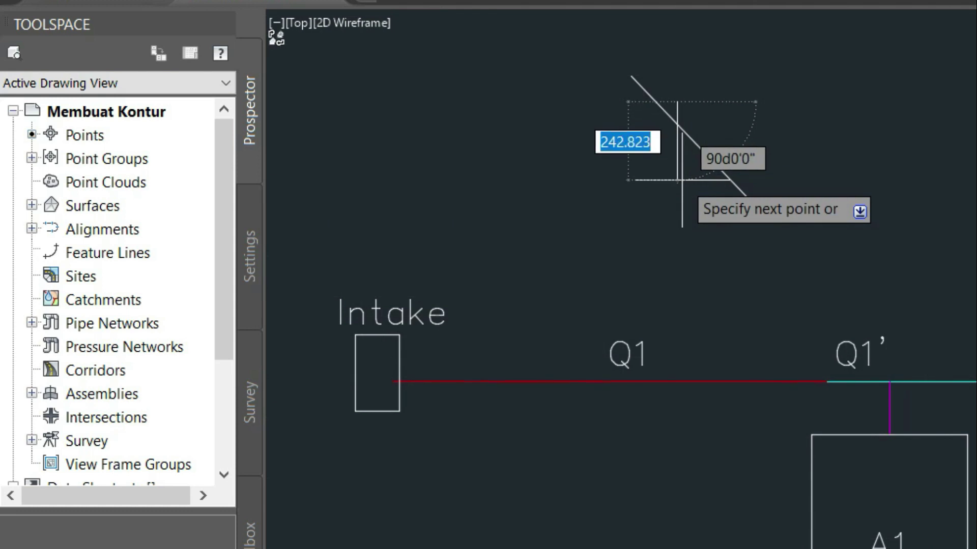
{"action": "left_click", "coordinate": [678, 166]}
{"action": "left_click", "coordinate": [728, 155]}
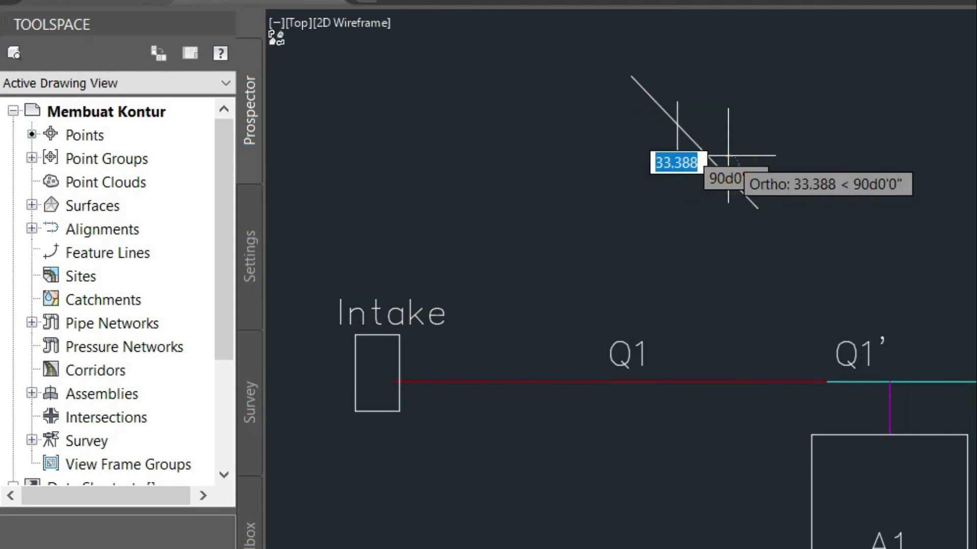
{"action": "key", "text": "Escape"}
Trim the vertical and horizontal ends projecting beyond the diagonal so a small slope triangle remains.
{"action": "type", "text": "tr"}
{"action": "key", "text": "Return"}
{"action": "left_click", "coordinate": [676, 105]}
{"action": "key", "text": "Return"}
{"action": "key", "text": "Return"}
{"action": "key", "text": "Return"}
{"action": "key", "text": "Return"}
{"action": "left_click", "coordinate": [674, 104]}
{"action": "left_click", "coordinate": [682, 105]}
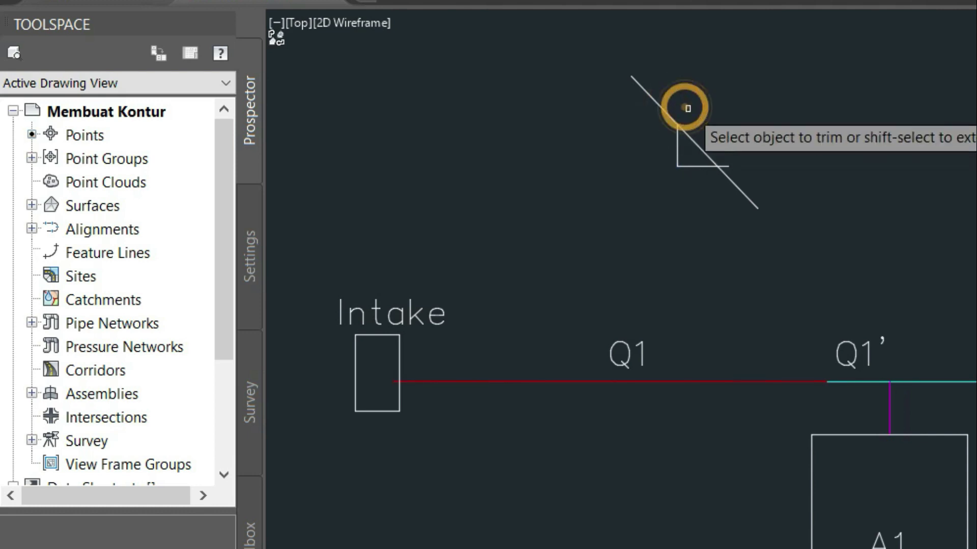
{"action": "left_click", "coordinate": [727, 165]}
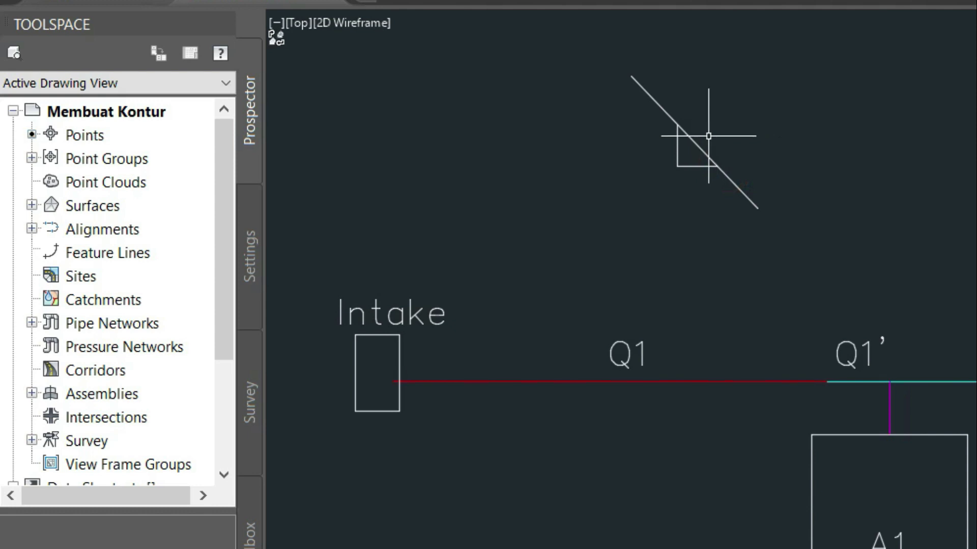
Copy the Q1 label beside the slope triangle's vertical leg and again below its horizontal leg.
{"action": "left_click", "coordinate": [628, 352]}
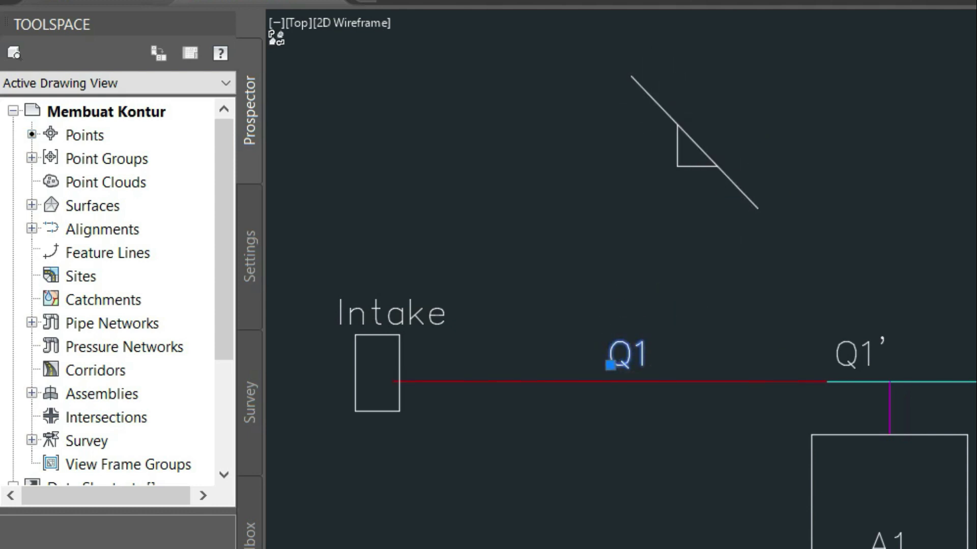
{"action": "key", "text": "ctrl+c"}
{"action": "key", "text": "ctrl+v"}
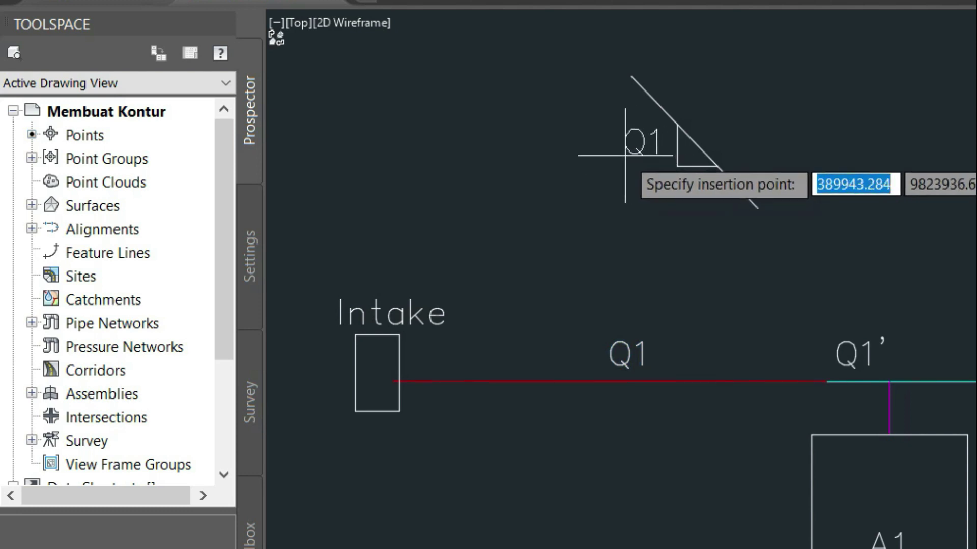
{"action": "left_click", "coordinate": [625, 155]}
{"action": "key", "text": "ctrl+v"}
{"action": "left_click", "coordinate": [676, 205]}
Change the copied label beside the vertical leg to 1 and the one below the horizontal leg to m.
{"action": "left_click", "coordinate": [641, 144]}
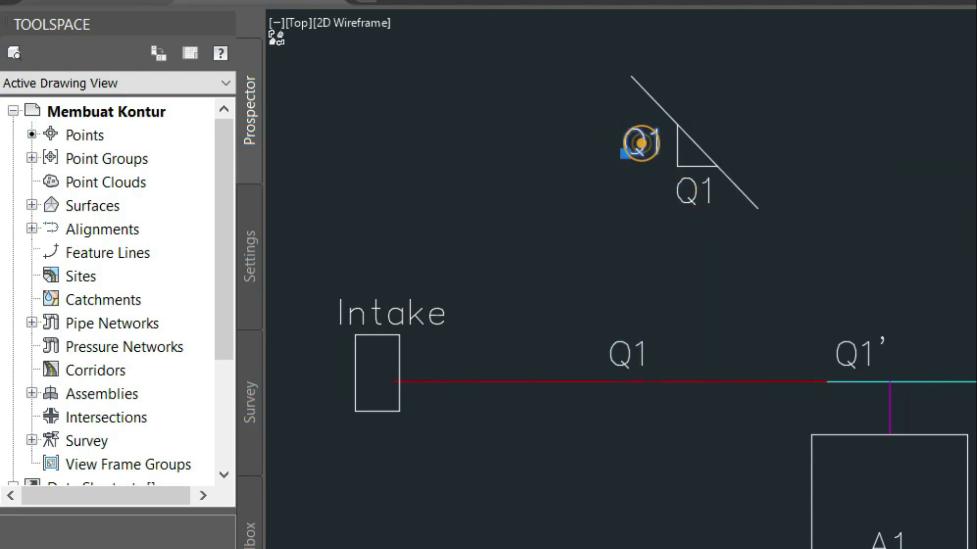
{"action": "type", "text": "1"}
{"action": "left_click", "coordinate": [639, 217]}
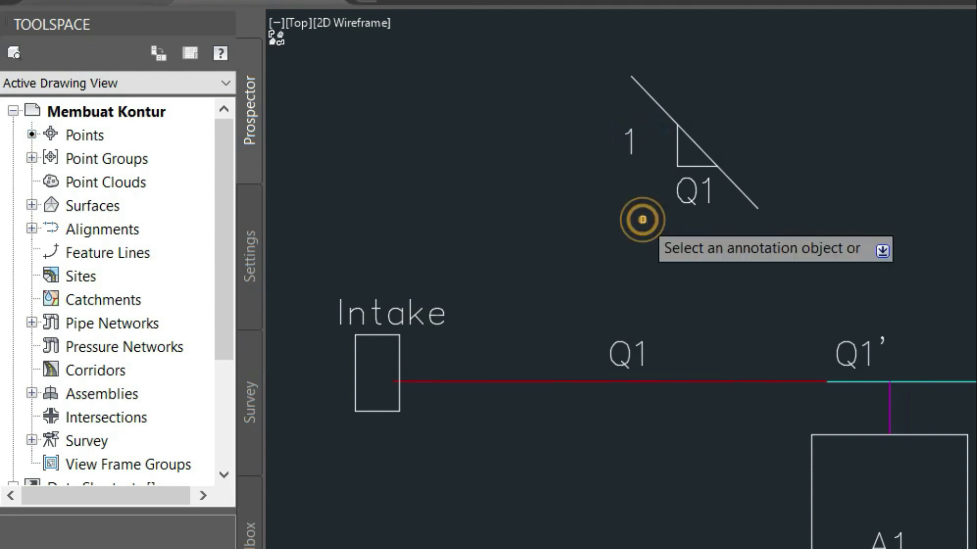
{"action": "left_click", "coordinate": [693, 201]}
{"action": "type", "text": "m"}
{"action": "left_click", "coordinate": [689, 251]}
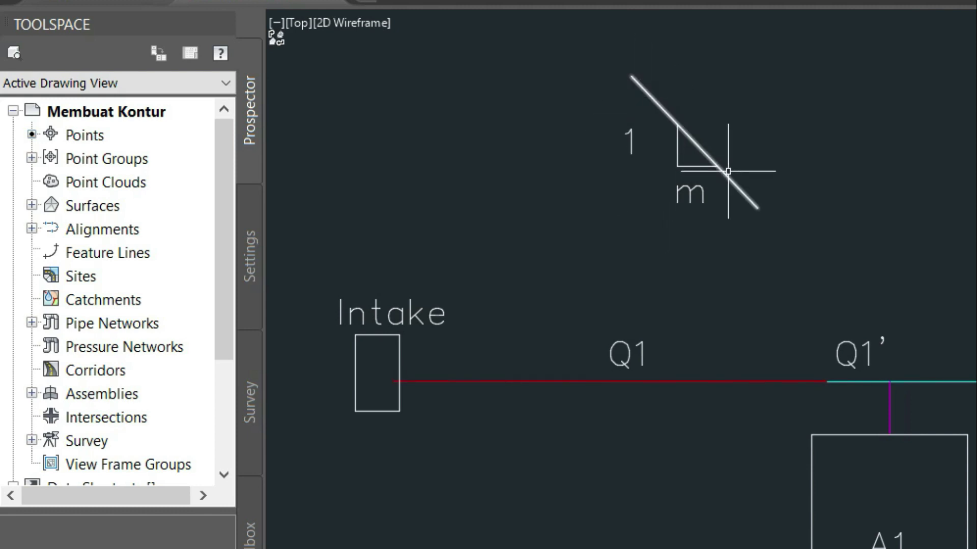
Move the 1 label horizontally closer to the slope triangle's vertical leg.
{"action": "left_click", "coordinate": [632, 143]}
{"action": "type", "text": "m"}
{"action": "key", "text": "Return"}
{"action": "left_click", "coordinate": [594, 248]}
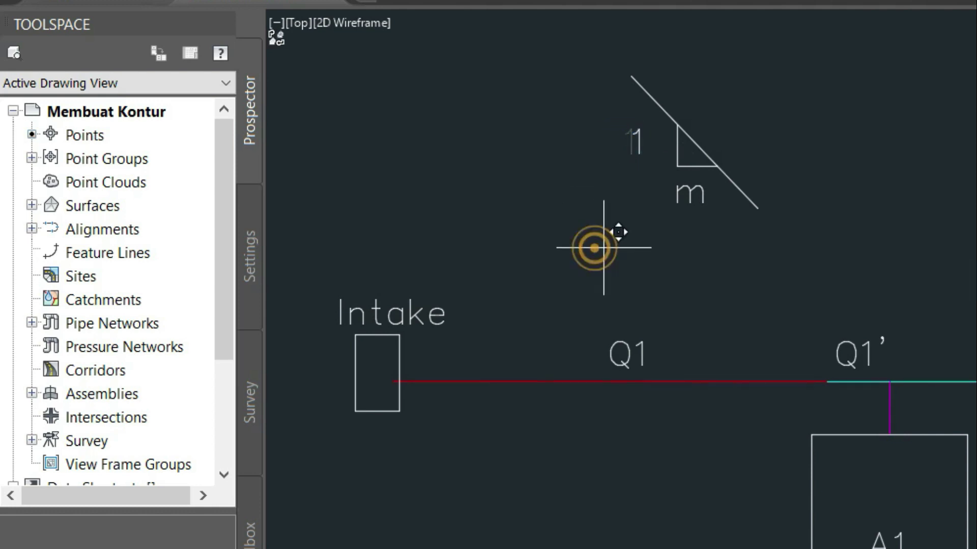
{"action": "left_click", "coordinate": [620, 246]}
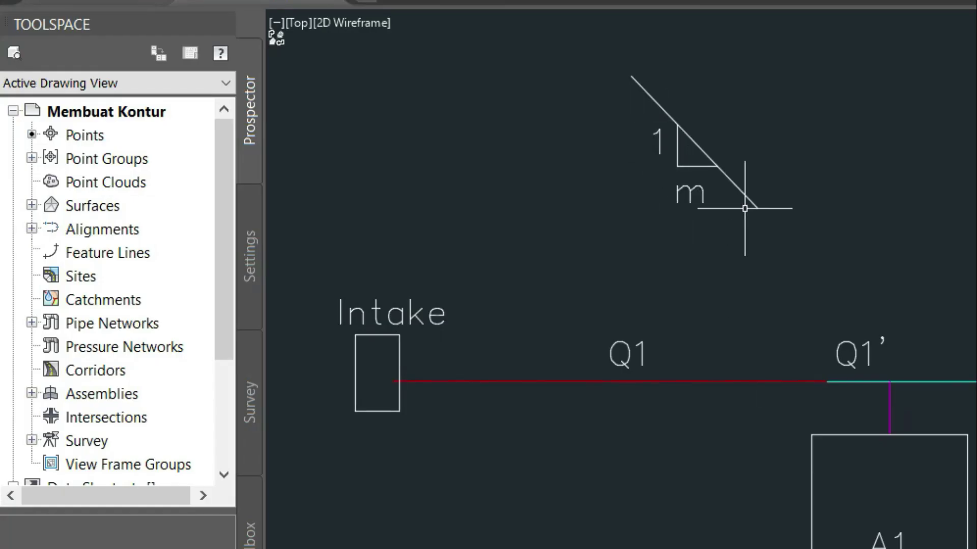
Draw a short horizontal channel bottom line to the right from the diagonal's lower end.
{"action": "type", "text": "l"}
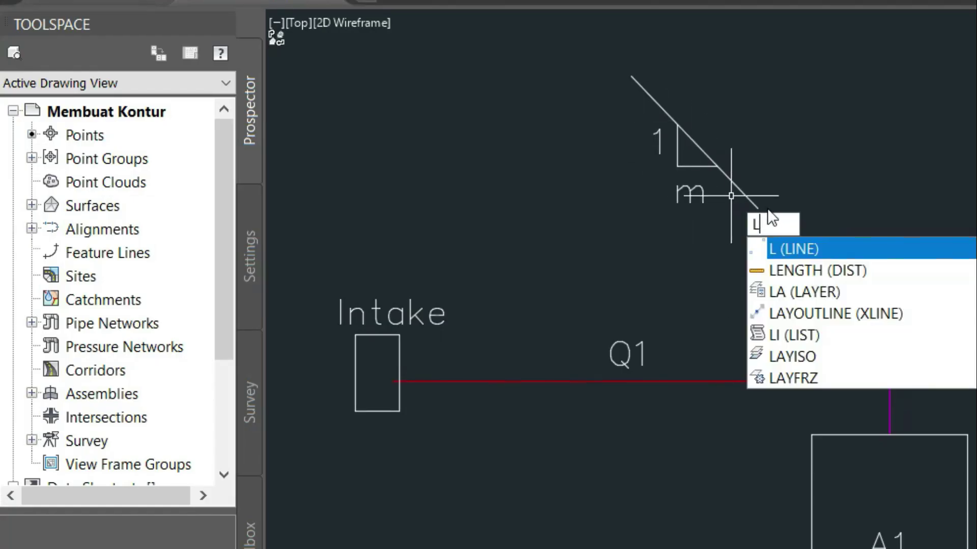
{"action": "key", "text": "Return"}
{"action": "left_click", "coordinate": [757, 208]}
{"action": "left_click", "coordinate": [818, 208]}
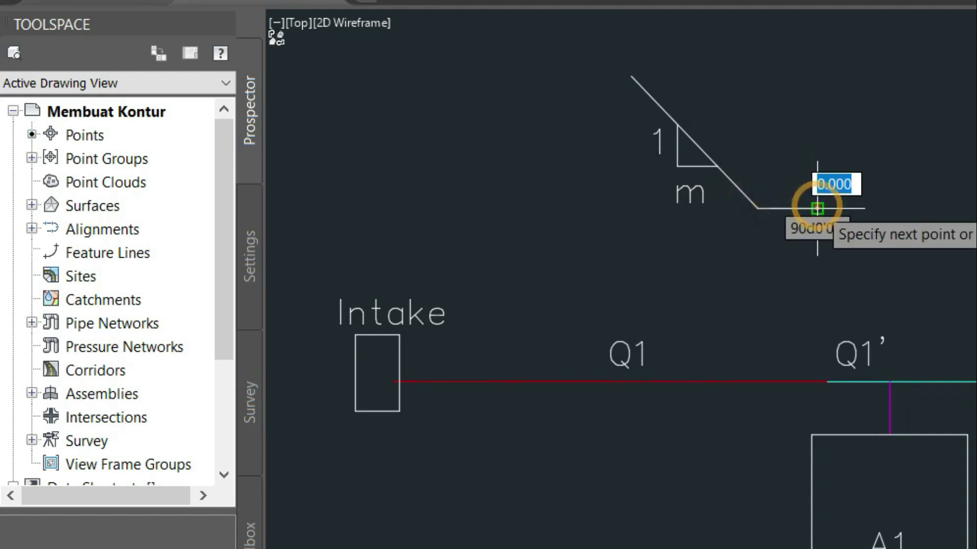
{"action": "key", "text": "Return"}
Mirror the diagonal wall line about a vertical axis through the bottom line's midpoint, keeping the original.
{"action": "left_click", "coordinate": [731, 186]}
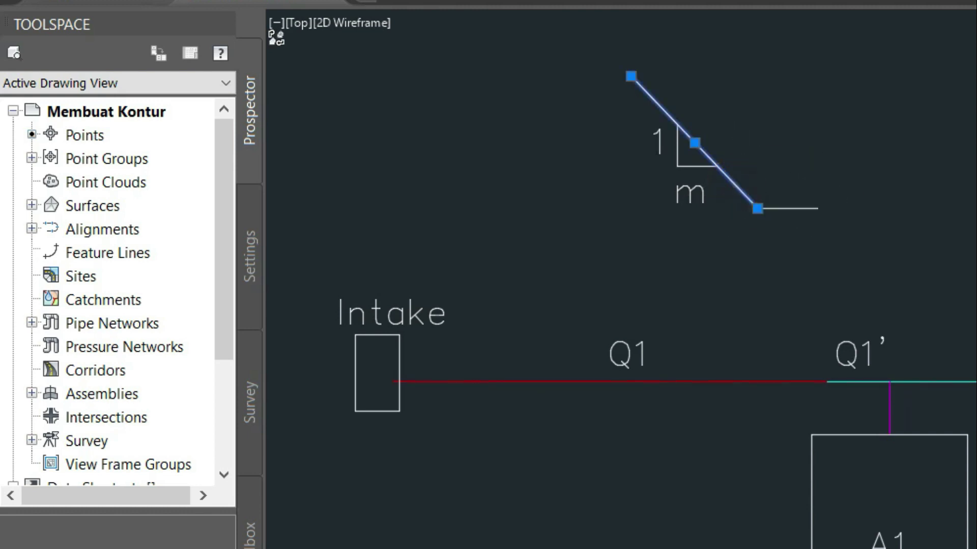
{"action": "type", "text": "mi"}
{"action": "key", "text": "Return"}
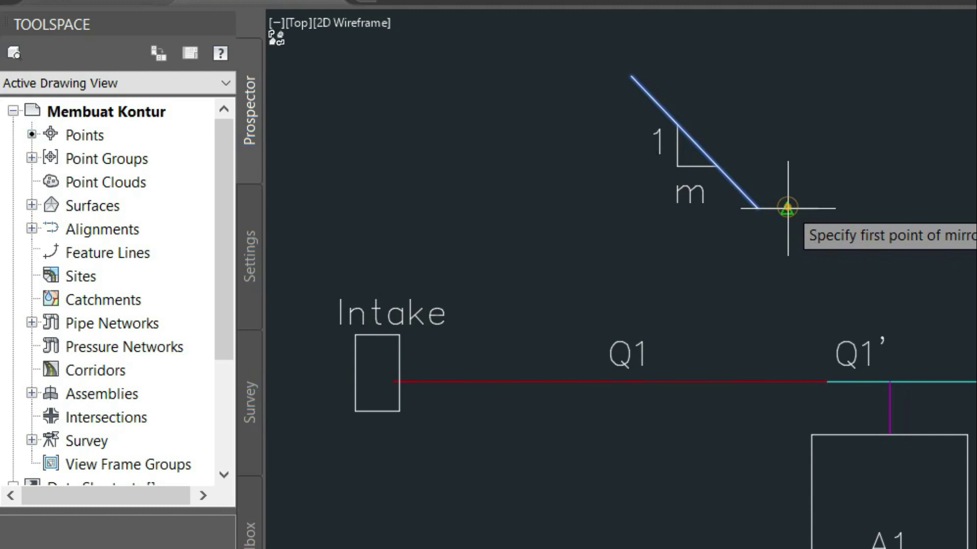
{"action": "left_click", "coordinate": [787, 208]}
{"action": "left_click", "coordinate": [792, 166]}
{"action": "key", "text": "Return"}
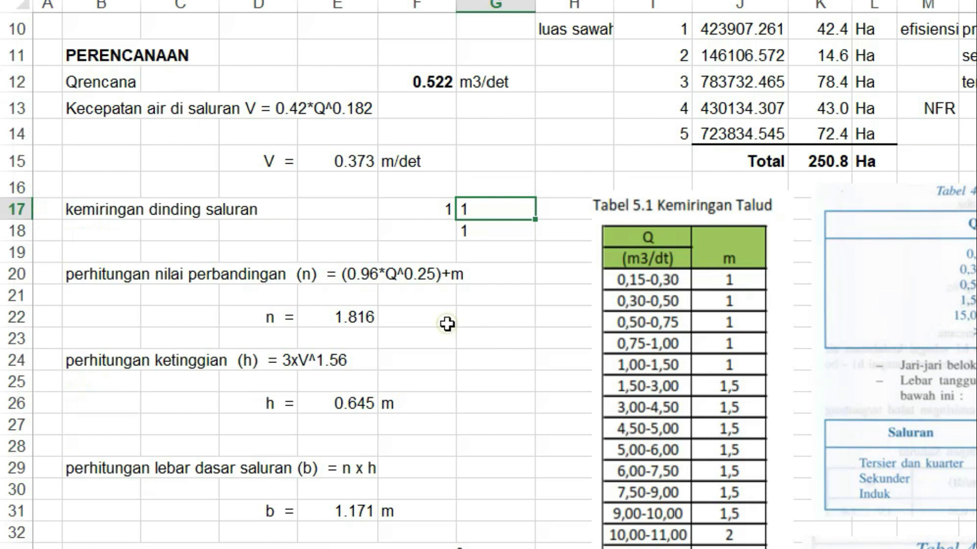
In Excel, review the ratio n, the water height h and the calculations below them.
{"action": "left_click", "coordinate": [418, 307]}
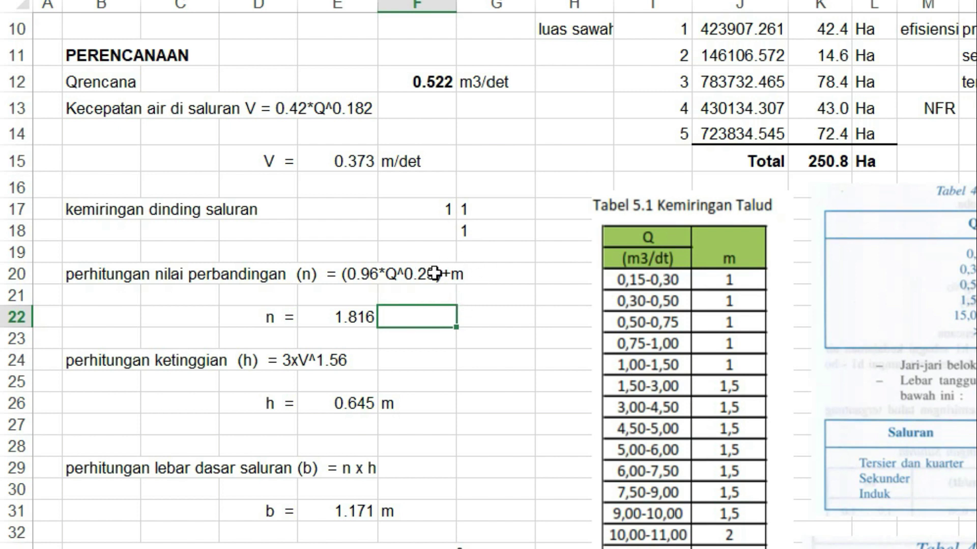
{"action": "left_click", "coordinate": [346, 316]}
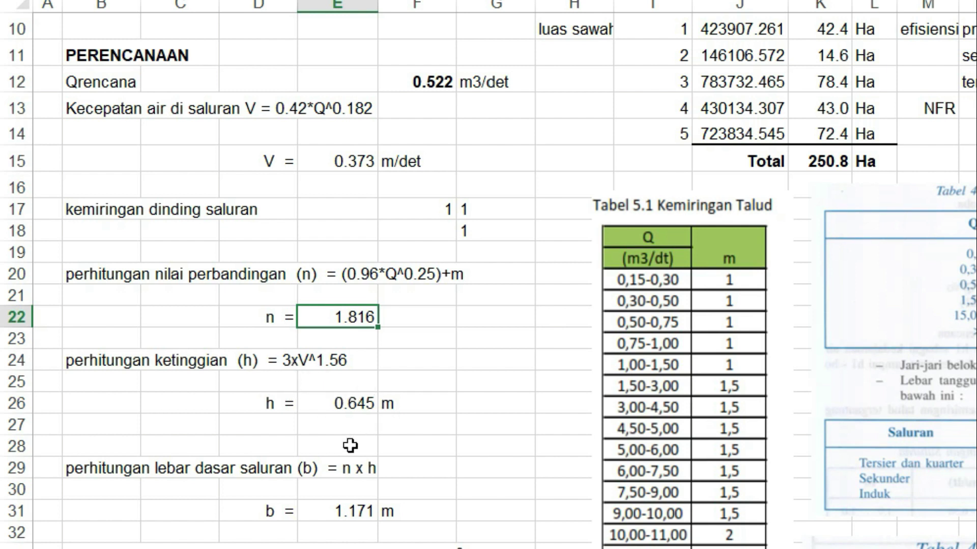
{"action": "left_click", "coordinate": [321, 403]}
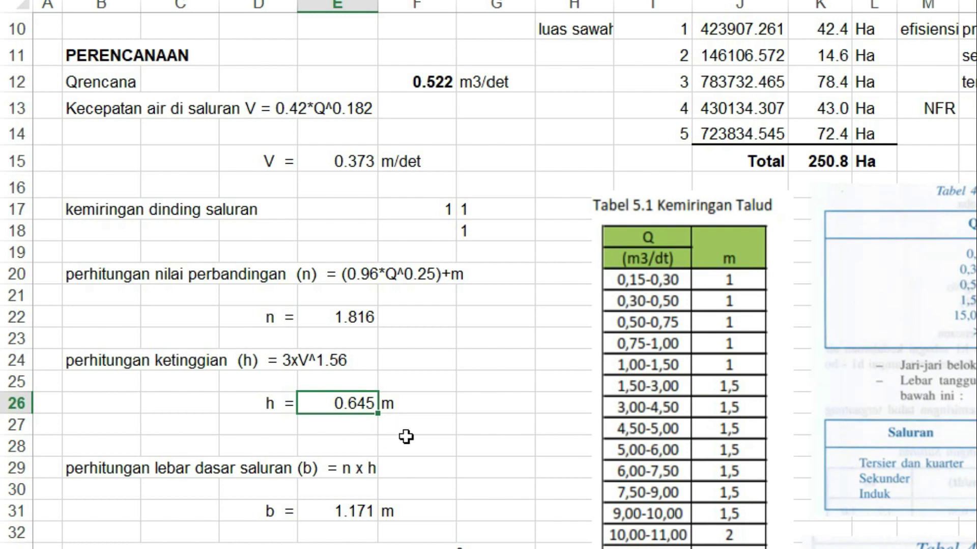
{"action": "left_click", "coordinate": [416, 407]}
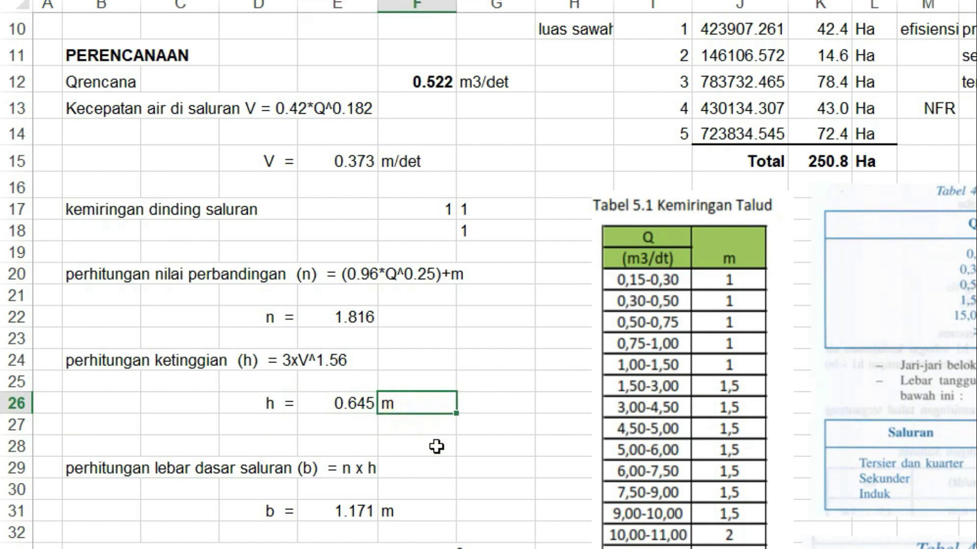
{"action": "scroll", "coordinate": [437, 447], "scroll_direction": "down", "scroll_amount": 3}
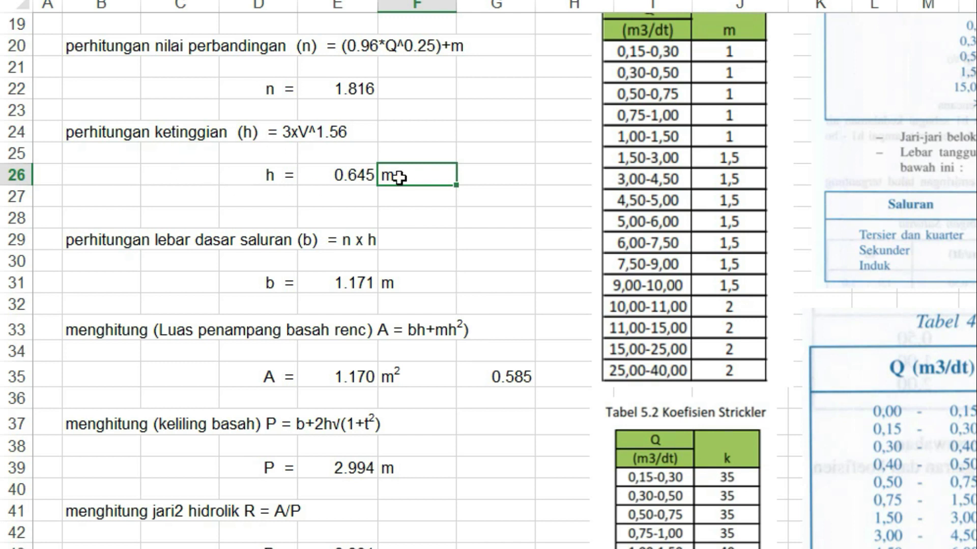
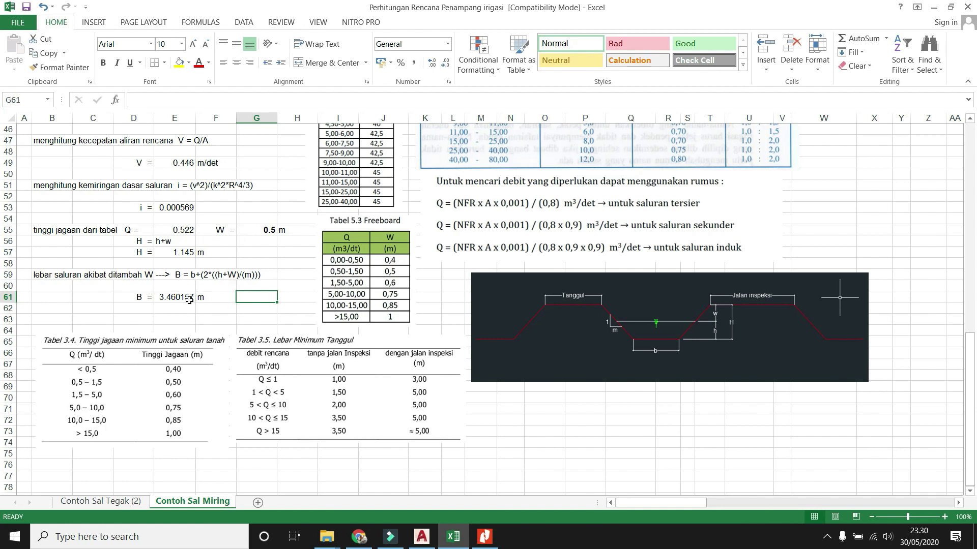
Show the channel width B in E61 with three decimal places.
{"action": "left_click", "coordinate": [174, 297]}
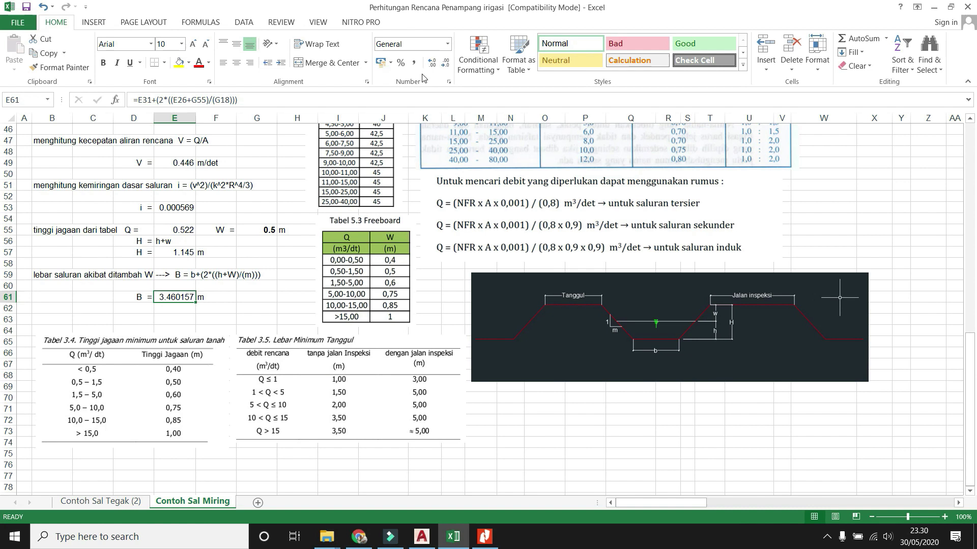
{"action": "left_click", "coordinate": [445, 63]}
{"action": "left_click", "coordinate": [445, 64]}
{"action": "left_click", "coordinate": [445, 63]}
{"action": "left_click", "coordinate": [257, 297]}
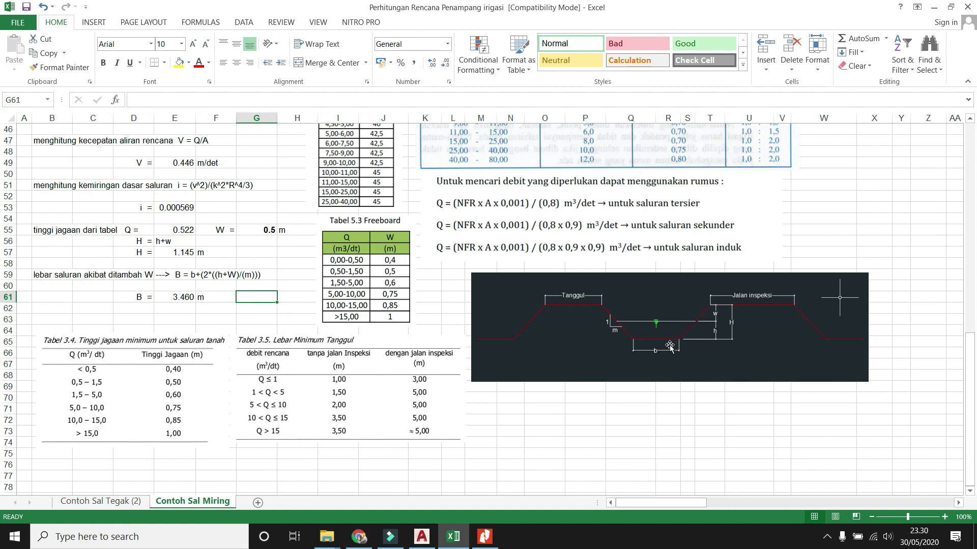
Review the channel calculations from the ratio n down to the width B, including the freeboard table and section sketch.
{"action": "scroll", "coordinate": [216, 249], "scroll_direction": "up", "scroll_amount": 3}
{"action": "scroll", "coordinate": [217, 249], "scroll_direction": "up", "scroll_amount": 6}
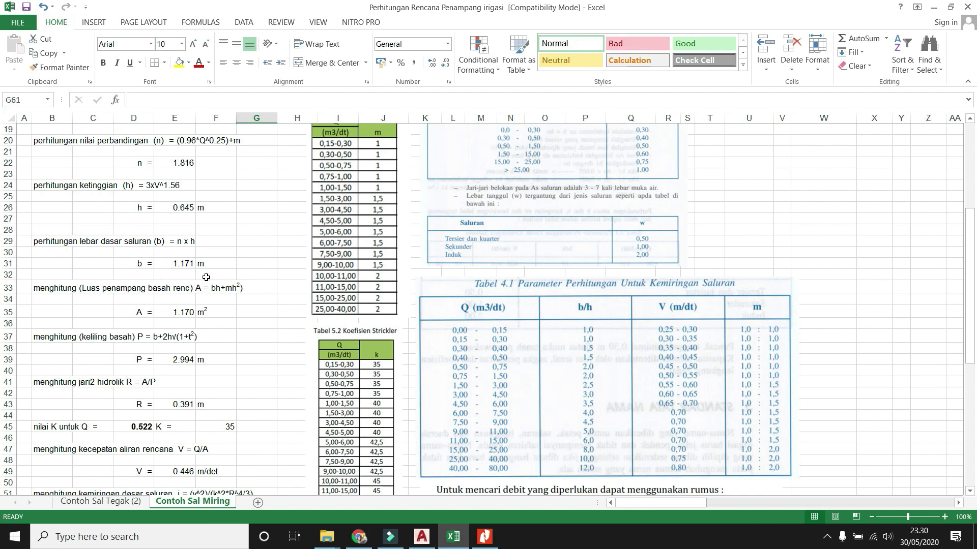
{"action": "scroll", "coordinate": [206, 277], "scroll_direction": "up", "scroll_amount": 3}
{"action": "scroll", "coordinate": [206, 277], "scroll_direction": "down", "scroll_amount": 12}
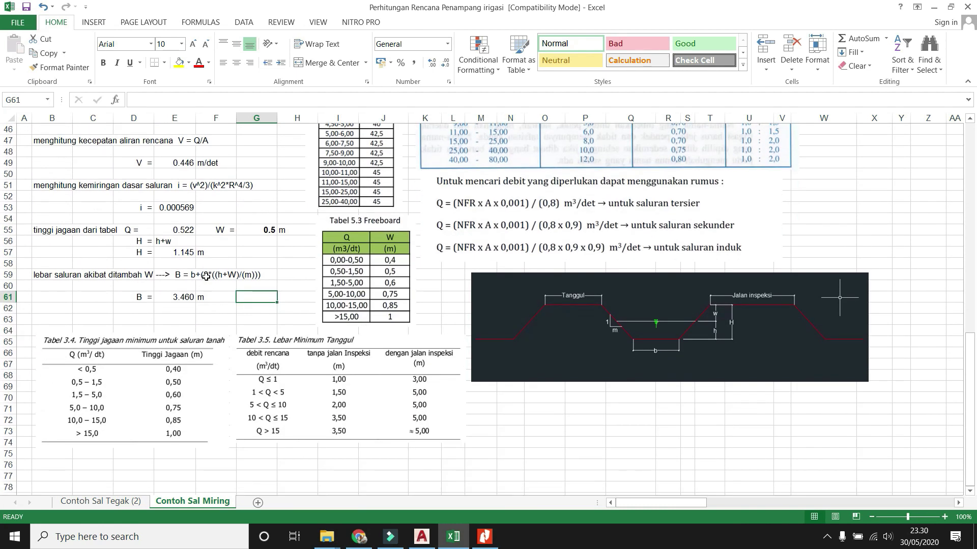
{"action": "scroll", "coordinate": [499, 290], "scroll_direction": "up", "scroll_amount": 3}
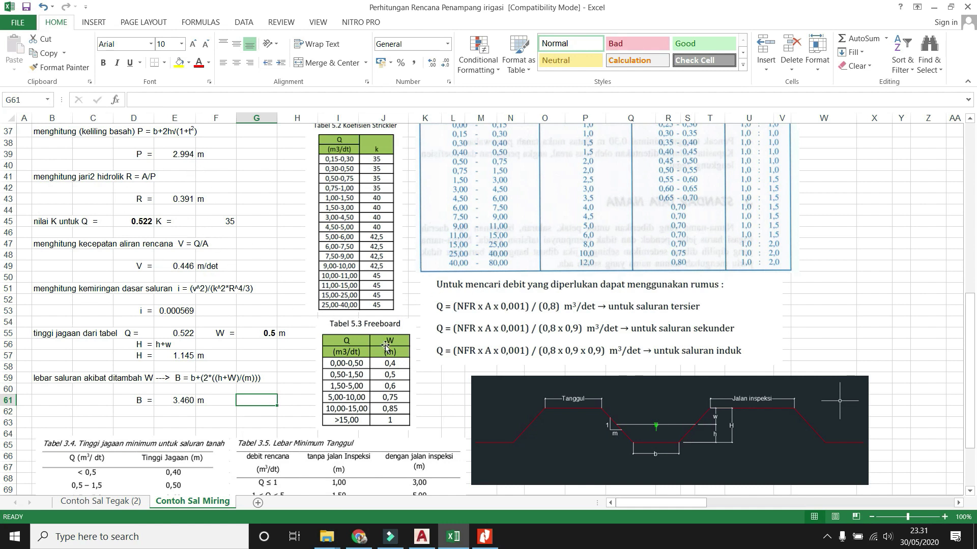
{"action": "scroll", "coordinate": [376, 348], "scroll_direction": "down", "scroll_amount": 3}
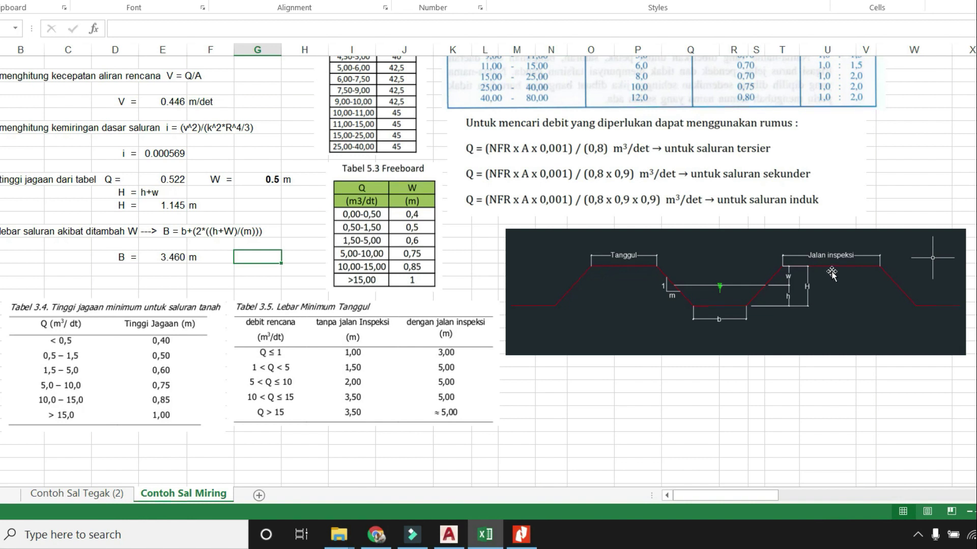
Select the "data hitungan untuk pengambaran" block from its heading through the B row, including the units.
{"action": "scroll", "coordinate": [558, 374], "scroll_direction": "up", "scroll_amount": 6}
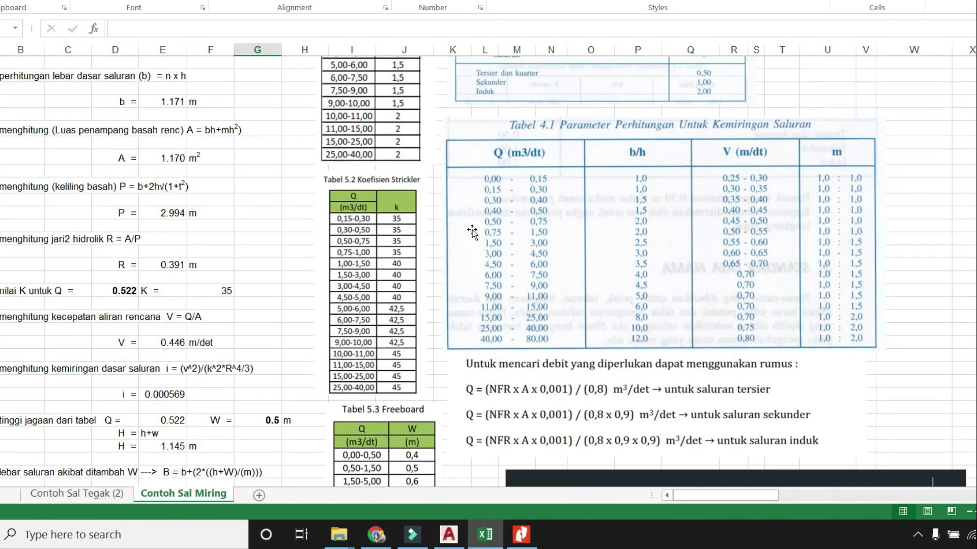
{"action": "scroll", "coordinate": [219, 230], "scroll_direction": "up", "scroll_amount": 7}
{"action": "scroll", "coordinate": [218, 230], "scroll_direction": "up", "scroll_amount": 3}
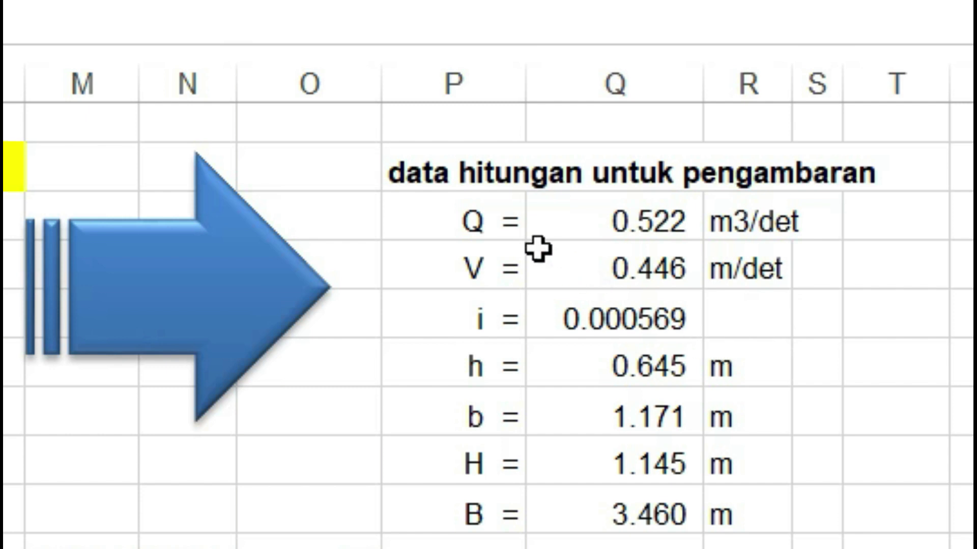
{"action": "left_click", "coordinate": [421, 168]}
{"action": "left_click_drag", "start_coordinate": [421, 168], "coordinate": [738, 531]}
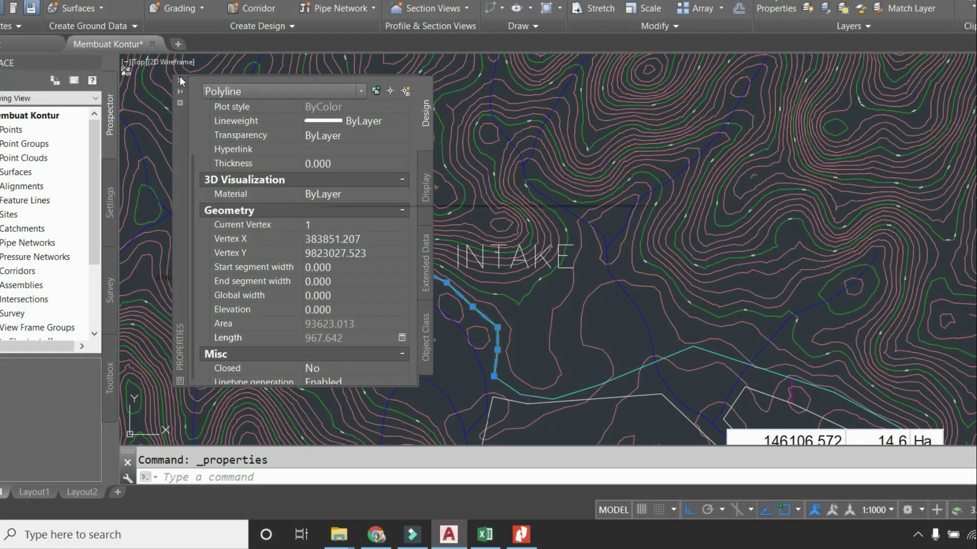
In Civil 3D, close the polyline's properties and paste the copied calculation data above the cross-section's 5.000 dimension.
{"action": "left_click", "coordinate": [180, 80]}
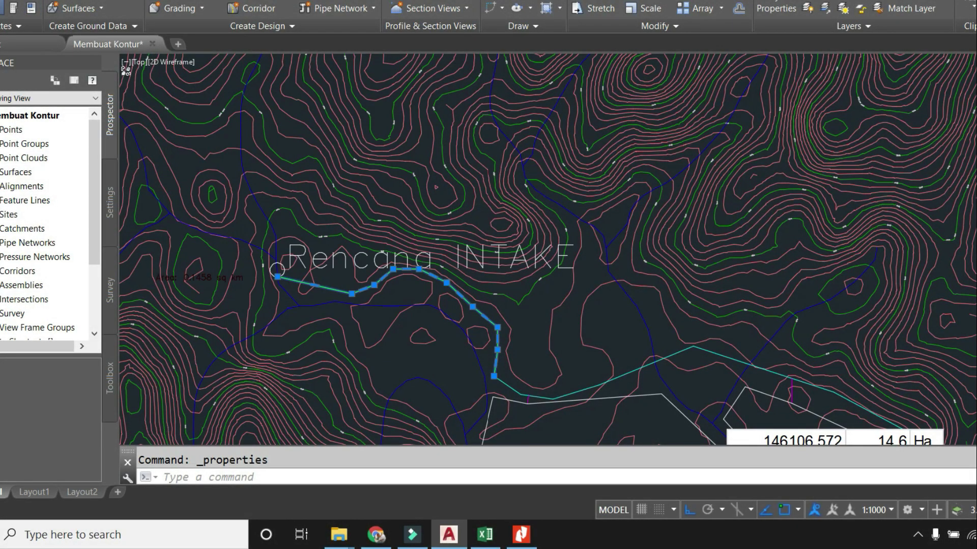
{"action": "scroll", "coordinate": [339, 206], "scroll_direction": "down", "scroll_amount": 2}
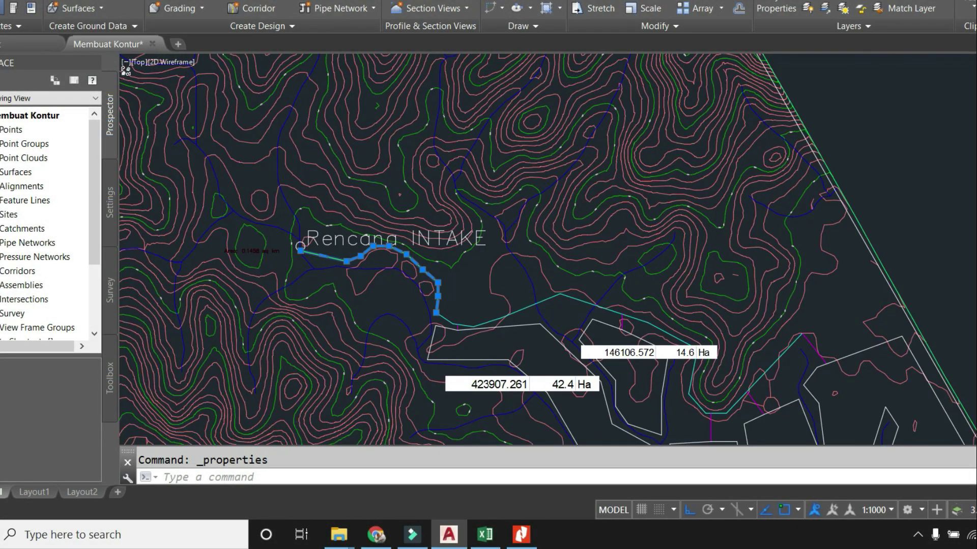
{"action": "scroll", "coordinate": [685, 277], "scroll_direction": "down", "scroll_amount": 2}
{"action": "left_click_drag", "start_coordinate": [859, 250], "coordinate": [376, 240]}
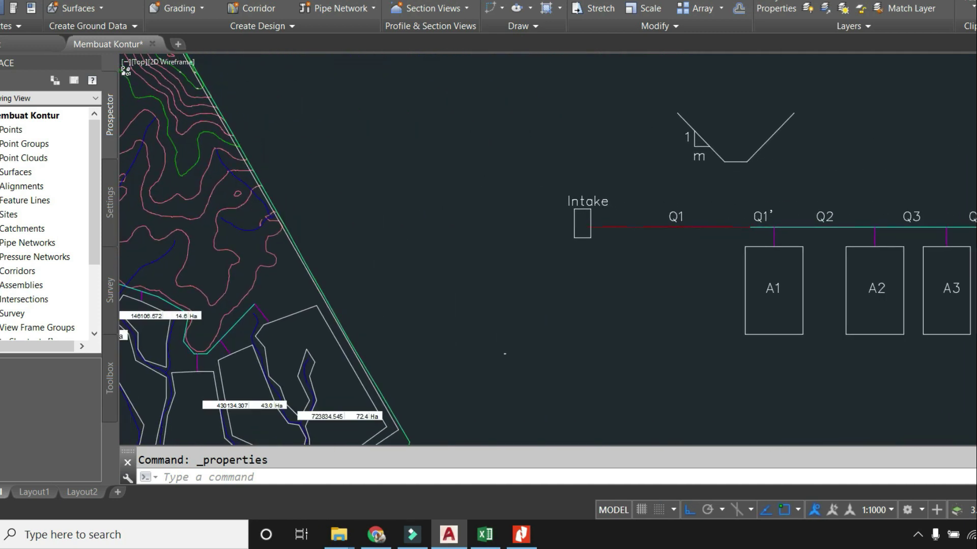
{"action": "scroll", "coordinate": [505, 354], "scroll_direction": "up", "scroll_amount": 2}
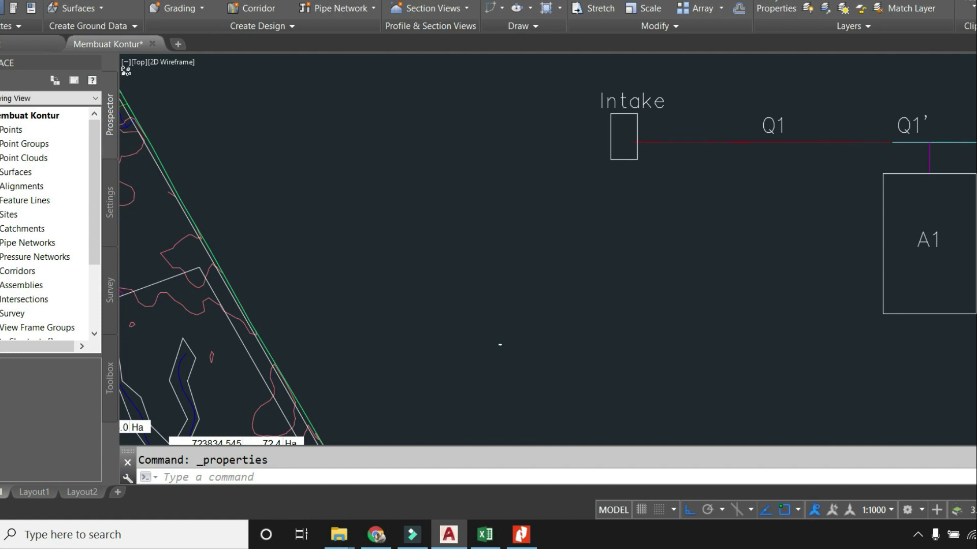
{"action": "scroll", "coordinate": [505, 357], "scroll_direction": "up", "scroll_amount": 2}
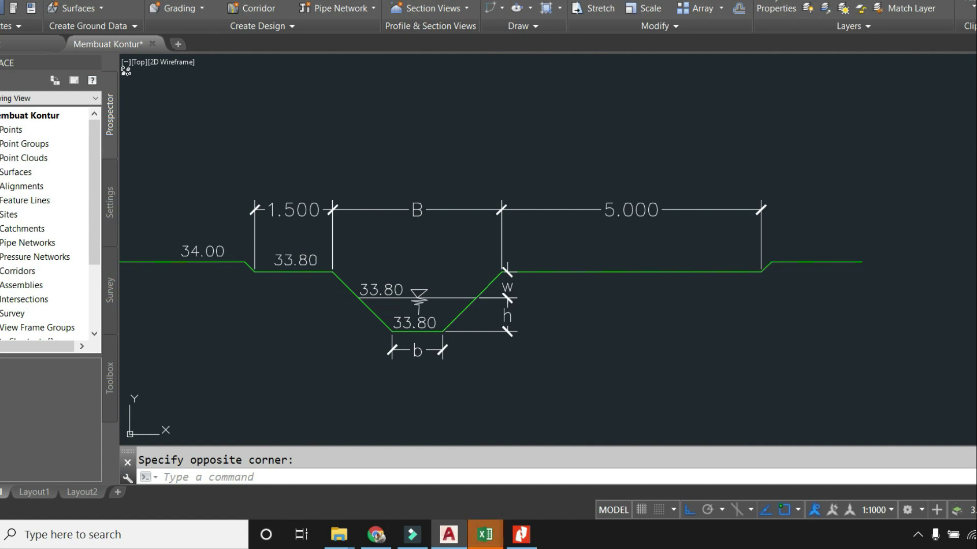
{"action": "mouse_move", "coordinate": [486, 534]}
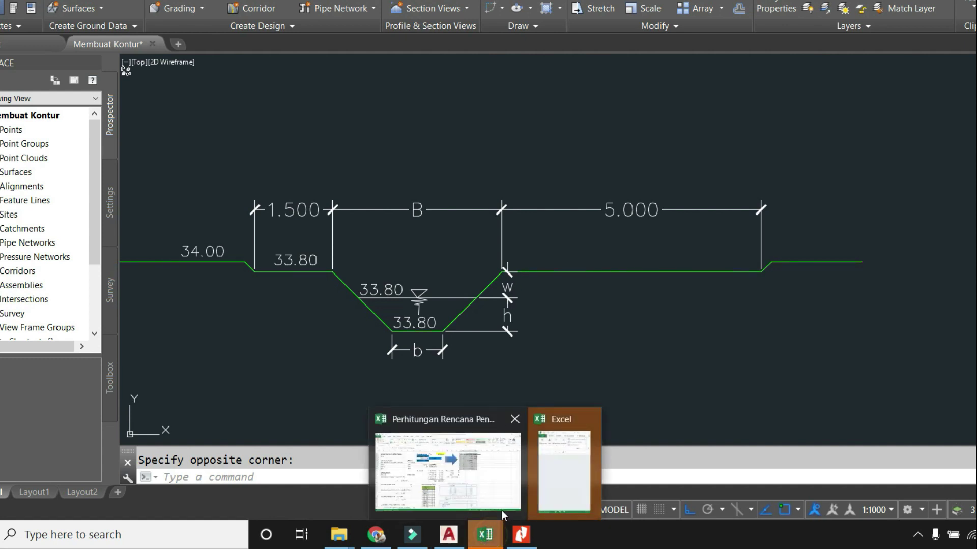
{"action": "left_click", "coordinate": [561, 466]}
{"action": "left_click", "coordinate": [529, 297]}
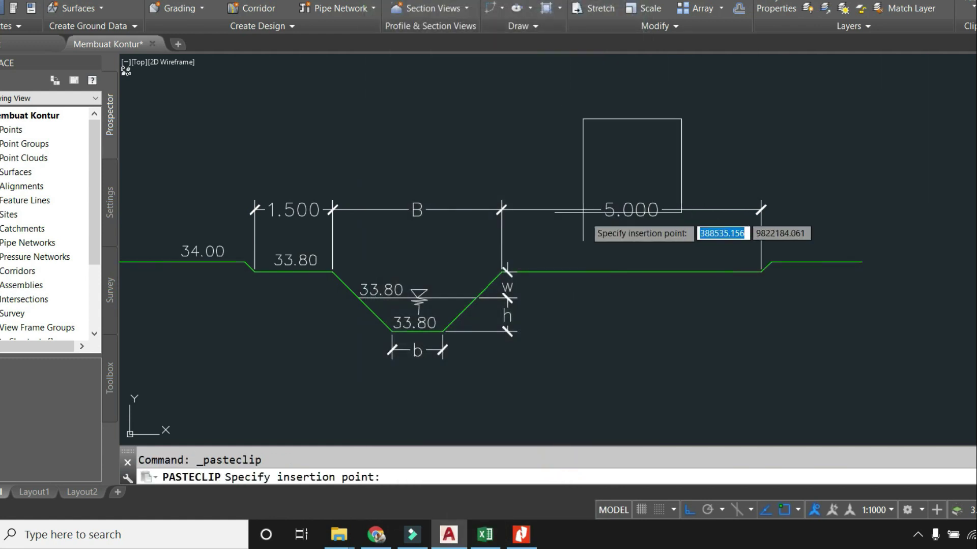
{"action": "left_click", "coordinate": [562, 167]}
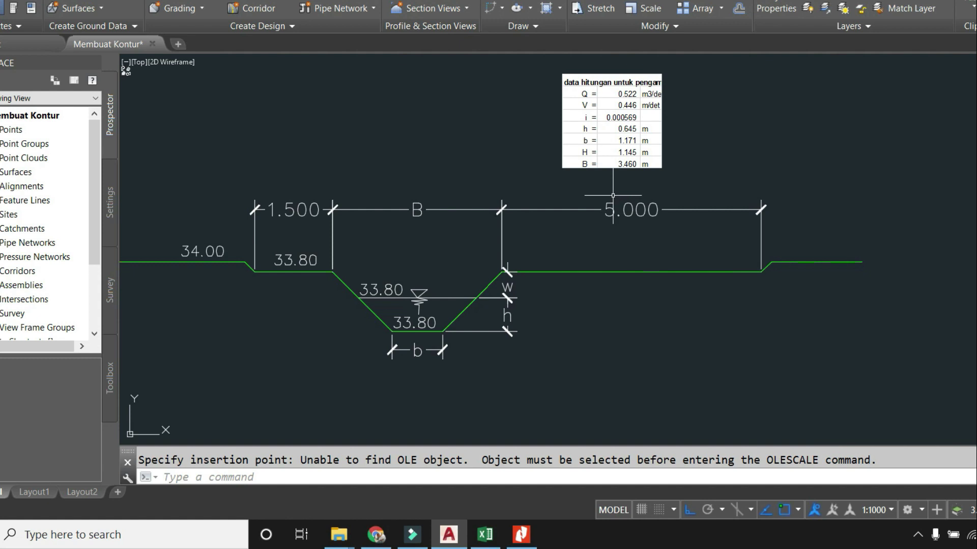
Enlarge the pasted calculation data table by stretching its lower-left corner outward above the cross-section's 5.000 dimension.
{"action": "left_click_drag", "start_coordinate": [451, 164], "coordinate": [528, 183]}
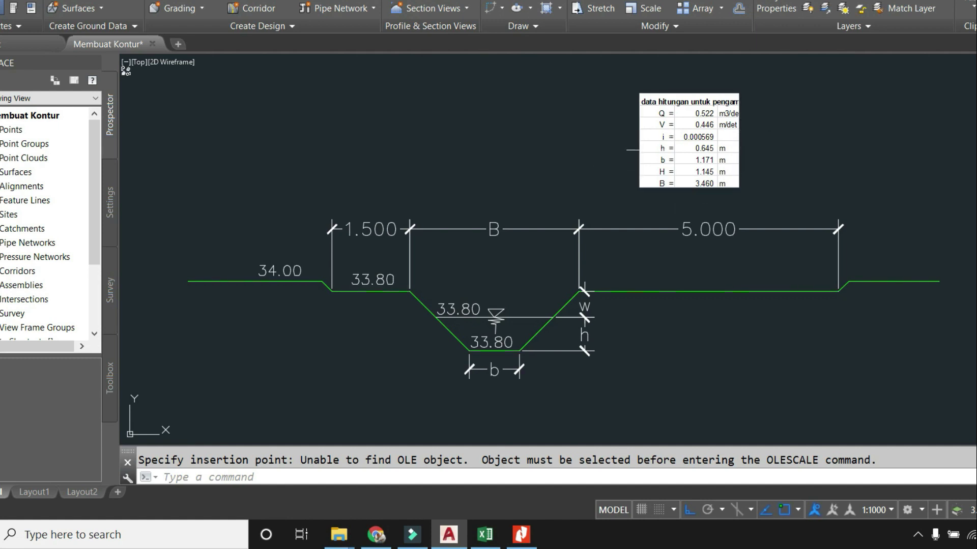
{"action": "left_click", "coordinate": [650, 168]}
{"action": "left_click", "coordinate": [628, 148]}
{"action": "left_click", "coordinate": [594, 159]}
{"action": "left_click", "coordinate": [639, 187]}
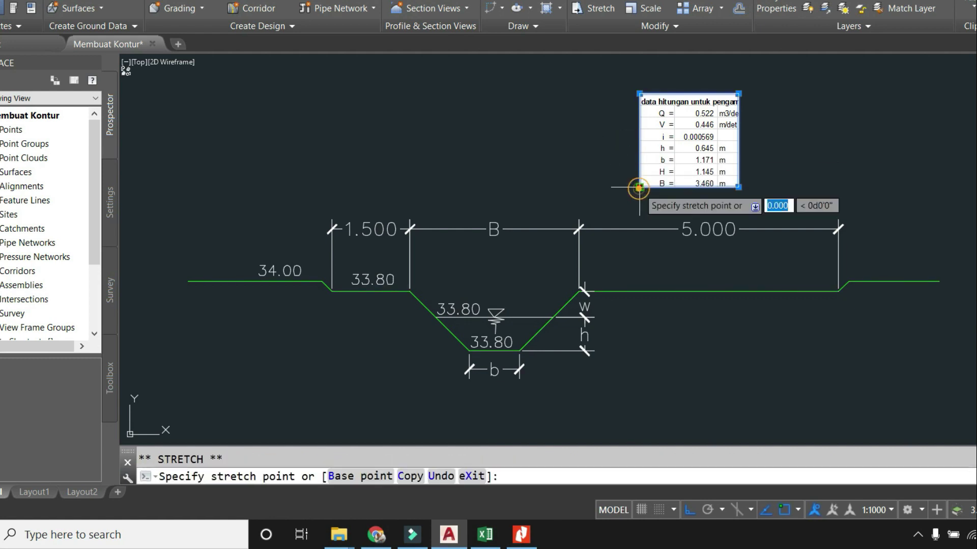
{"action": "left_click", "coordinate": [613, 216]}
Move the enlarged calculation data table so it sits above the cross-section's B dimension.
{"action": "type", "text": "m"}
{"action": "key", "text": "Return"}
{"action": "left_click", "coordinate": [783, 165]}
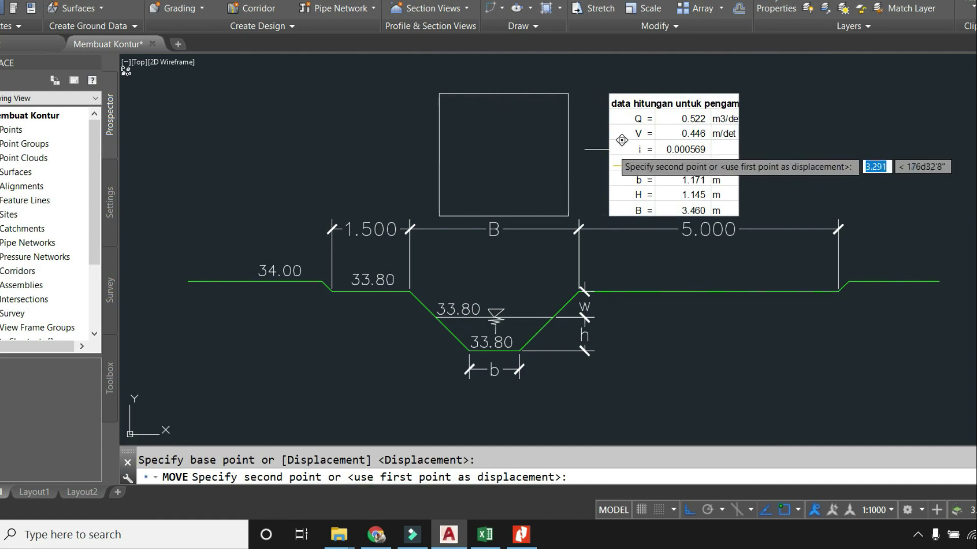
{"action": "left_click", "coordinate": [608, 153]}
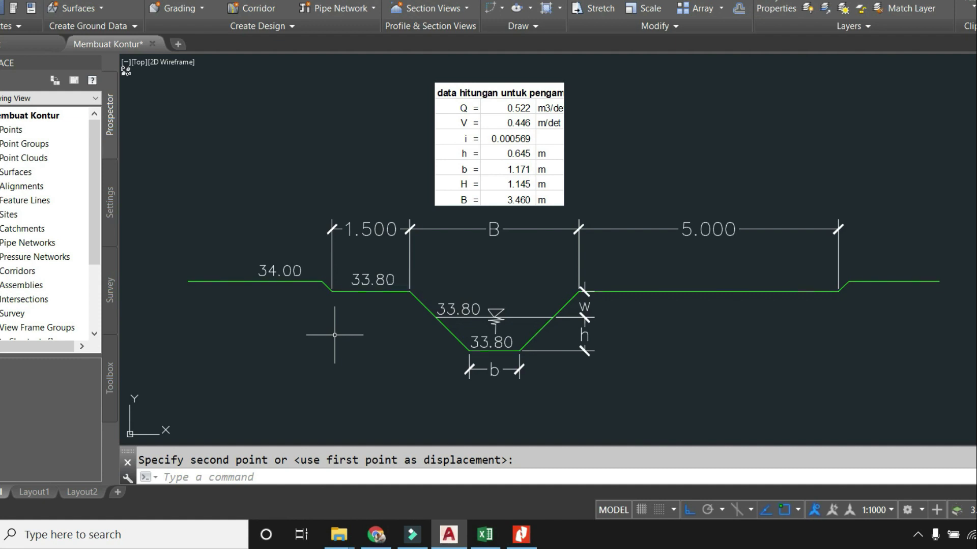
Examine the contour map along the planned channel route, from the circled start near the 34.00 contour to the purple connecting line.
{"action": "mouse_move", "coordinate": [292, 259]}
{"action": "left_mouse_down"}
{"action": "mouse_move", "coordinate": [369, 272]}
{"action": "mouse_move", "coordinate": [786, 286]}
{"action": "left_mouse_up"}
{"action": "scroll", "coordinate": [778, 287], "scroll_direction": "down", "scroll_amount": 2}
{"action": "scroll", "coordinate": [642, 306], "scroll_direction": "down", "scroll_amount": 9}
{"action": "scroll", "coordinate": [509, 201], "scroll_direction": "up", "scroll_amount": 6}
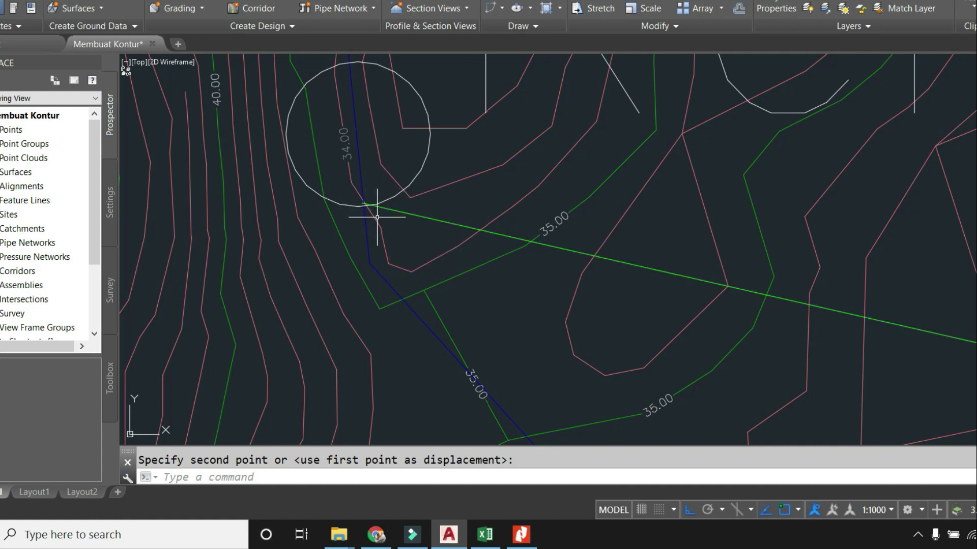
{"action": "left_click_drag", "start_coordinate": [841, 294], "coordinate": [214, 74]}
{"action": "mouse_move", "coordinate": [757, 205]}
{"action": "left_mouse_down"}
{"action": "mouse_move", "coordinate": [402, 263]}
{"action": "mouse_move", "coordinate": [344, 286]}
{"action": "left_mouse_up"}
{"action": "left_click_drag", "start_coordinate": [628, 177], "coordinate": [409, 384]}
{"action": "left_click_drag", "start_coordinate": [723, 233], "coordinate": [449, 110]}
{"action": "mouse_move", "coordinate": [722, 291]}
{"action": "left_mouse_down"}
{"action": "mouse_move", "coordinate": [490, 164]}
{"action": "mouse_move", "coordinate": [414, 104]}
{"action": "left_mouse_up"}
{"action": "left_click_drag", "start_coordinate": [680, 340], "coordinate": [451, 98]}
{"action": "mouse_move", "coordinate": [592, 267]}
{"action": "left_mouse_down"}
{"action": "mouse_move", "coordinate": [560, 245]}
{"action": "mouse_move", "coordinate": [497, 65]}
{"action": "left_mouse_up"}
{"action": "left_click_drag", "start_coordinate": [542, 321], "coordinate": [589, 231]}
{"action": "mouse_move", "coordinate": [436, 224]}
{"action": "left_mouse_down"}
{"action": "mouse_move", "coordinate": [444, 229]}
{"action": "mouse_move", "coordinate": [453, 203]}
{"action": "left_mouse_up"}
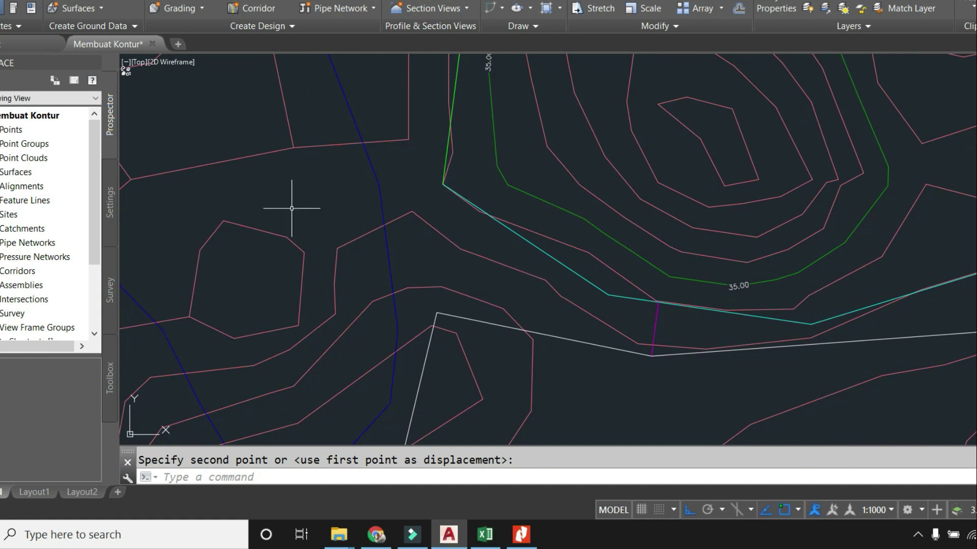
Add a single contour label to the surface contour crossing the white polyline near its upper-left corner.
{"action": "left_click", "coordinate": [342, 241]}
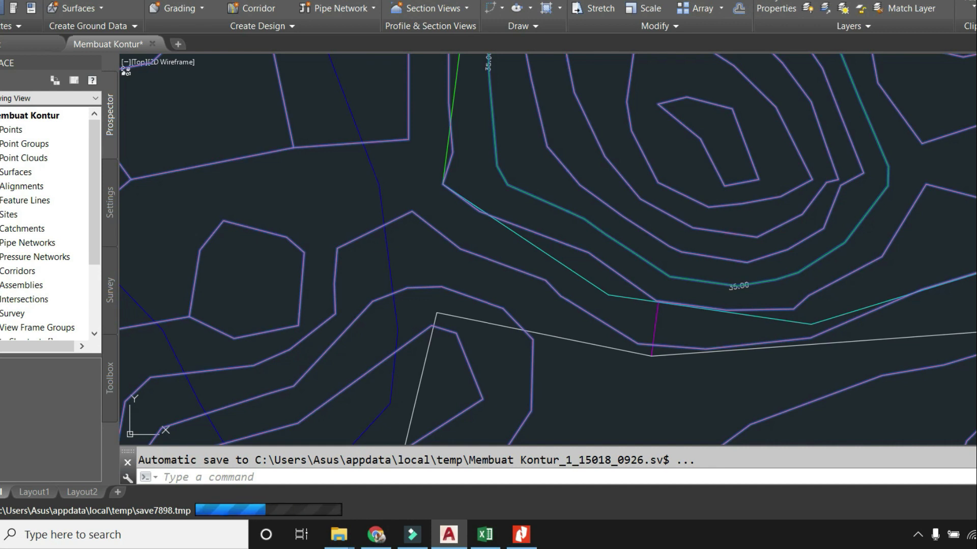
{"action": "left_click", "coordinate": [17, 148]}
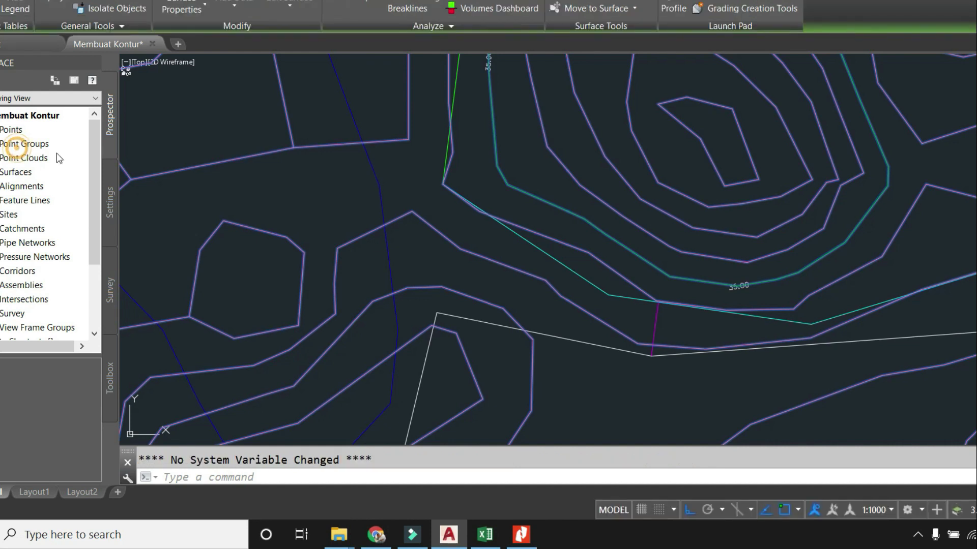
{"action": "left_click", "coordinate": [517, 323]}
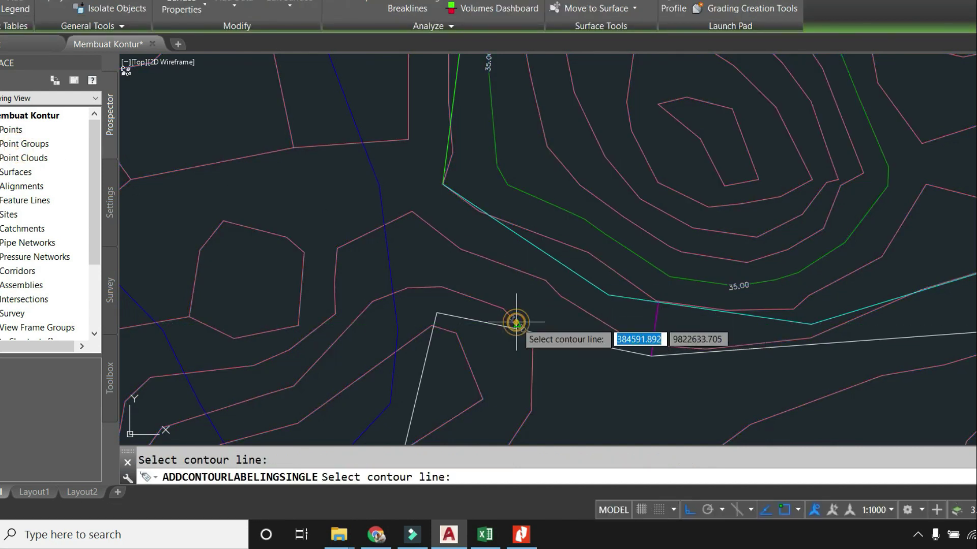
{"action": "key", "text": "Escape"}
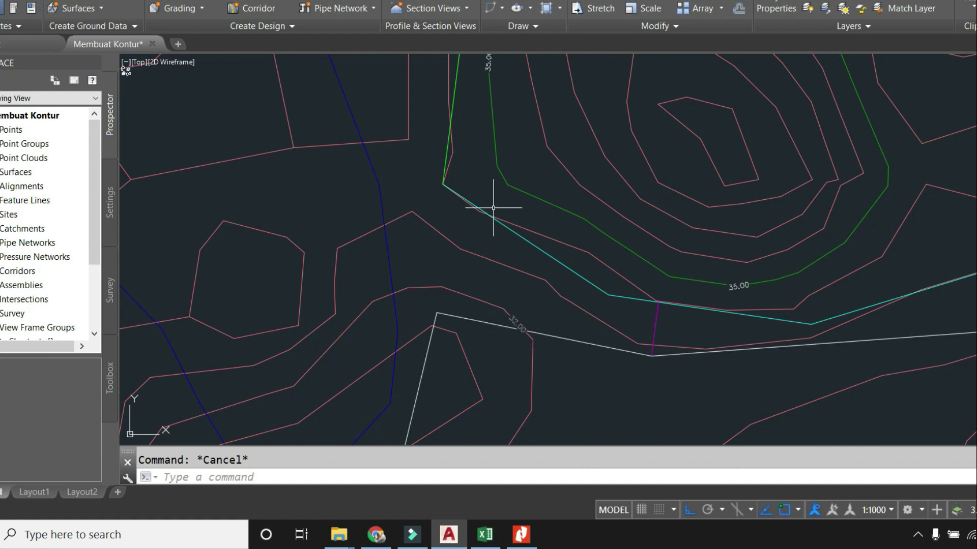
Switch to the Excel calculation workbook and enter "elv. Intake" in U11 with the elevation 34 in V11.
{"action": "mouse_move", "coordinate": [485, 207]}
{"action": "mouse_move", "coordinate": [487, 538]}
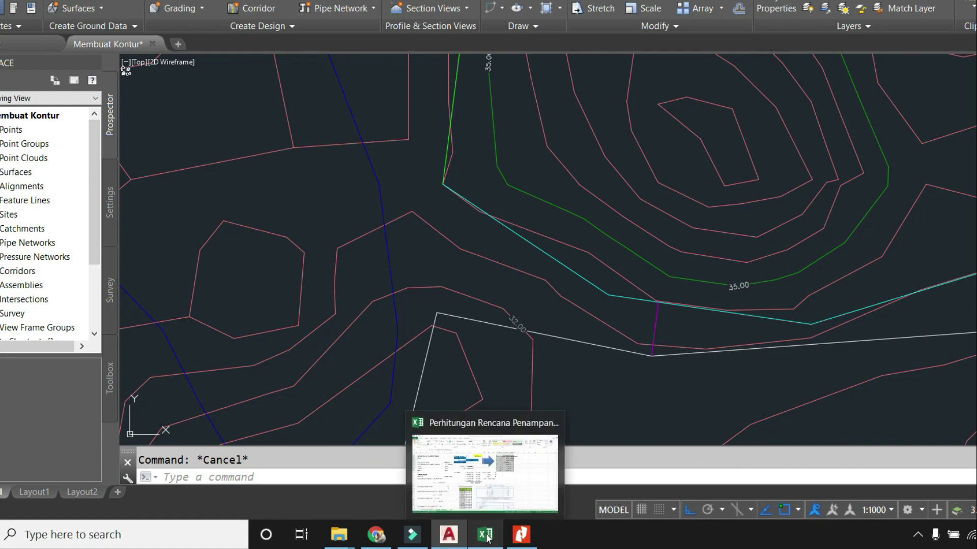
{"action": "scroll", "coordinate": [779, 240], "scroll_direction": "down", "scroll_amount": 2}
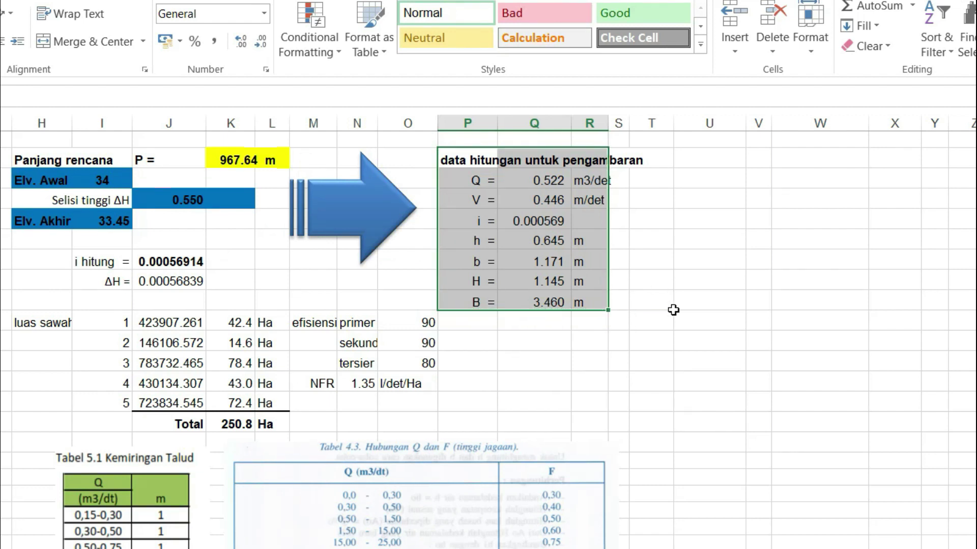
{"action": "left_click", "coordinate": [679, 334]}
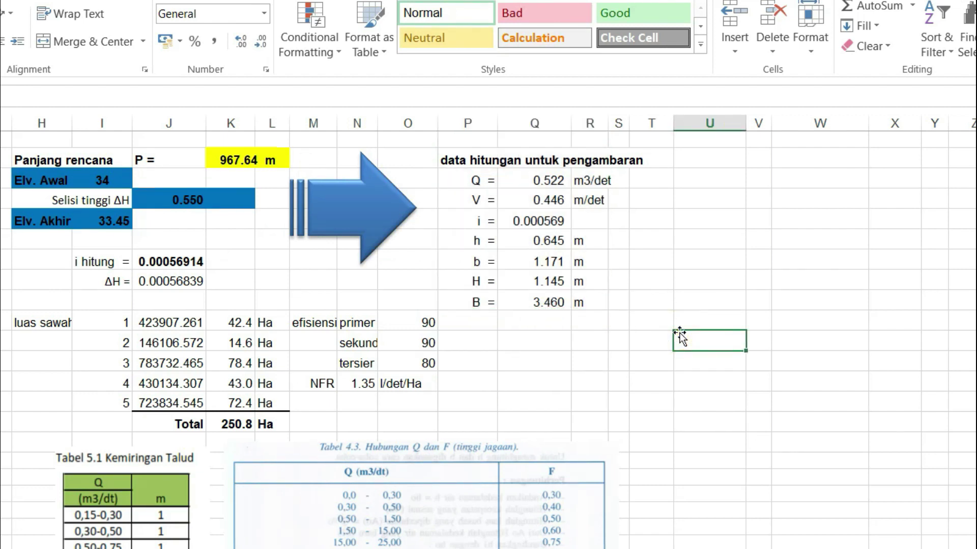
{"action": "type", "text": "elv. intake"}
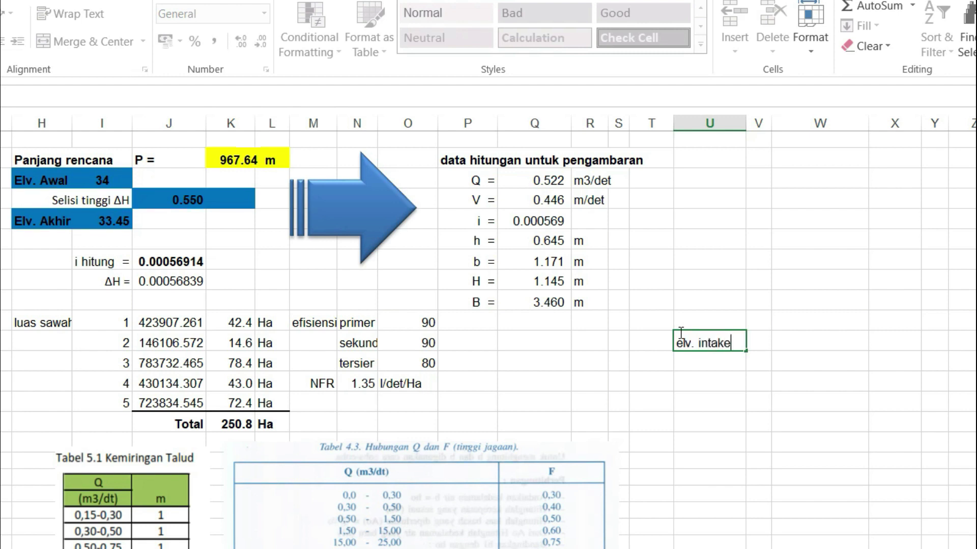
{"action": "key", "text": "Return"}
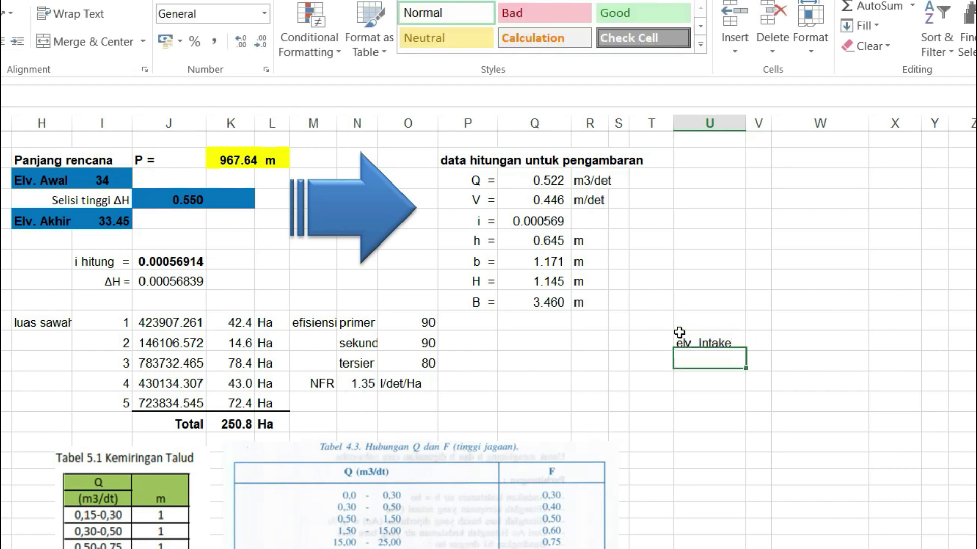
{"action": "key", "text": "Up"}
{"action": "key", "text": "Right"}
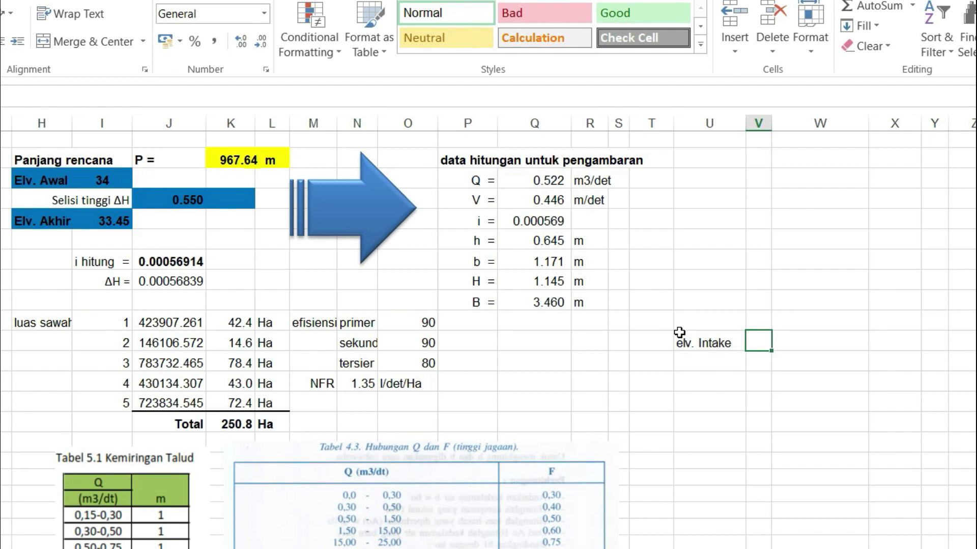
{"action": "type", "text": "3"}
{"action": "key", "text": "Return"}
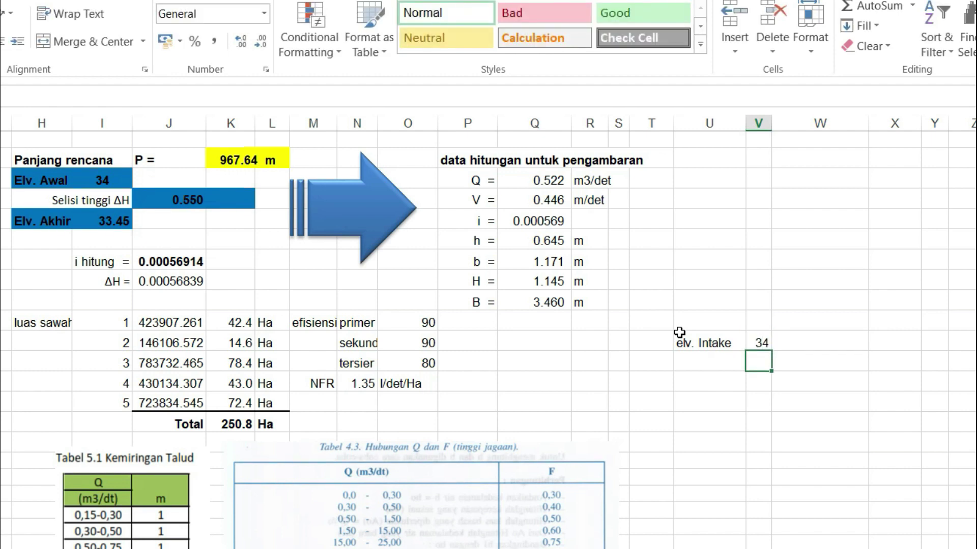
Enter "elv swh trtnggi" in U12 with the elevation 32 in W12.
{"action": "key", "text": "Left"}
{"action": "type", "text": "el"}
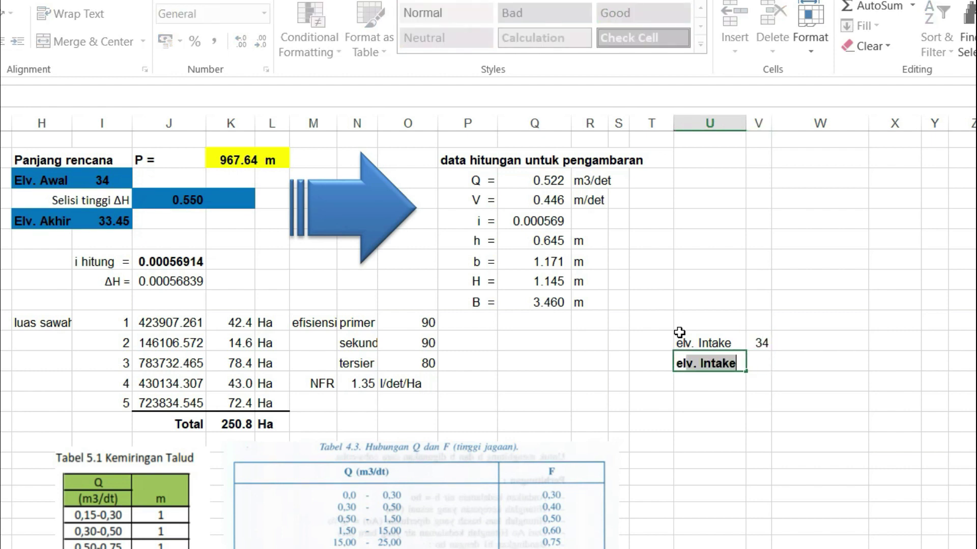
{"action": "type", "text": "v"}
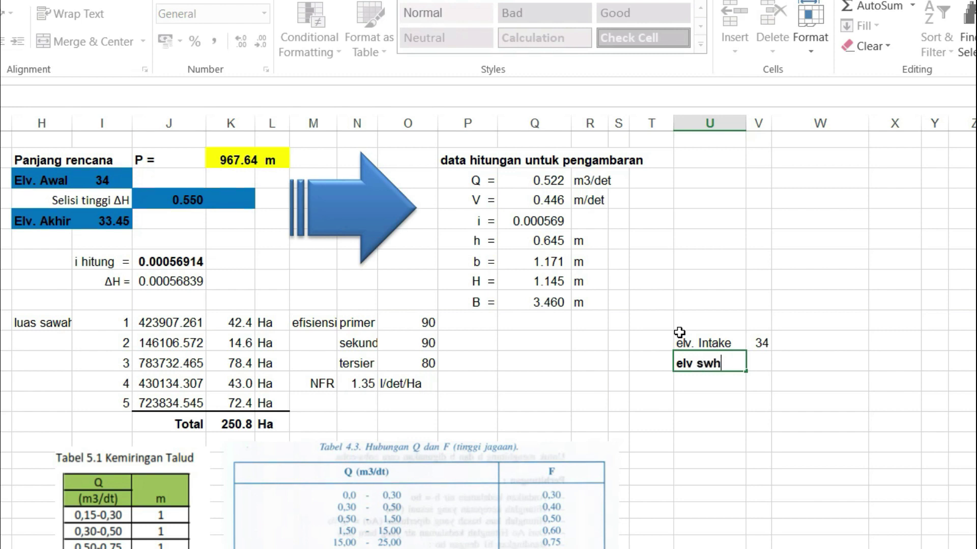
{"action": "type", "text": "swh trtnggi"}
{"action": "key", "text": "Tab"}
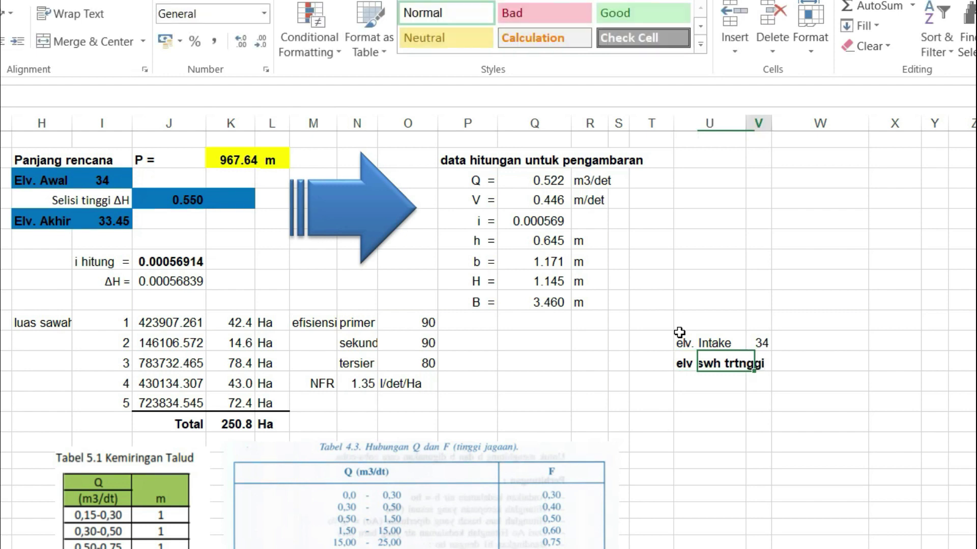
{"action": "key", "text": "Tab"}
{"action": "type", "text": "32"}
{"action": "key", "text": "Up"}
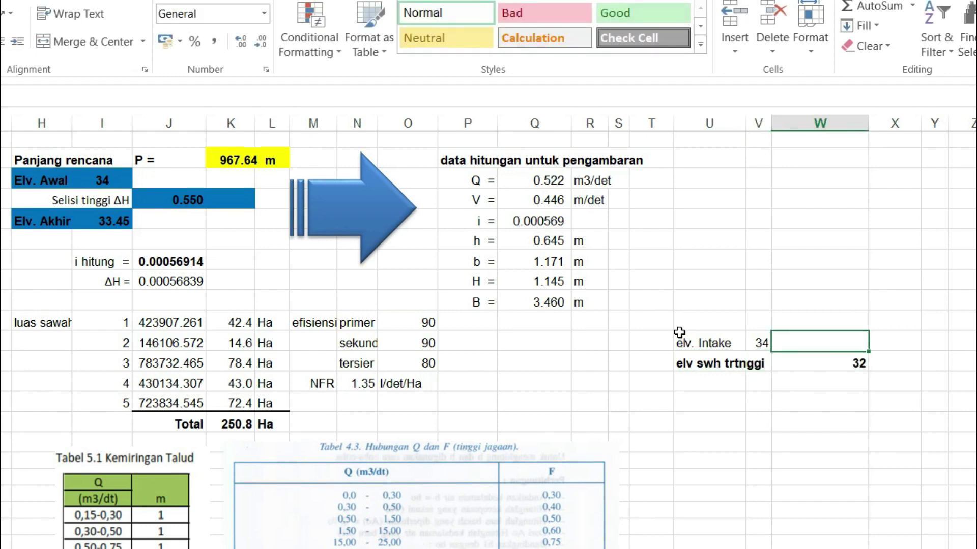
Relocate the intake elevation 34 from V11 to W11, directly above the highest rice field elevation.
{"action": "key", "text": "Left"}
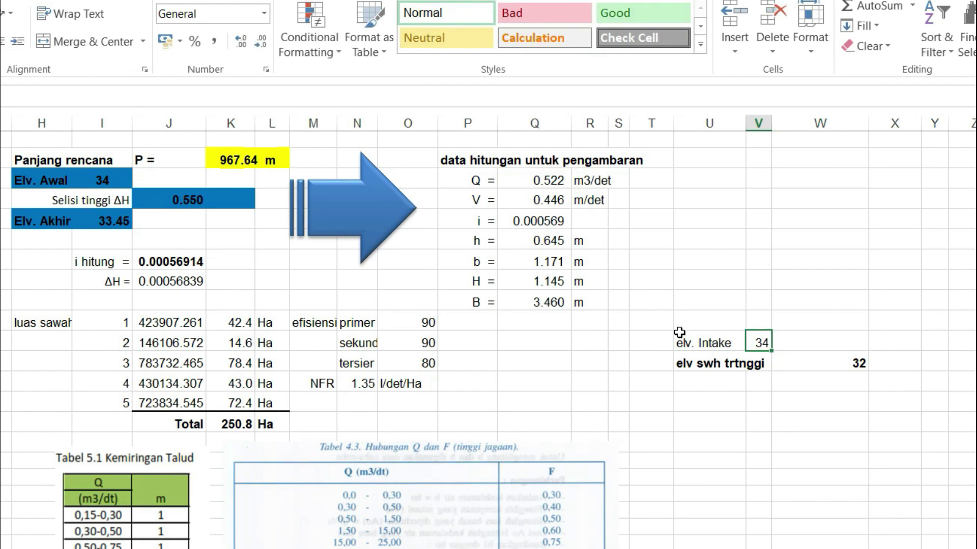
{"action": "key", "text": "Right"}
{"action": "type", "text": "34"}
{"action": "key", "text": "Left"}
{"action": "left_click", "coordinate": [863, 346]}
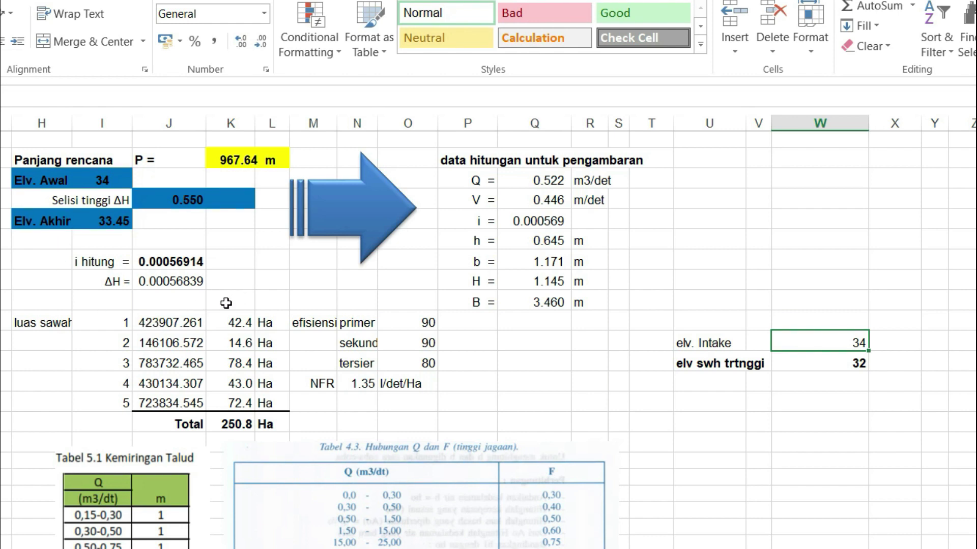
Calculate the channel bed elevation in U5 by subtracting H from Elv. Awal with the formula =I3-Q8.
{"action": "left_click", "coordinate": [164, 260]}
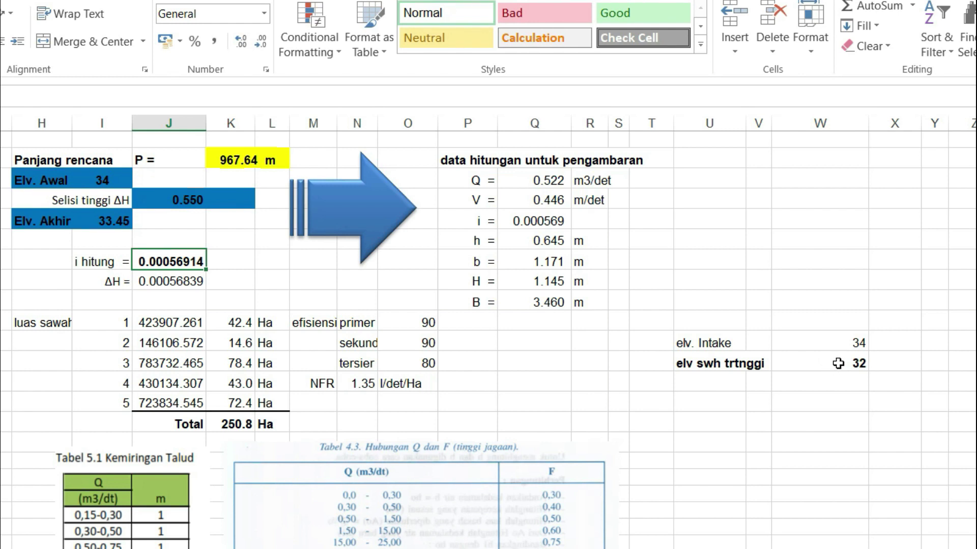
{"action": "left_click", "coordinate": [101, 180]}
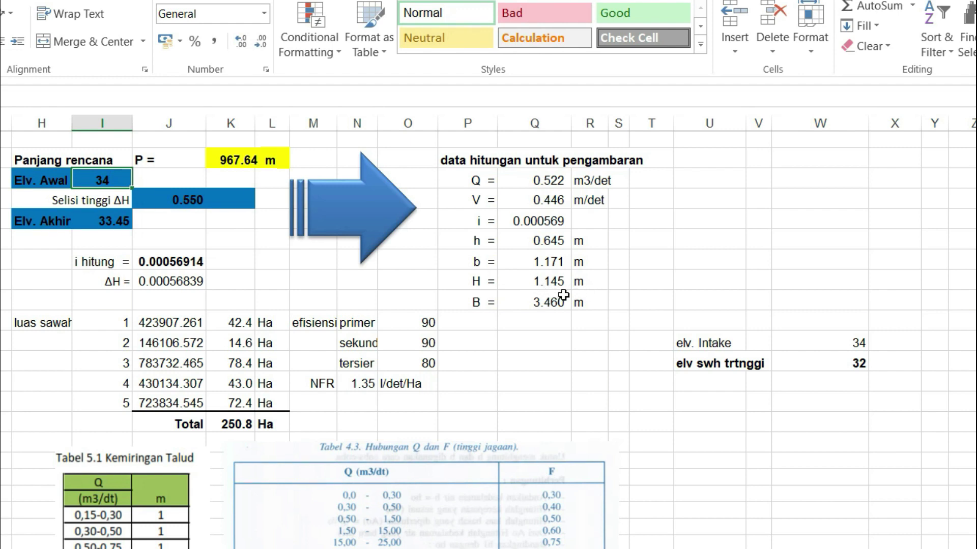
{"action": "left_click", "coordinate": [704, 222]}
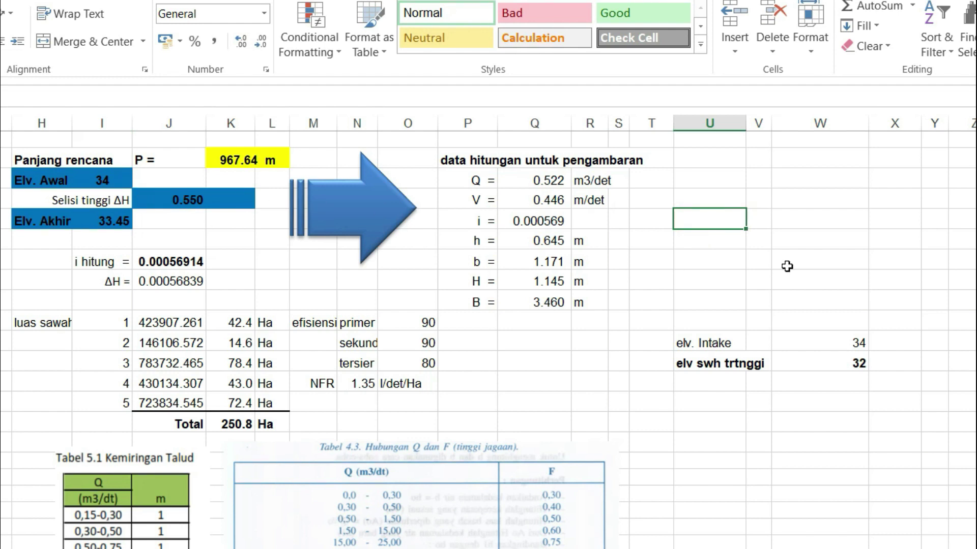
{"action": "type", "text": "="}
{"action": "left_click", "coordinate": [102, 180]}
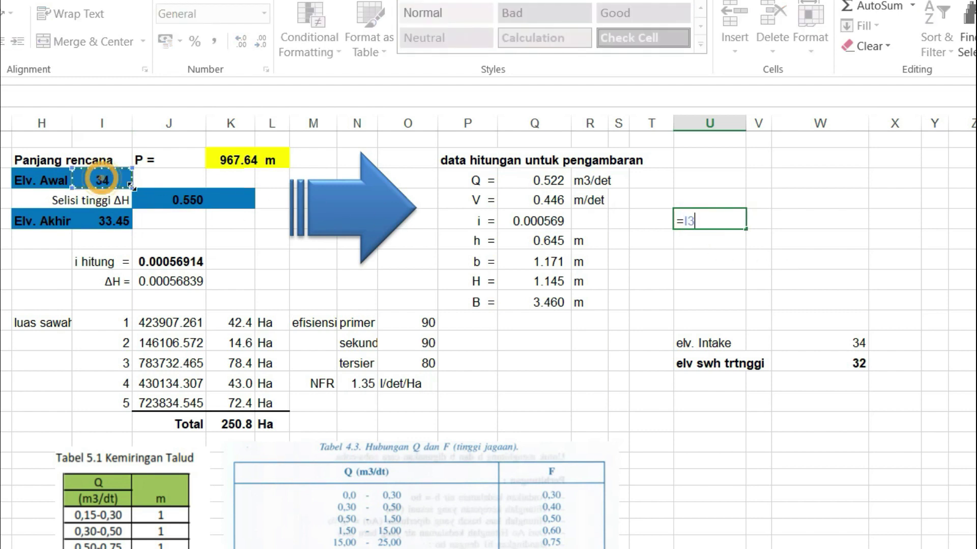
{"action": "type", "text": "-"}
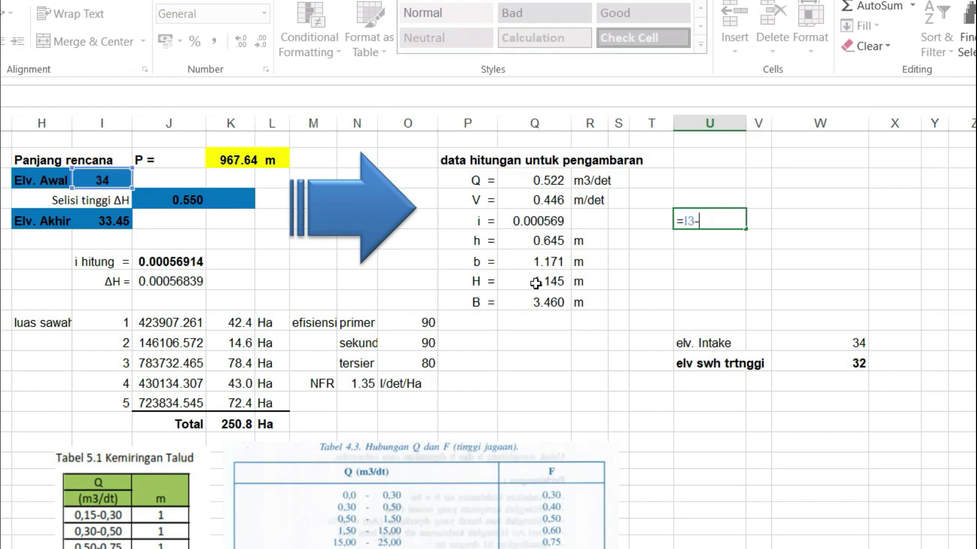
{"action": "left_click", "coordinate": [538, 282]}
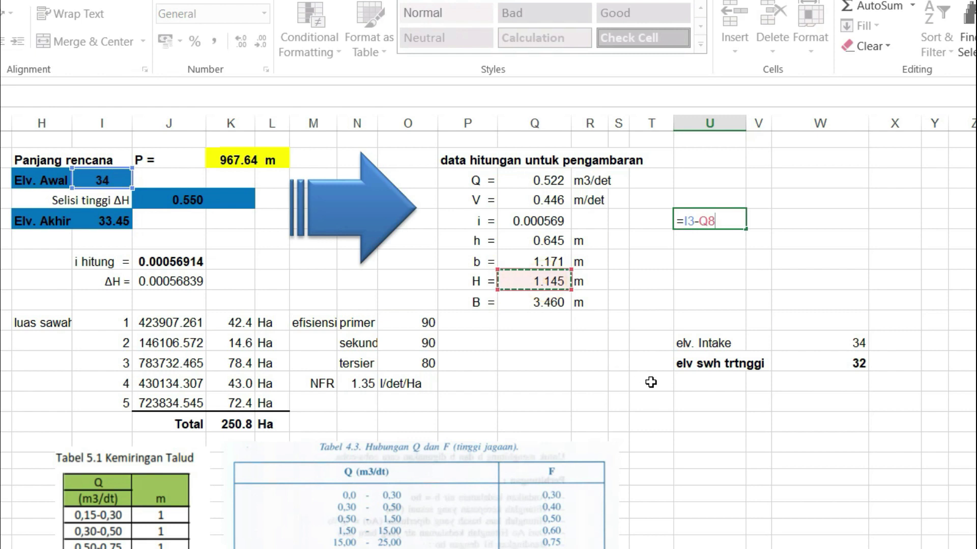
{"action": "key", "text": "Return"}
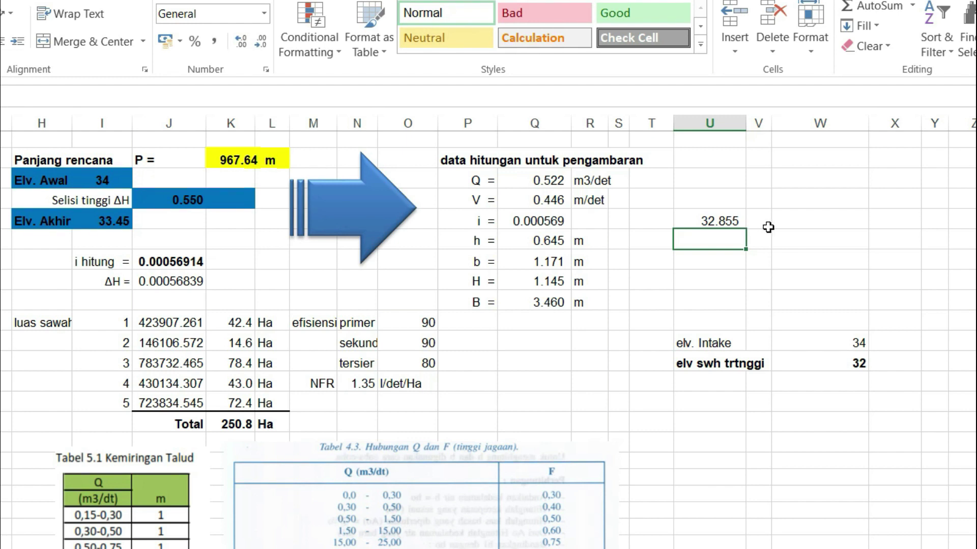
Show the bed elevation in U5 with two decimal places and label it "elv dsr saluran" in V5.
{"action": "left_click", "coordinate": [717, 222]}
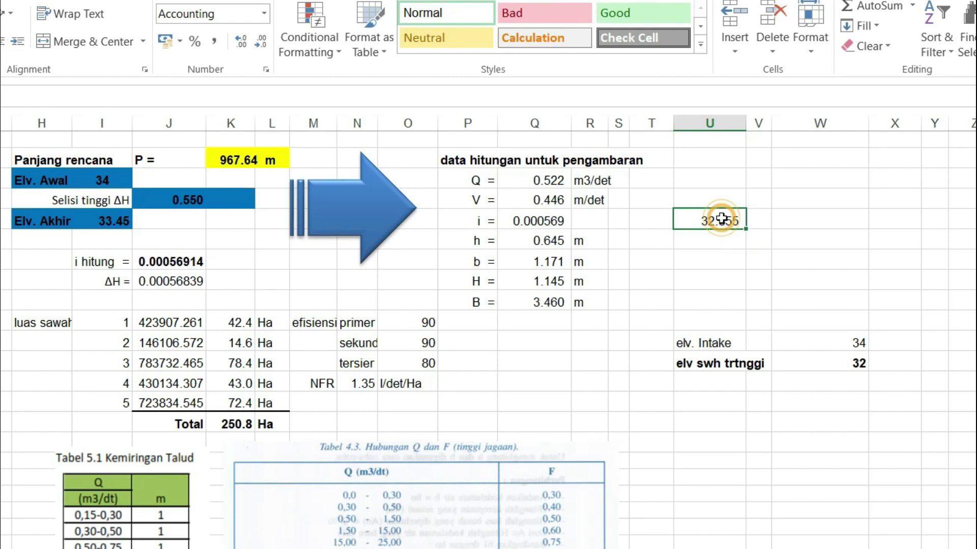
{"action": "left_click", "coordinate": [761, 223]}
{"action": "type", "text": "elv dsr sal"}
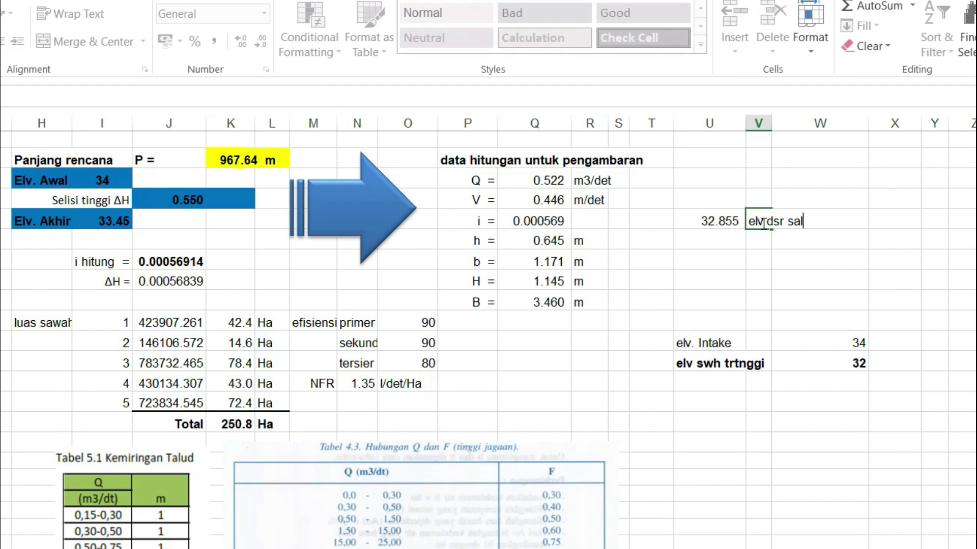
{"action": "type", "text": "uran"}
{"action": "key", "text": "Return"}
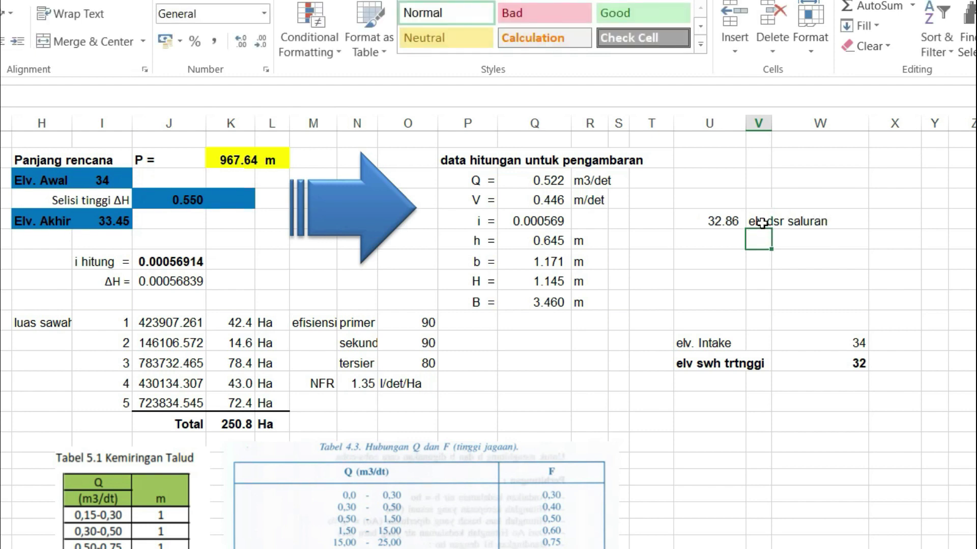
{"action": "left_click", "coordinate": [803, 253]}
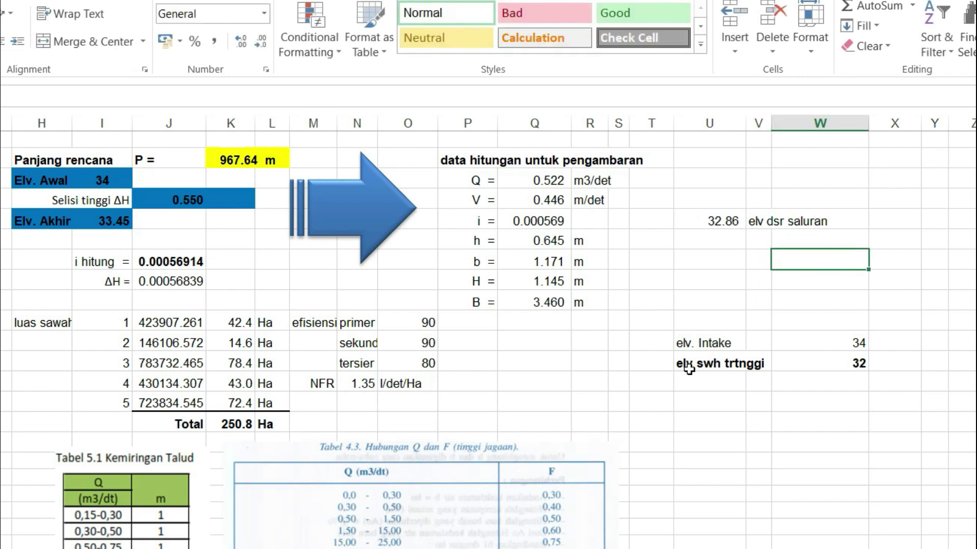
{"action": "left_click", "coordinate": [853, 366]}
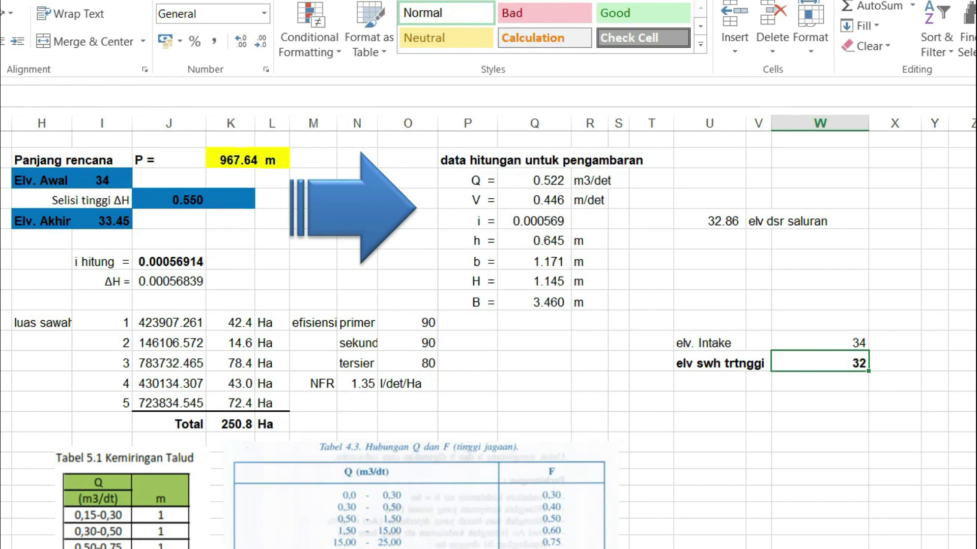
Enter the formula =I5=U5 in U6, below the channel bed elevation, using Elv. Akhir.
{"action": "left_click", "coordinate": [105, 280]}
{"action": "left_click", "coordinate": [155, 280]}
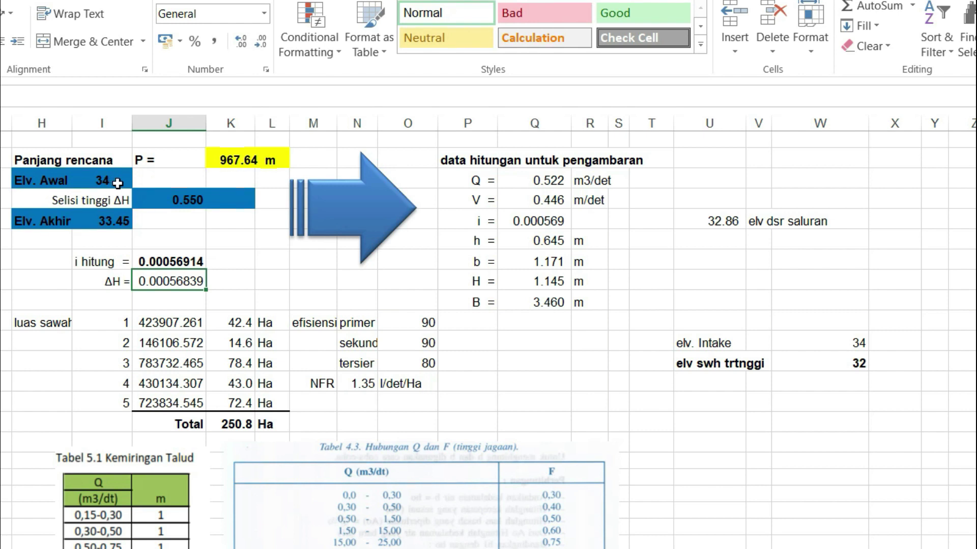
{"action": "left_click", "coordinate": [723, 222]}
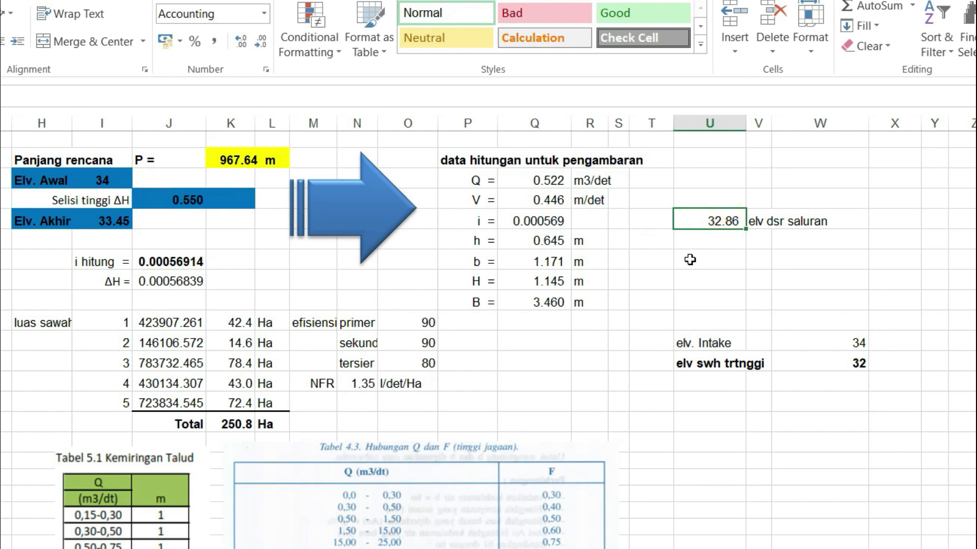
{"action": "left_click", "coordinate": [722, 244]}
{"action": "type", "text": "="}
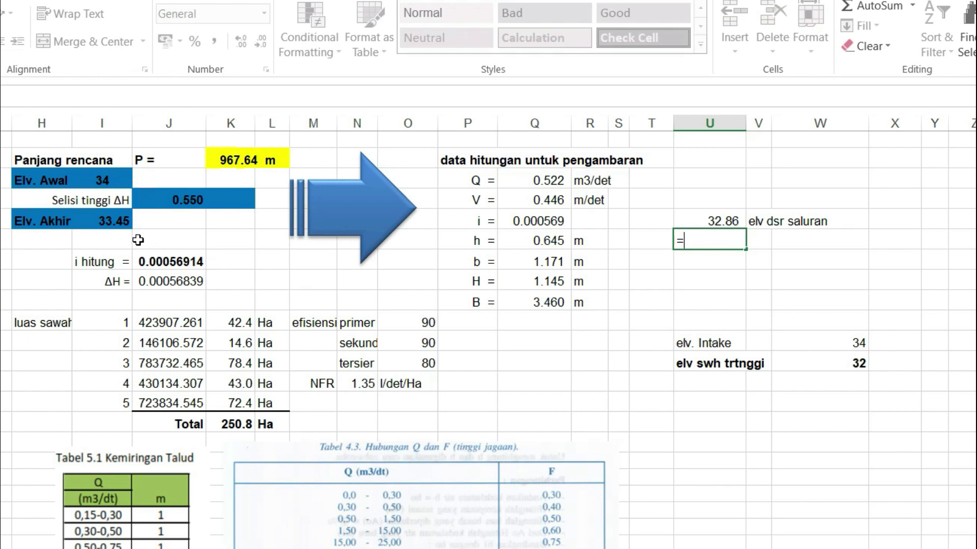
{"action": "left_click", "coordinate": [111, 222]}
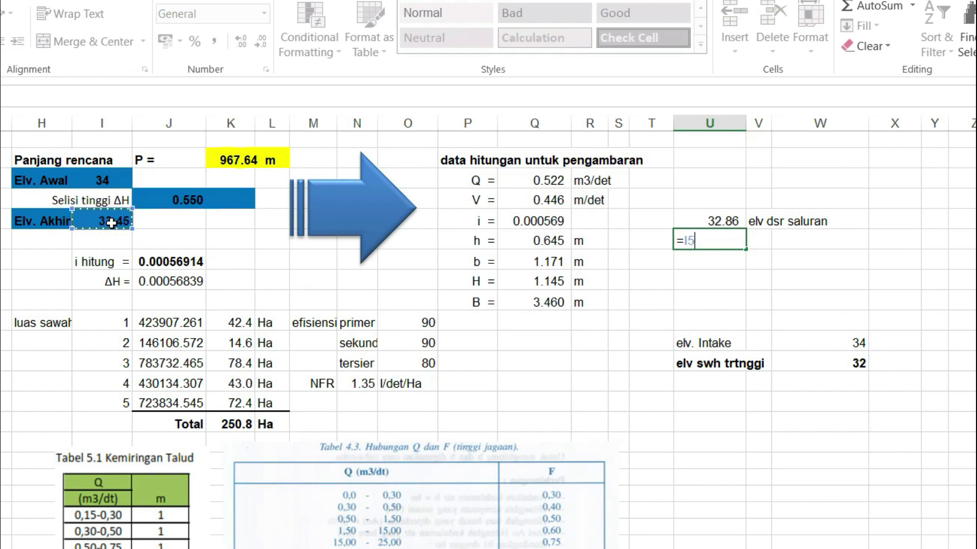
{"action": "type", "text": "="}
{"action": "left_click", "coordinate": [704, 222]}
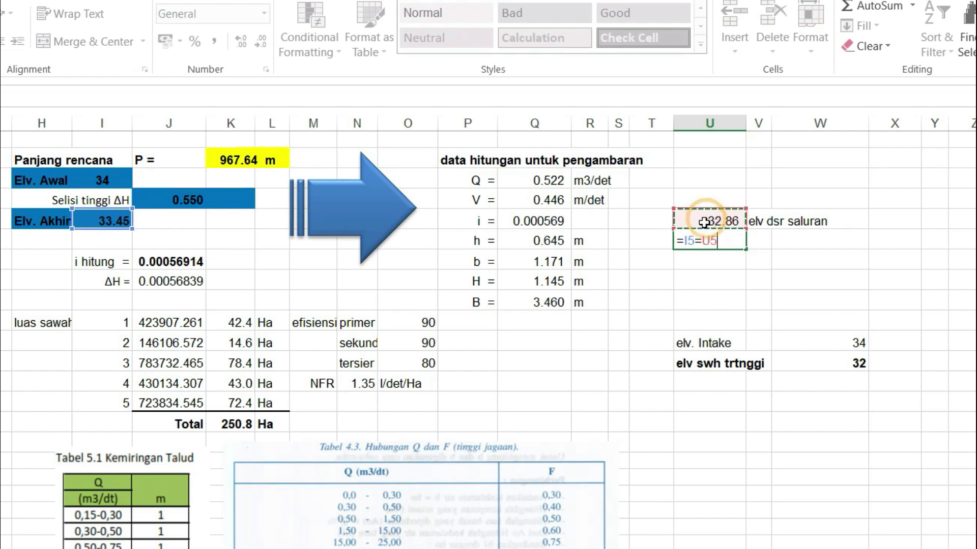
{"action": "key", "text": "Return"}
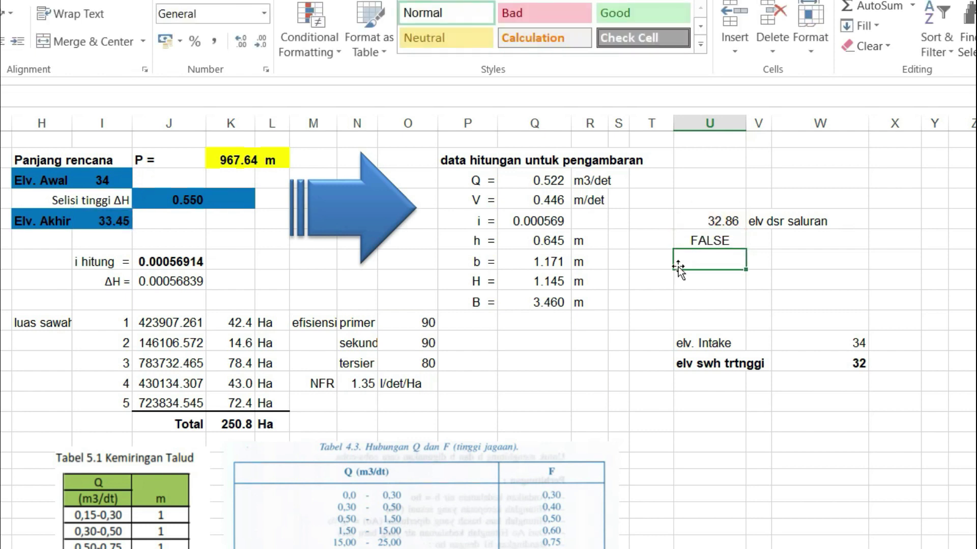
Correct the formula in U6 to =I5-Q8 so that H is subtracted from Elv. Akhir.
{"action": "left_click", "coordinate": [717, 240]}
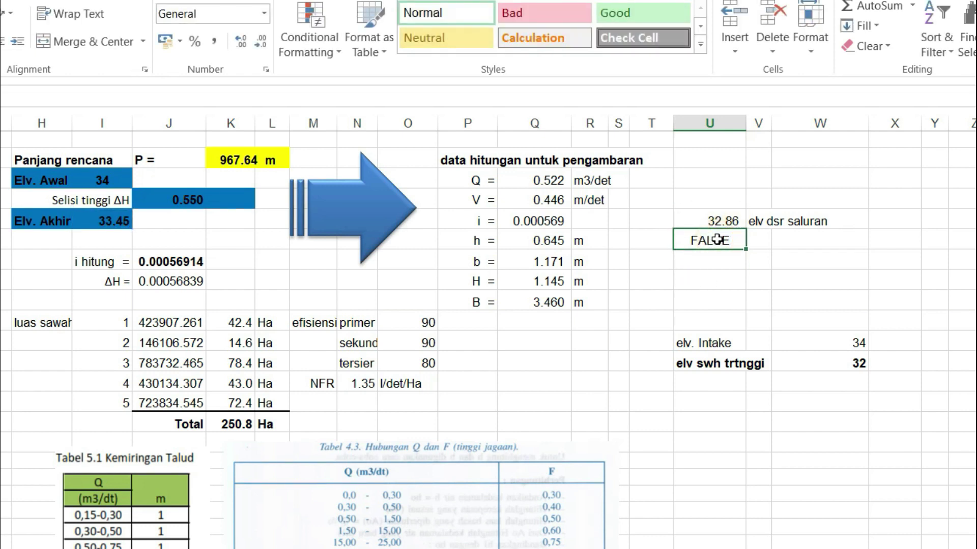
{"action": "double_click", "coordinate": [718, 239]}
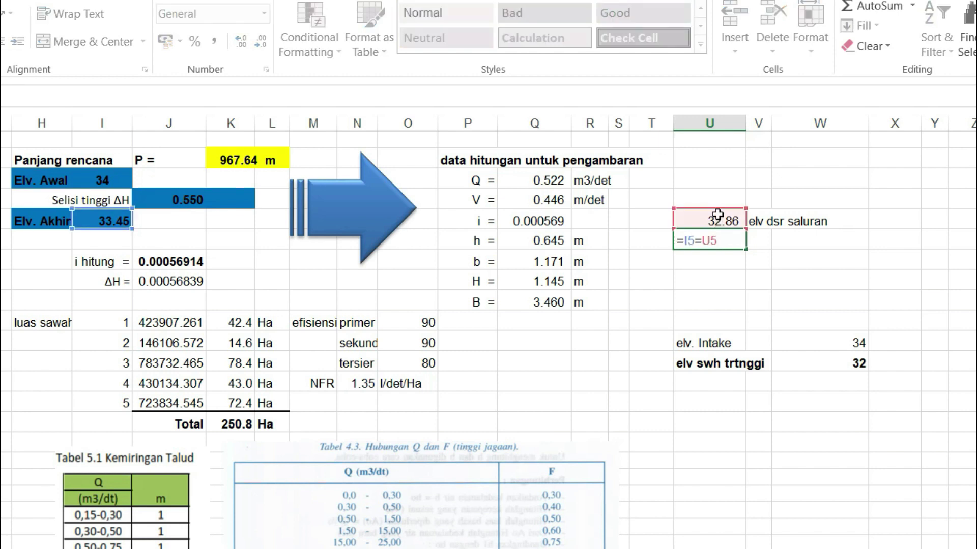
{"action": "left_click_drag", "start_coordinate": [710, 209], "coordinate": [562, 291]}
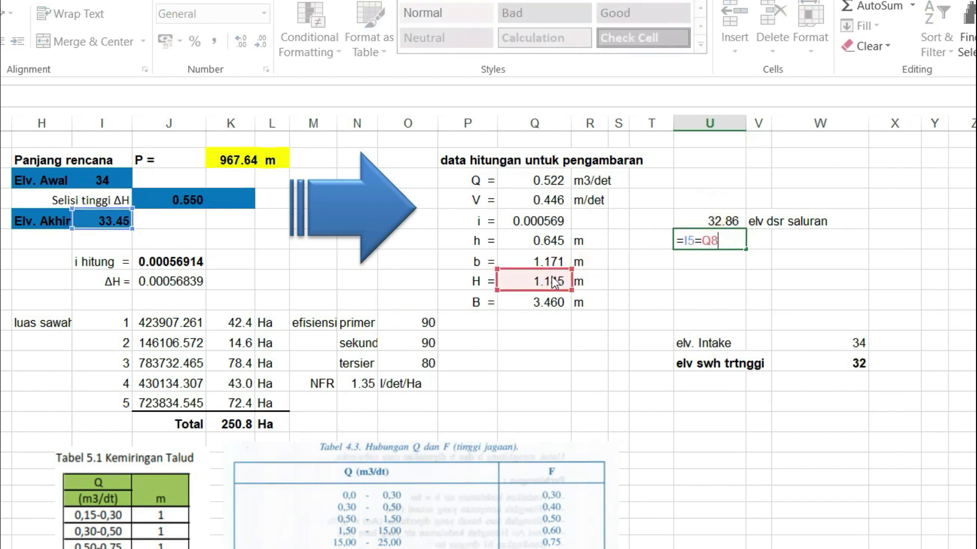
{"action": "key", "text": "Return"}
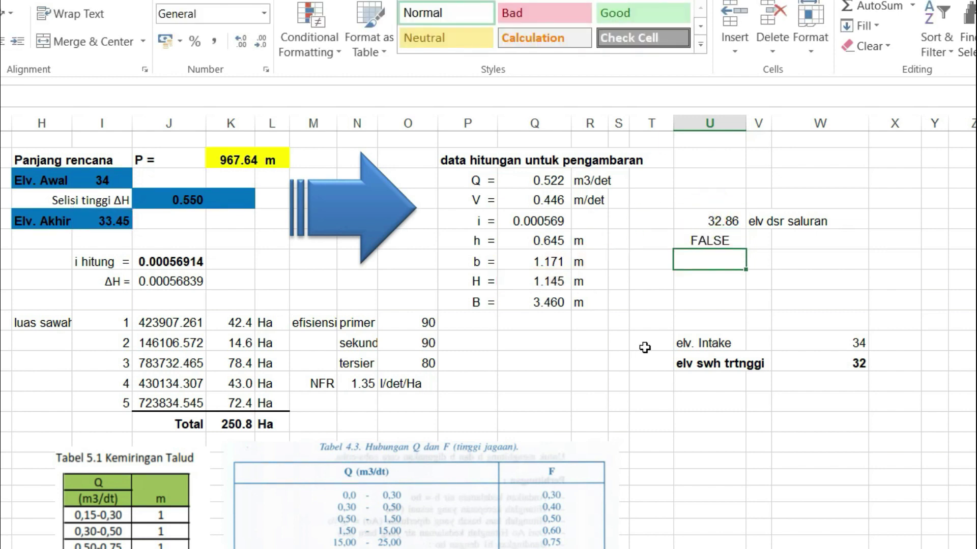
{"action": "double_click", "coordinate": [719, 240]}
{"action": "left_click", "coordinate": [702, 243]}
{"action": "key", "text": "BackSpace"}
{"action": "type", "text": "-"}
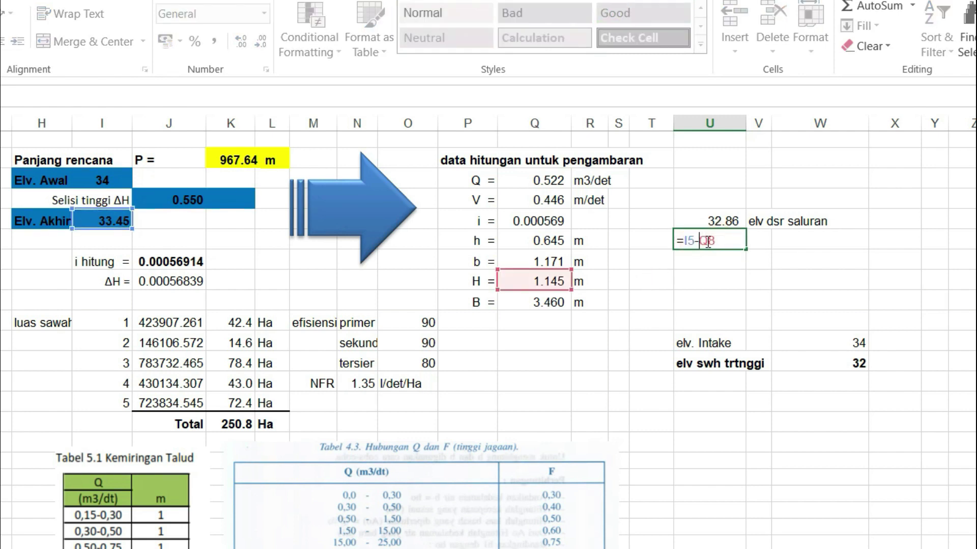
{"action": "key", "text": "Return"}
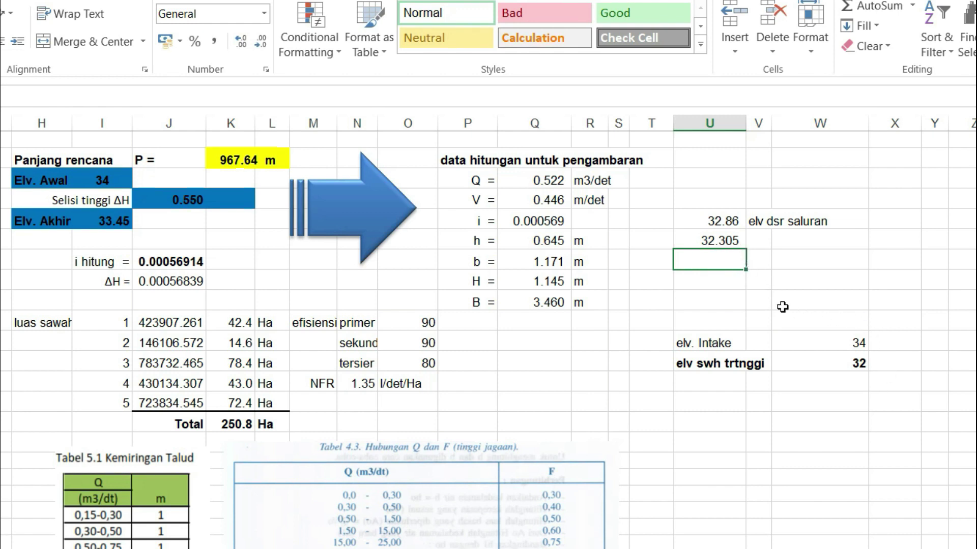
Show U6 with two decimal places and calculate the drop between the two bed elevations in T6 with =U5-U6.
{"action": "left_click", "coordinate": [722, 219]}
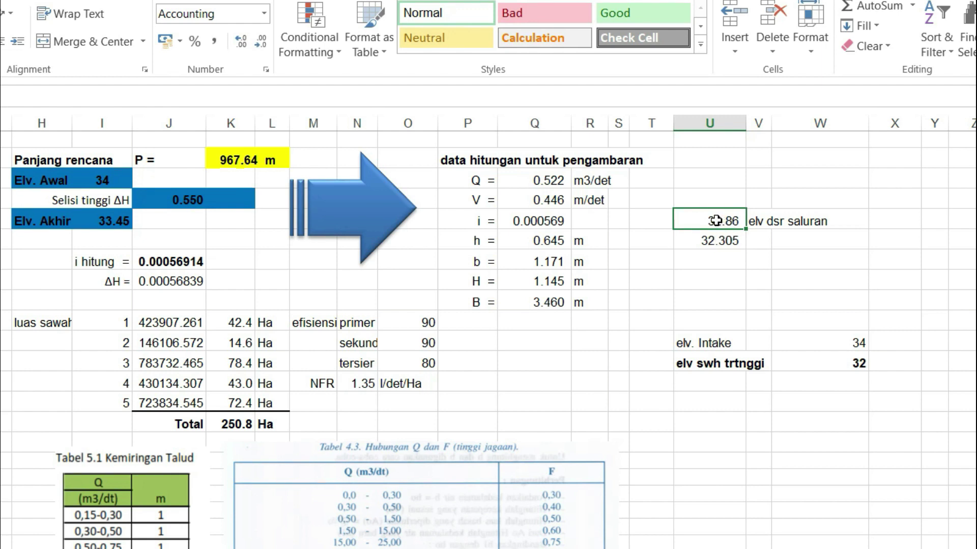
{"action": "left_click", "coordinate": [720, 242]}
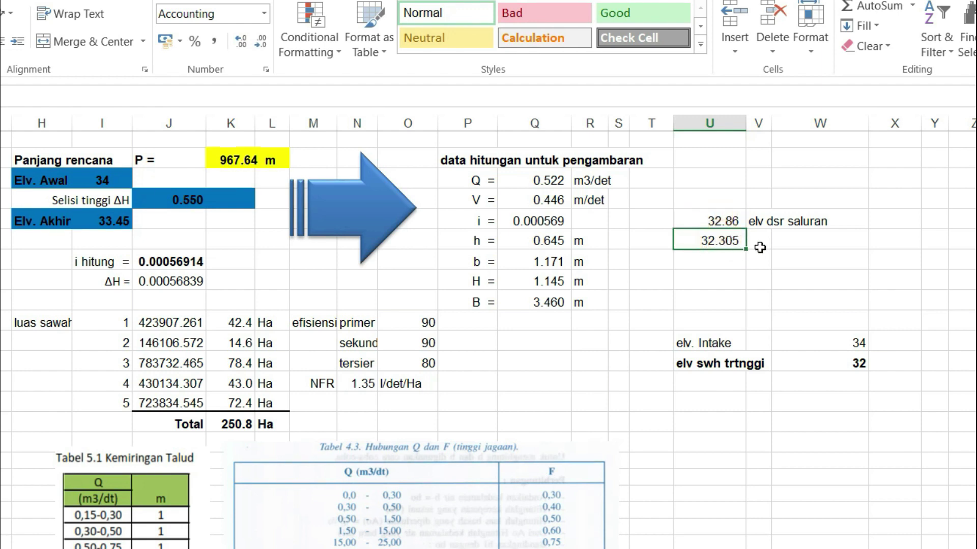
{"action": "left_click", "coordinate": [651, 240]}
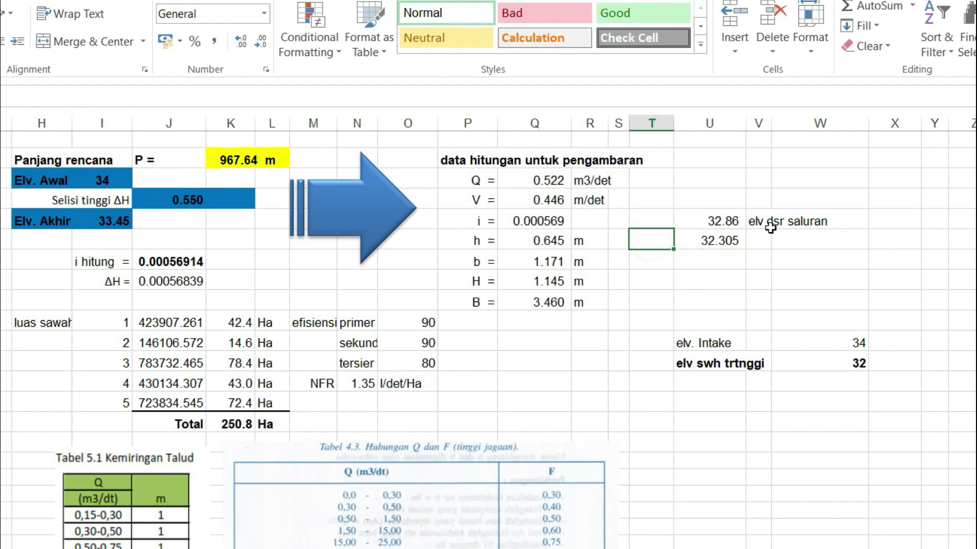
{"action": "type", "text": "="}
{"action": "key", "text": "Up"}
{"action": "key", "text": "Right"}
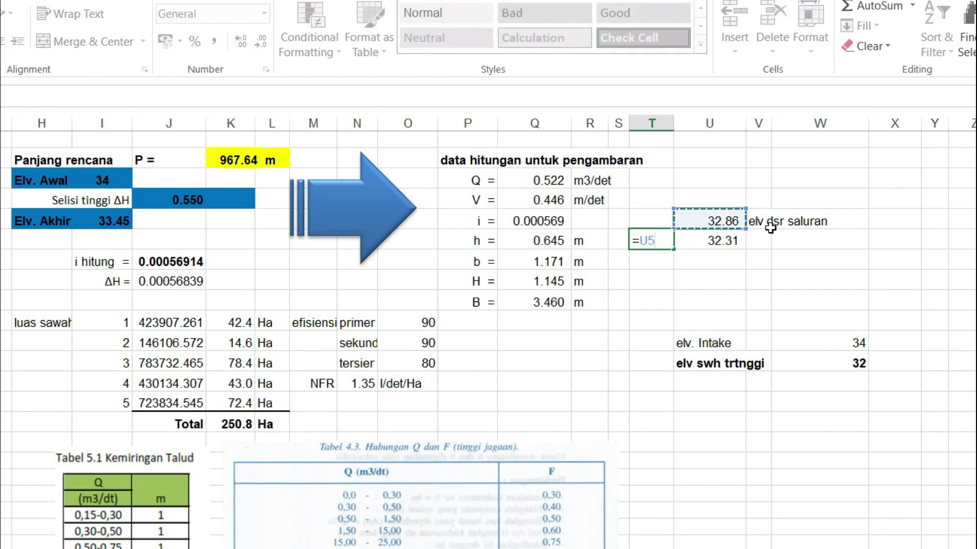
{"action": "type", "text": "-"}
{"action": "key", "text": "Down"}
{"action": "key", "text": "Right"}
{"action": "key", "text": "Up"}
{"action": "key", "text": "Return"}
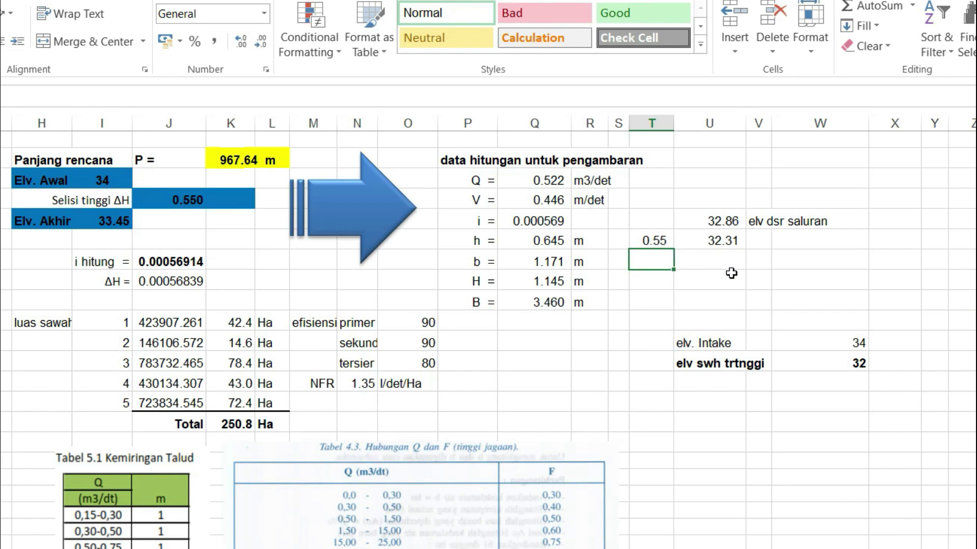
Copy the label "ΔH =" from I8 into T7.
{"action": "left_click", "coordinate": [122, 282]}
{"action": "key", "text": "ctrl+c"}
{"action": "left_click", "coordinate": [665, 259]}
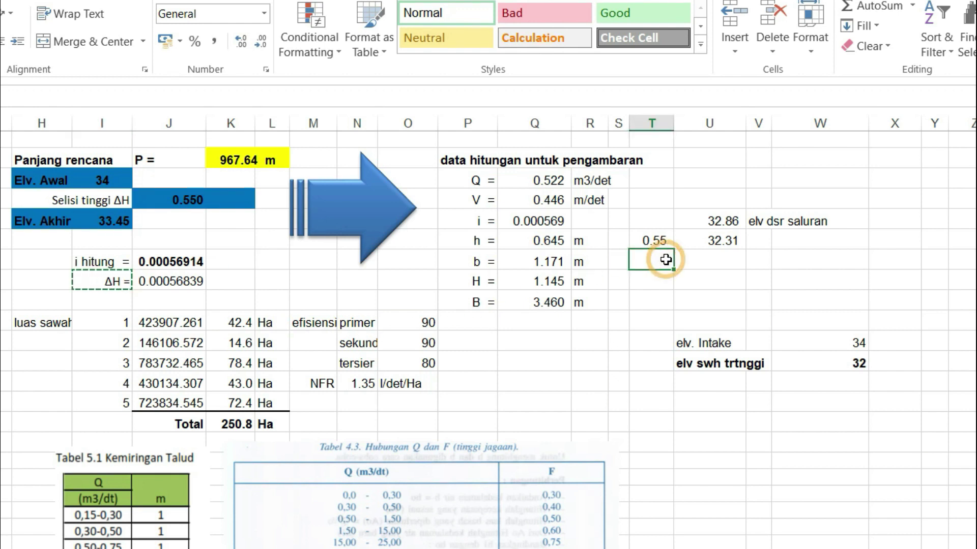
{"action": "key", "text": "Return"}
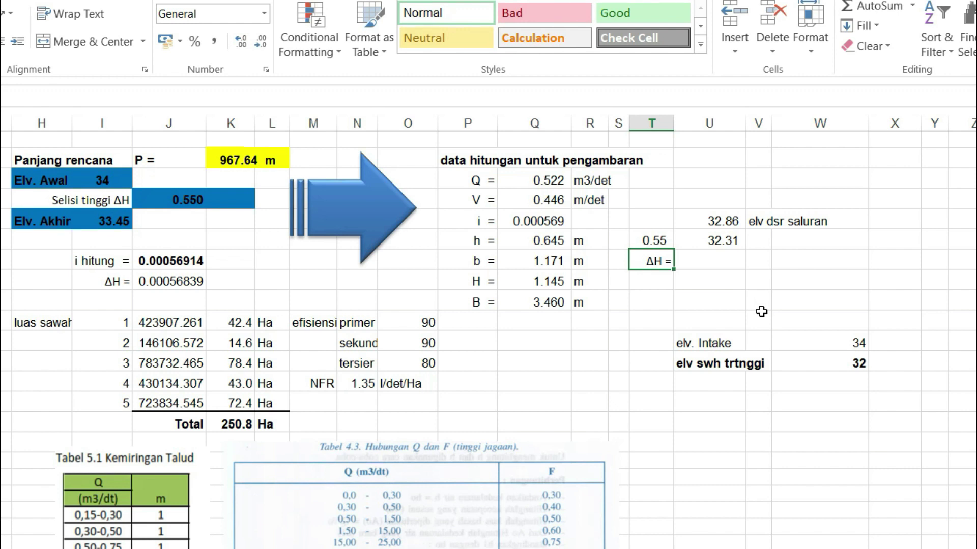
Calculate the bed slope in U7 by dividing the elevation drop by the planned length with =T6/K2.
{"action": "left_click", "coordinate": [702, 259]}
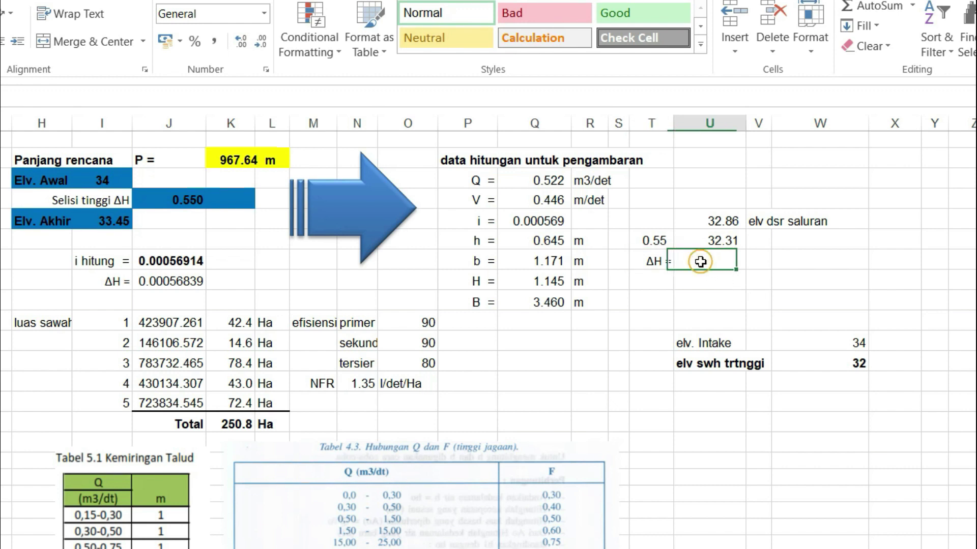
{"action": "type", "text": "="}
{"action": "key", "text": "Up"}
{"action": "key", "text": "Left"}
{"action": "type", "text": "/"}
{"action": "left_click", "coordinate": [233, 162]}
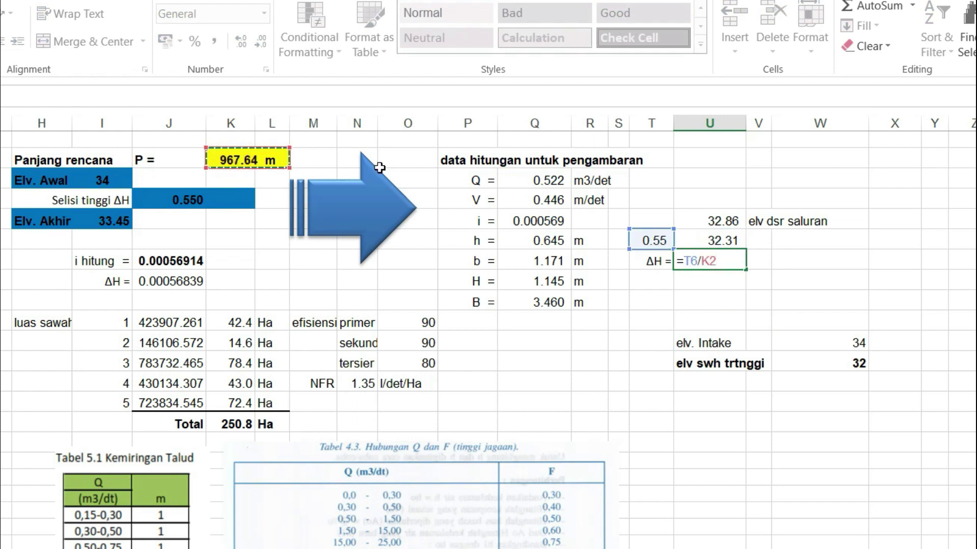
{"action": "key", "text": "Return"}
Show the slope value in U7 with six decimal places and make it bold.
{"action": "left_click", "coordinate": [695, 261]}
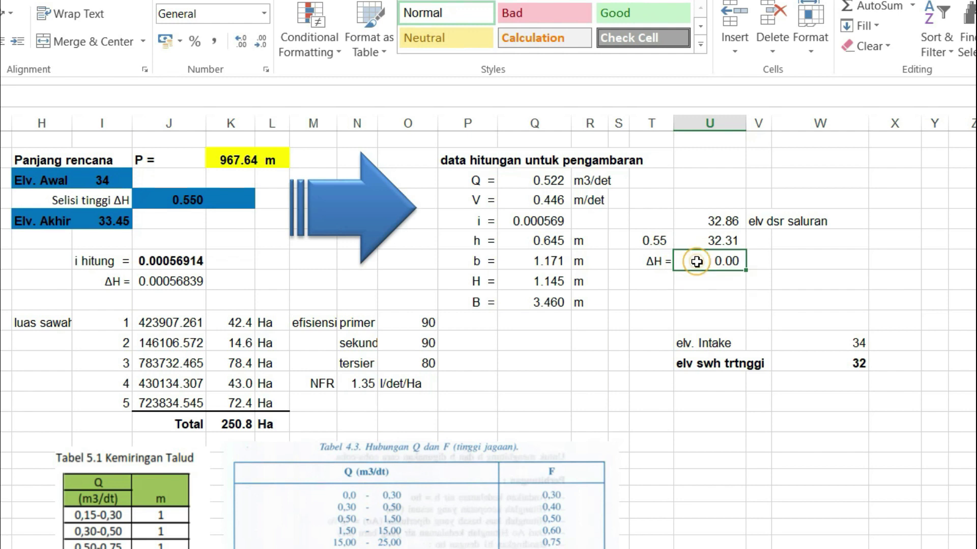
{"action": "left_click", "coordinate": [238, 42]}
{"action": "left_click", "coordinate": [238, 41]}
{"action": "left_click", "coordinate": [238, 41]}
{"action": "left_click", "coordinate": [238, 42]}
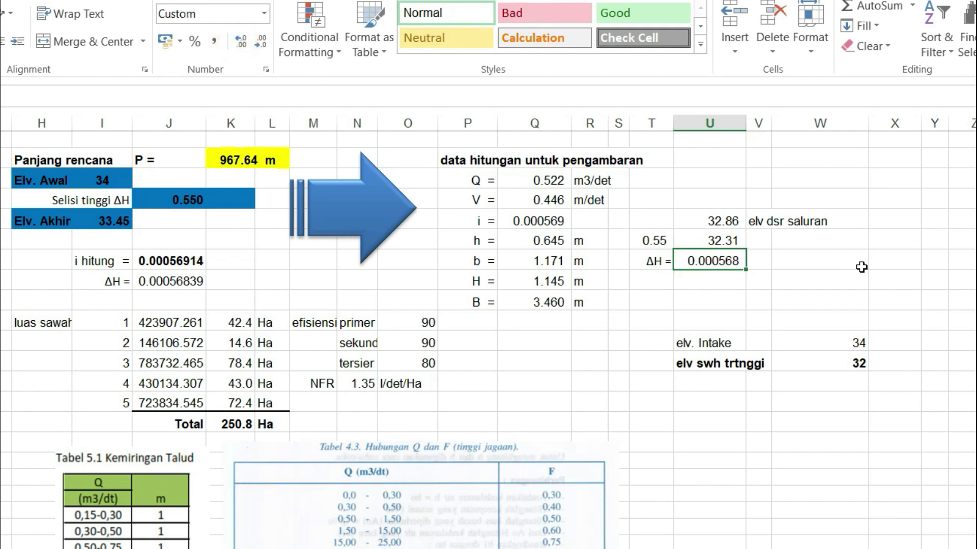
{"action": "left_click", "coordinate": [843, 268]}
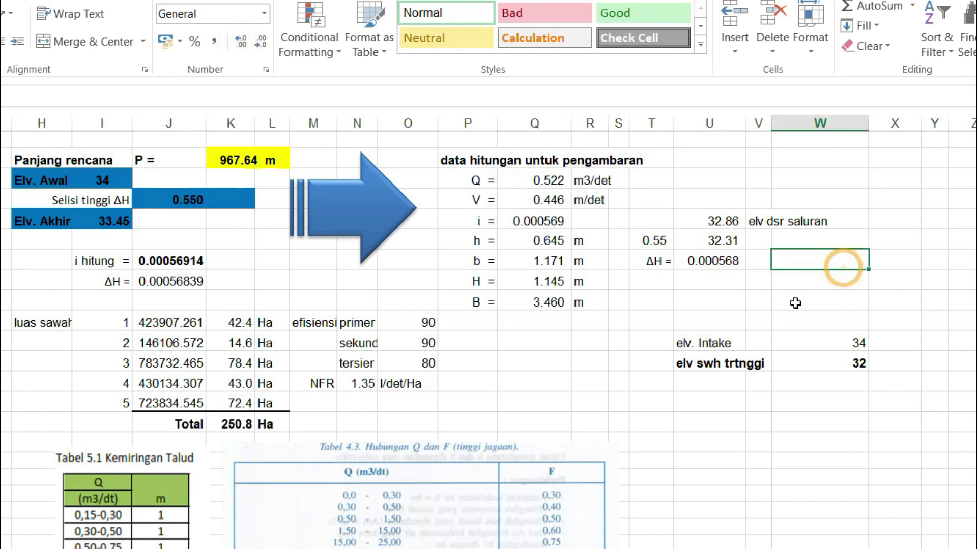
{"action": "left_click", "coordinate": [708, 259]}
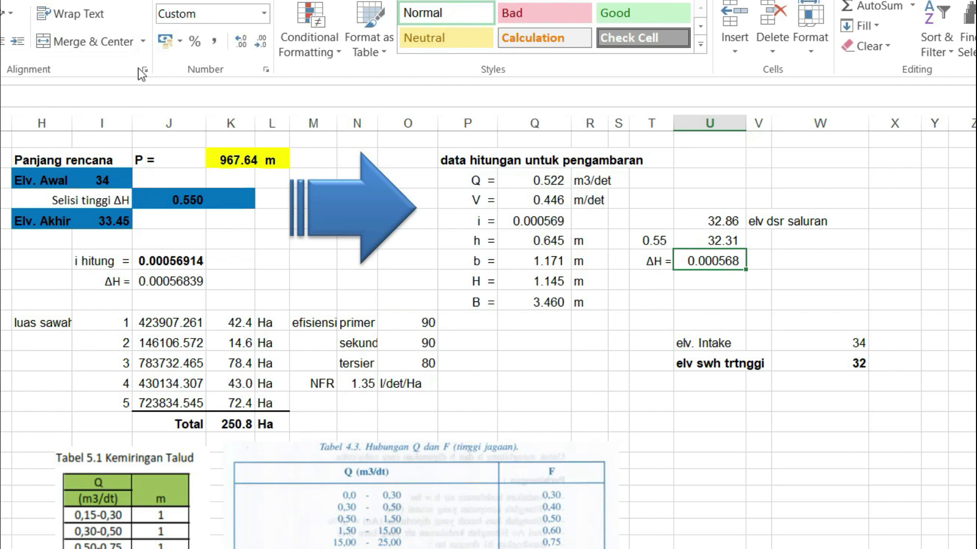
{"action": "key", "text": "ctrl+b"}
{"action": "left_click", "coordinate": [156, 261]}
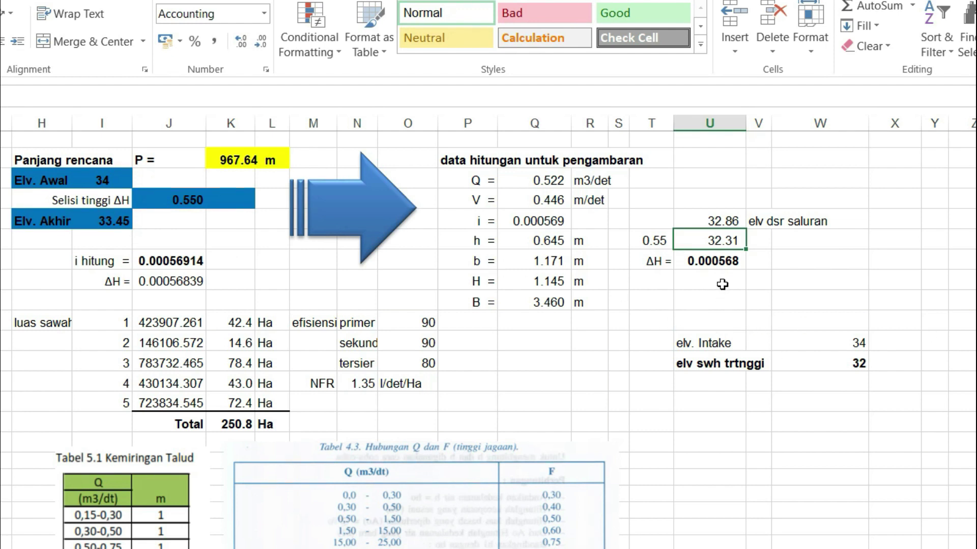
Calculate in W7 the difference between i hitung and the bed slope with the formula =J7-U7.
{"action": "left_click", "coordinate": [788, 261]}
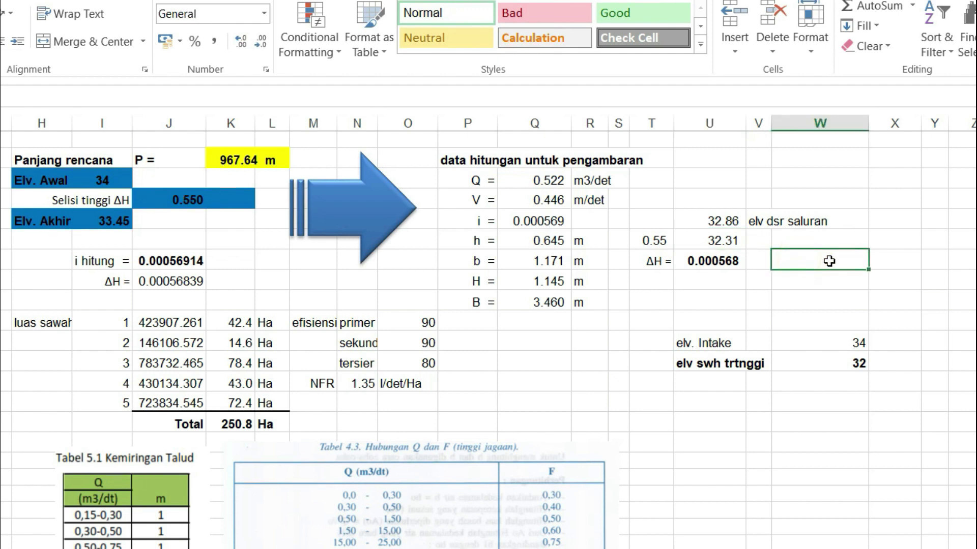
{"action": "type", "text": "="}
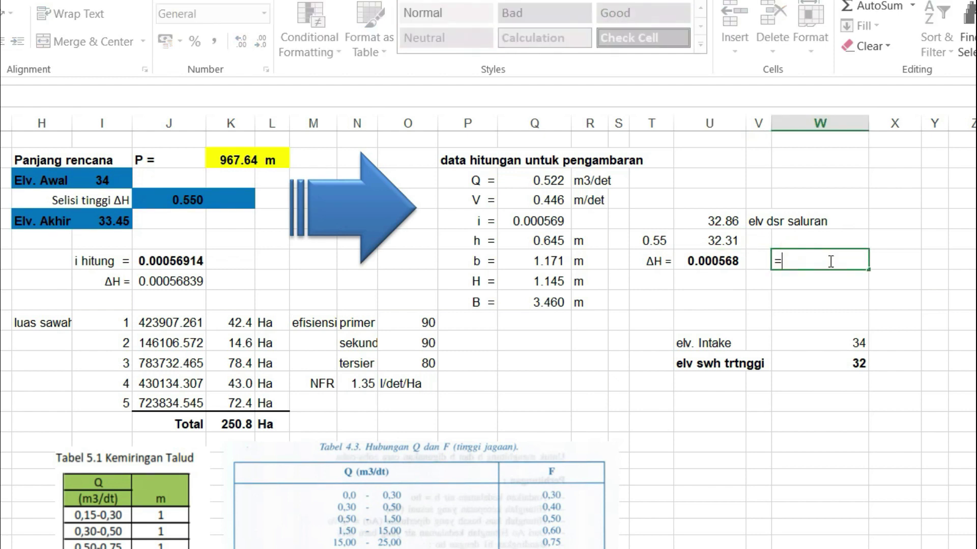
{"action": "left_click", "coordinate": [177, 261]}
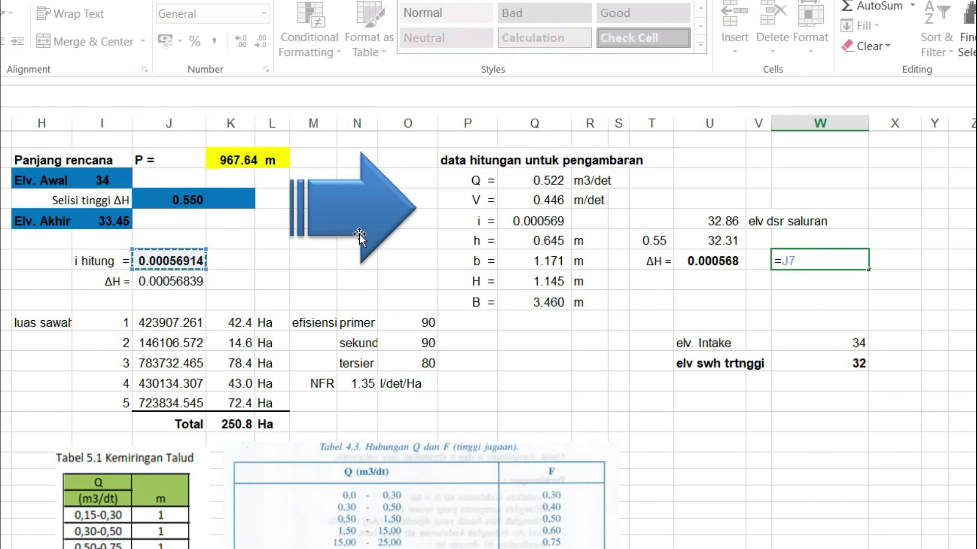
{"action": "type", "text": "-"}
{"action": "left_click", "coordinate": [705, 261]}
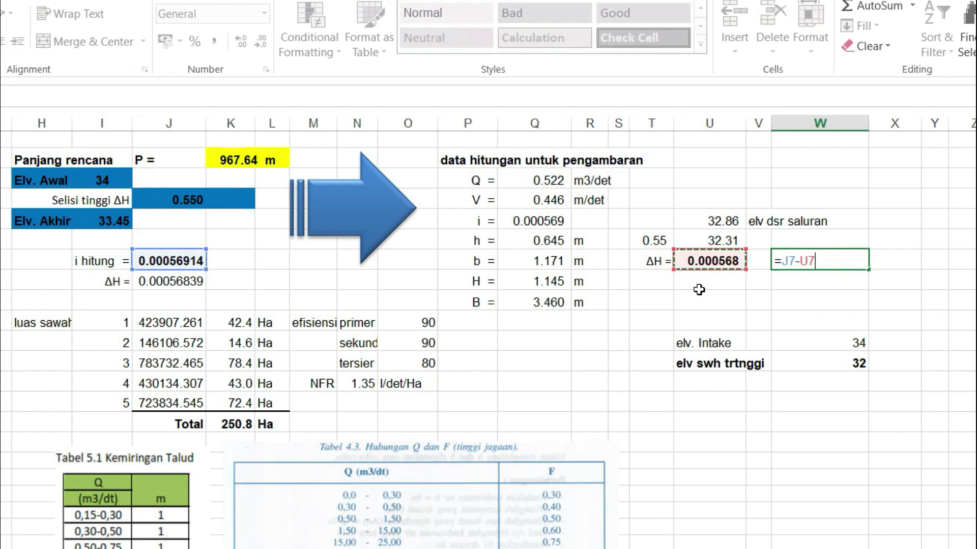
{"action": "key", "text": "Return"}
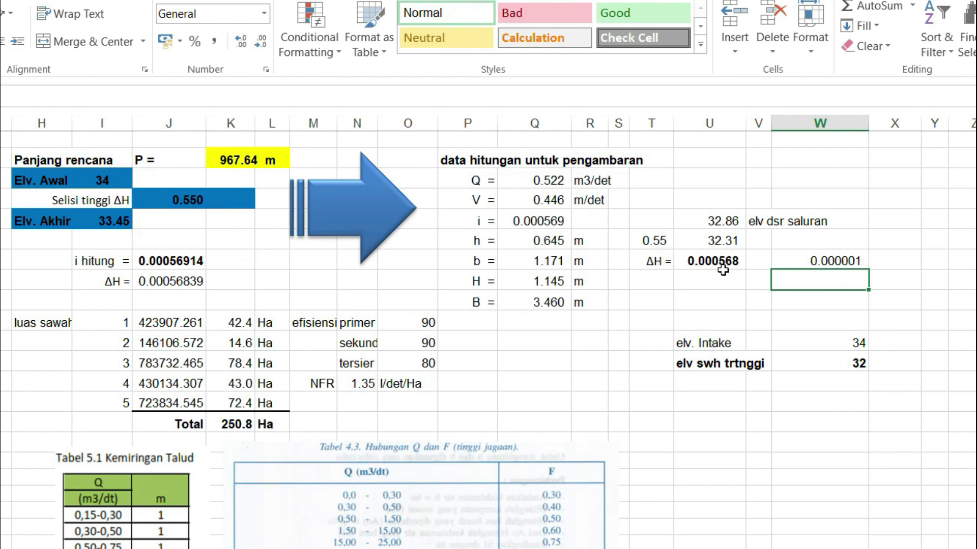
Set Elv. Akhir in I5 to 33.44.
{"action": "left_click", "coordinate": [729, 242]}
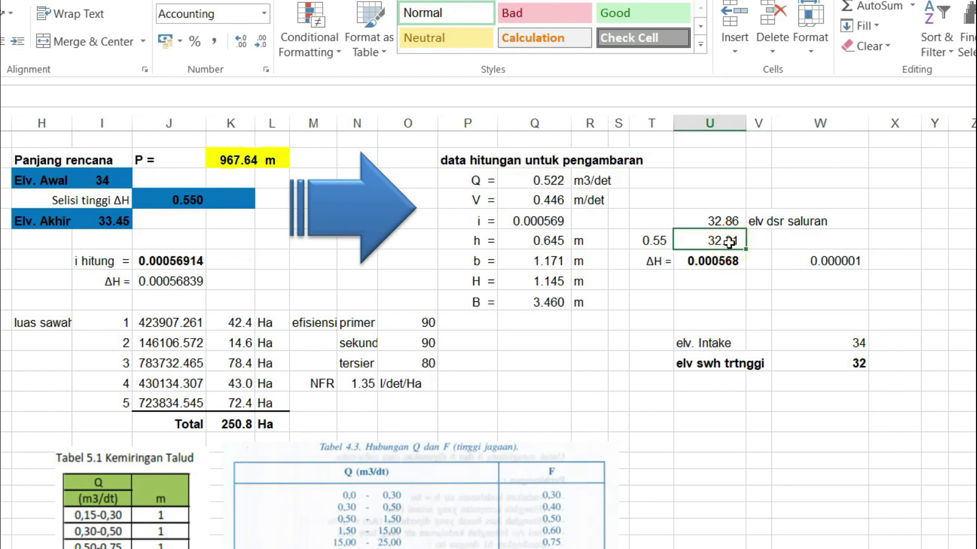
{"action": "left_click", "coordinate": [113, 222]}
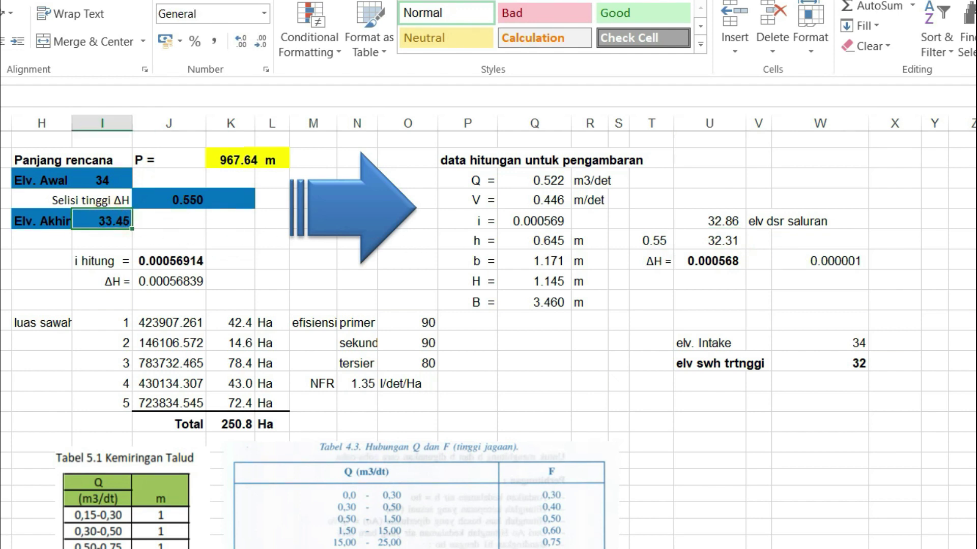
{"action": "double_click", "coordinate": [113, 222]}
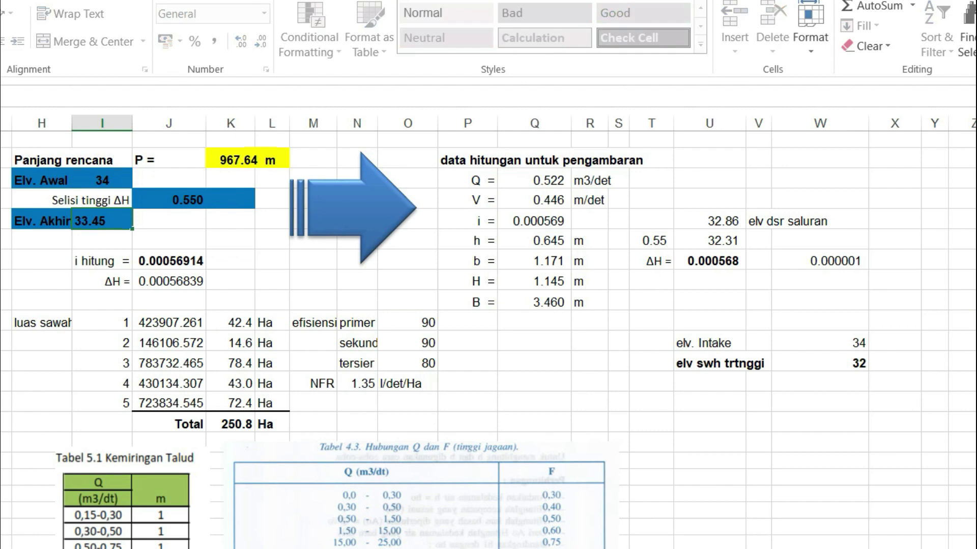
{"action": "key", "text": "Return"}
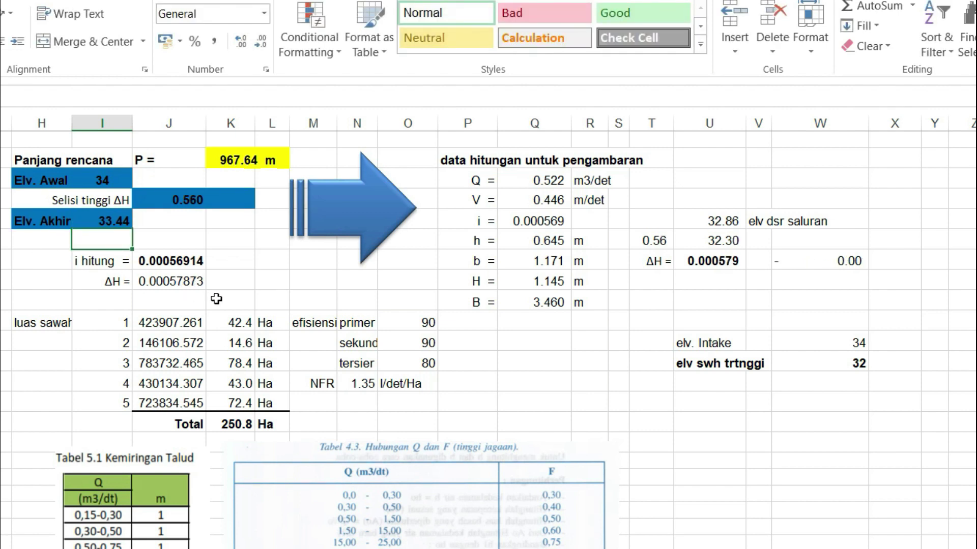
{"action": "left_click", "coordinate": [724, 241]}
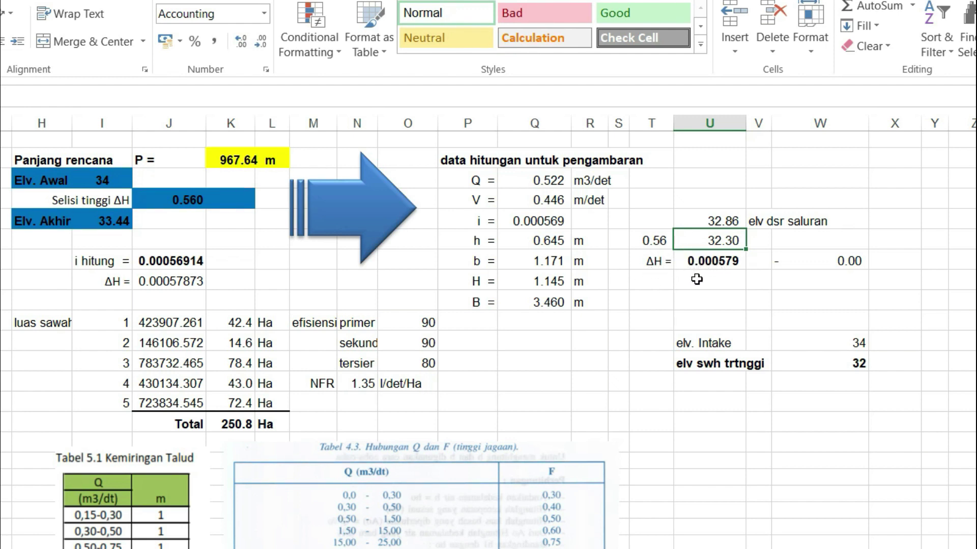
{"action": "left_click", "coordinate": [722, 263]}
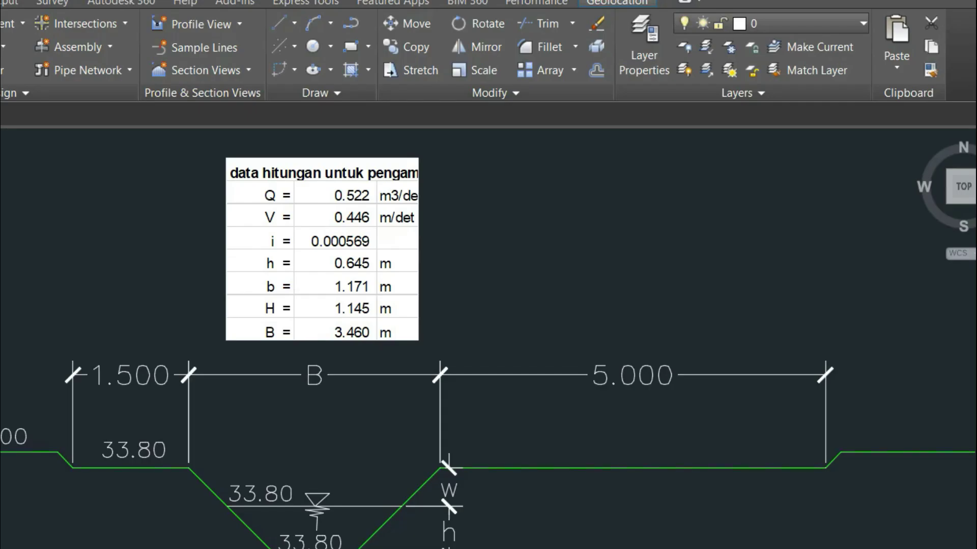
Switch to the Civil 3D channel cross-section and add a vertical linear dimension between the 34.00 ground level and the 33.80 berm.
{"action": "mouse_move", "coordinate": [442, 463]}
{"action": "left_mouse_down"}
{"action": "mouse_move", "coordinate": [417, 430]}
{"action": "mouse_move", "coordinate": [473, 473]}
{"action": "left_mouse_up"}
{"action": "scroll", "coordinate": [497, 432], "scroll_direction": "down", "scroll_amount": 3}
{"action": "scroll", "coordinate": [494, 433], "scroll_direction": "up", "scroll_amount": 3}
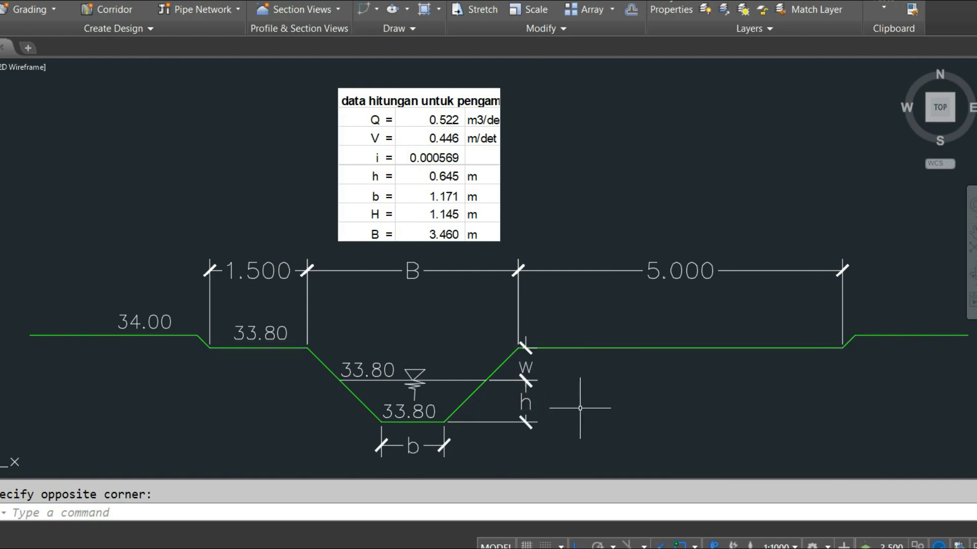
{"action": "left_click_drag", "start_coordinate": [608, 404], "coordinate": [606, 380]}
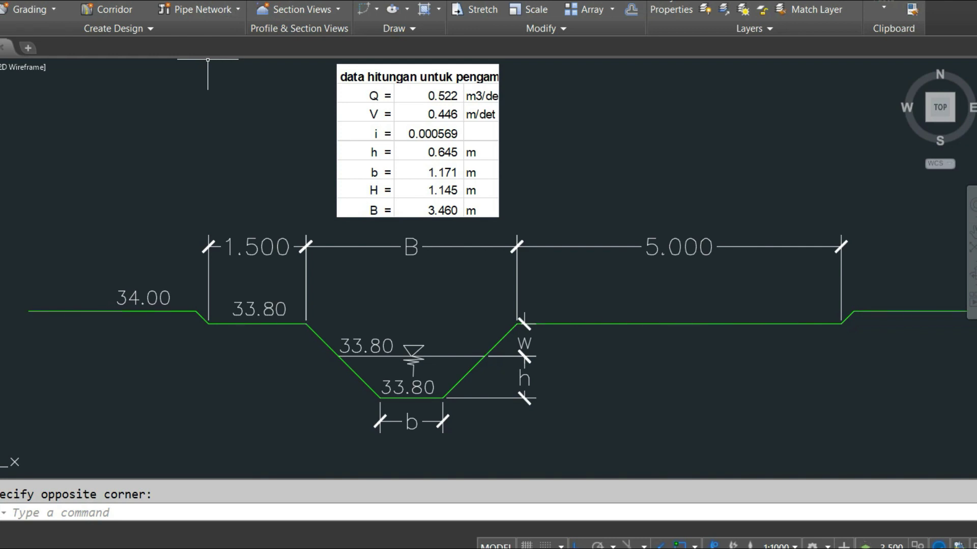
{"action": "left_click", "coordinate": [107, 1]}
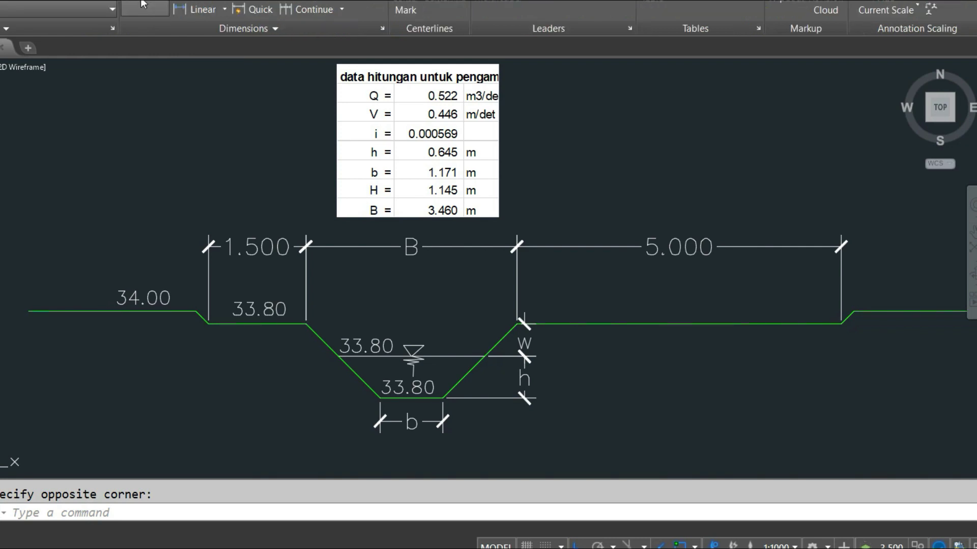
{"action": "left_click", "coordinate": [180, 10]}
{"action": "left_click", "coordinate": [199, 311]}
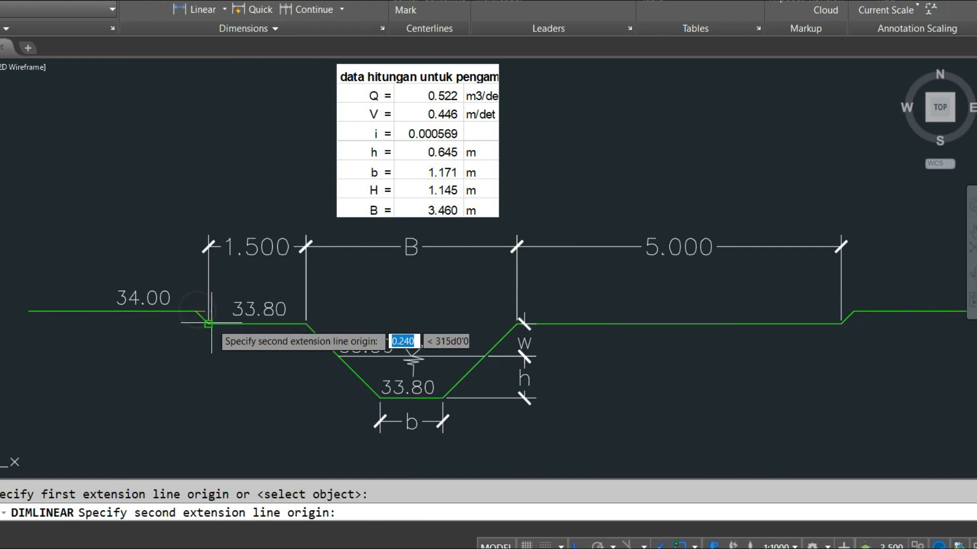
{"action": "left_click", "coordinate": [206, 323]}
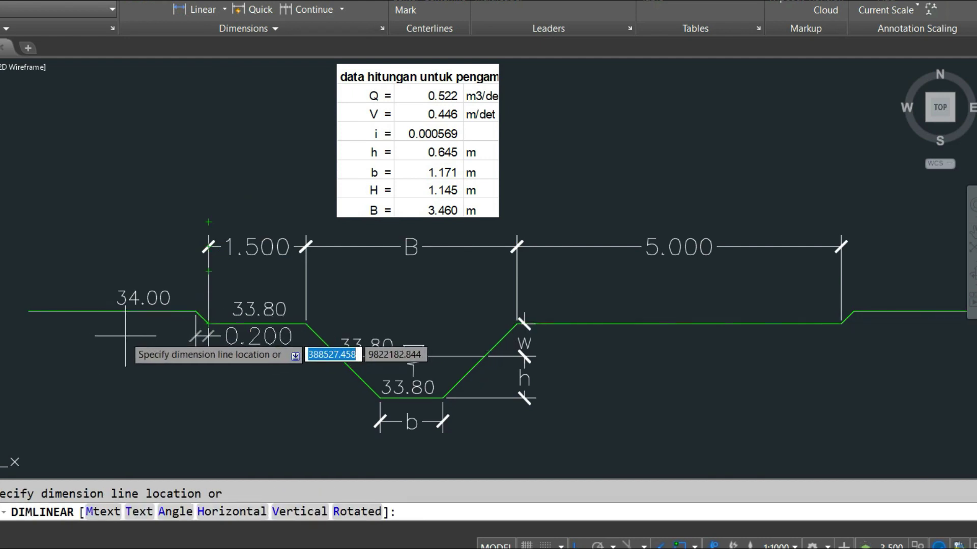
{"action": "left_click", "coordinate": [88, 334]}
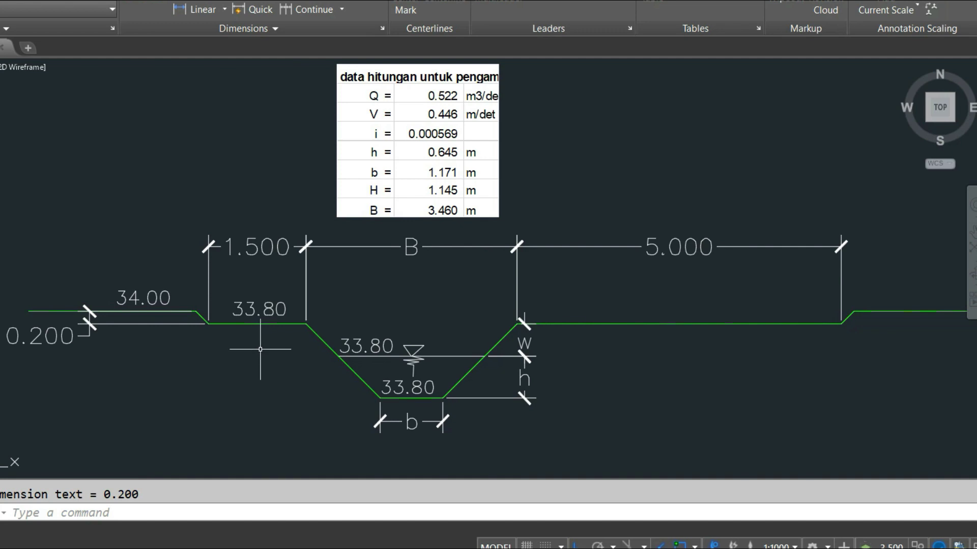
Change the water-level elevation text in the channel cross-section to 33.30.
{"action": "left_click_drag", "start_coordinate": [291, 336], "coordinate": [303, 304]}
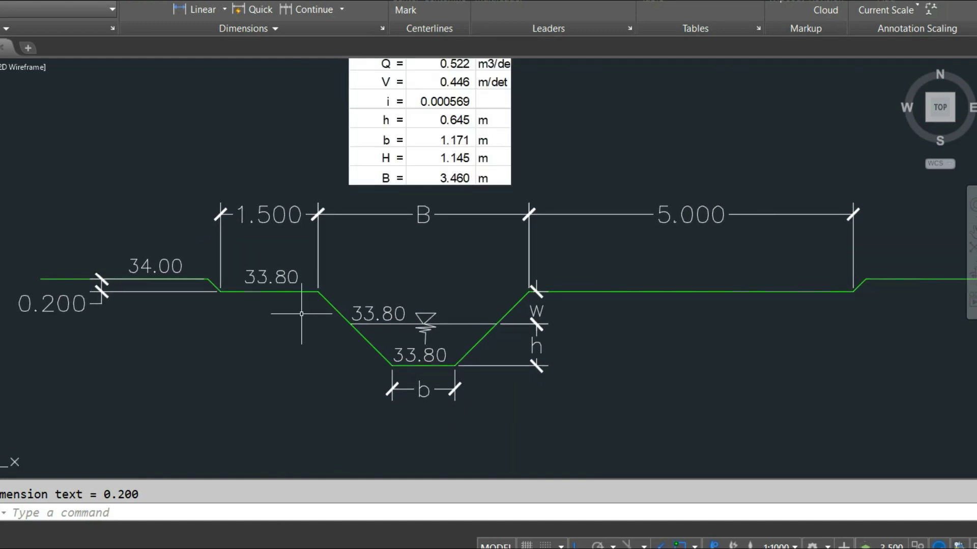
{"action": "left_click_drag", "start_coordinate": [409, 265], "coordinate": [407, 291]}
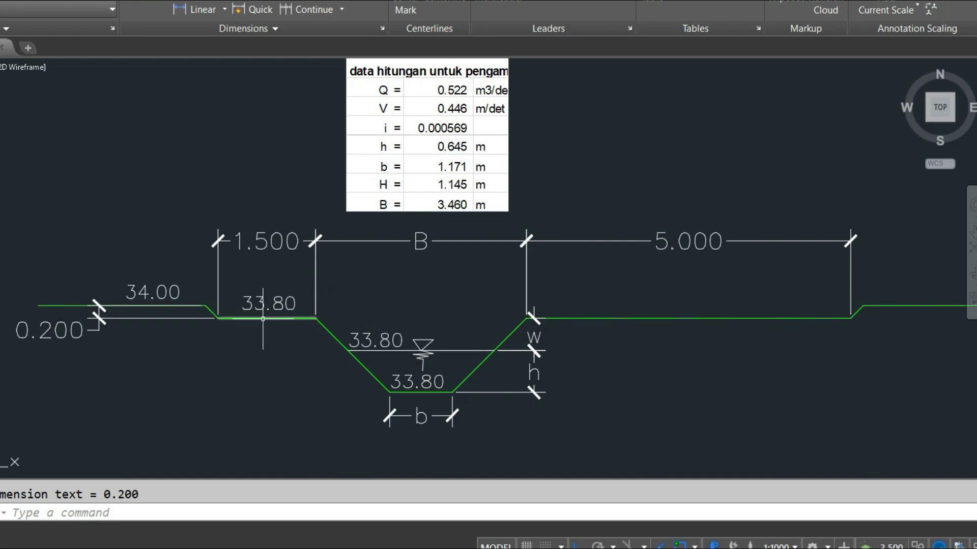
{"action": "type", "text": "ed"}
{"action": "key", "text": "Return"}
{"action": "left_click", "coordinate": [376, 338]}
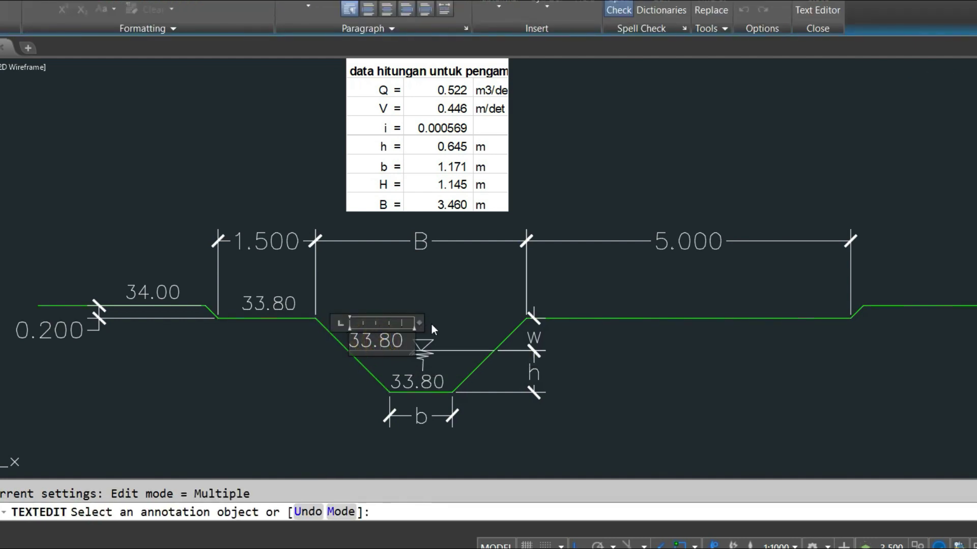
{"action": "key", "text": "shift+Right"}
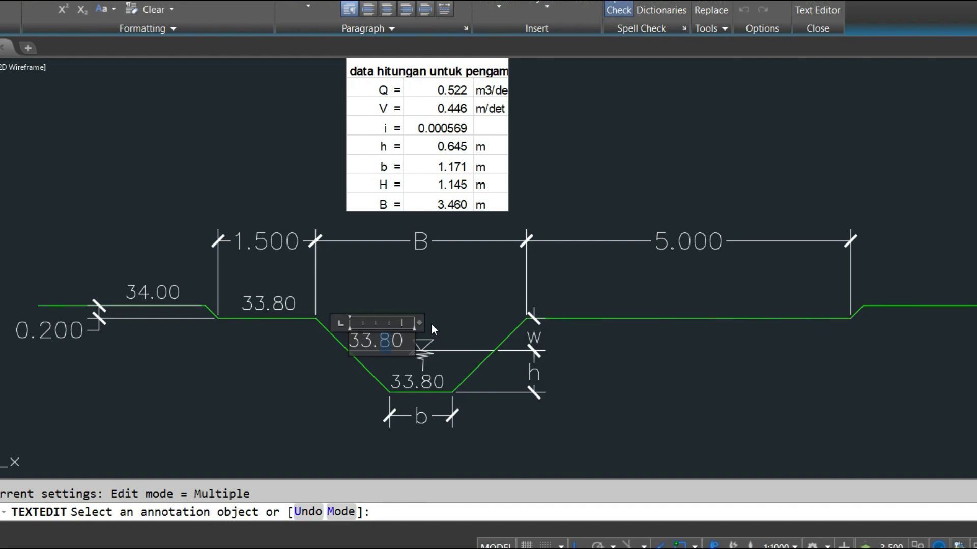
{"action": "type", "text": "3"}
{"action": "left_click", "coordinate": [471, 418]}
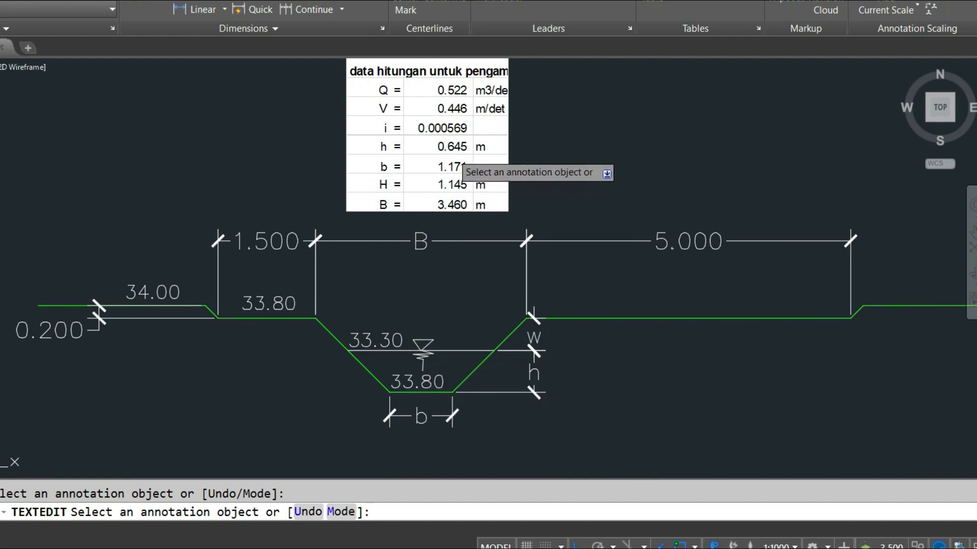
{"action": "key", "text": "Escape"}
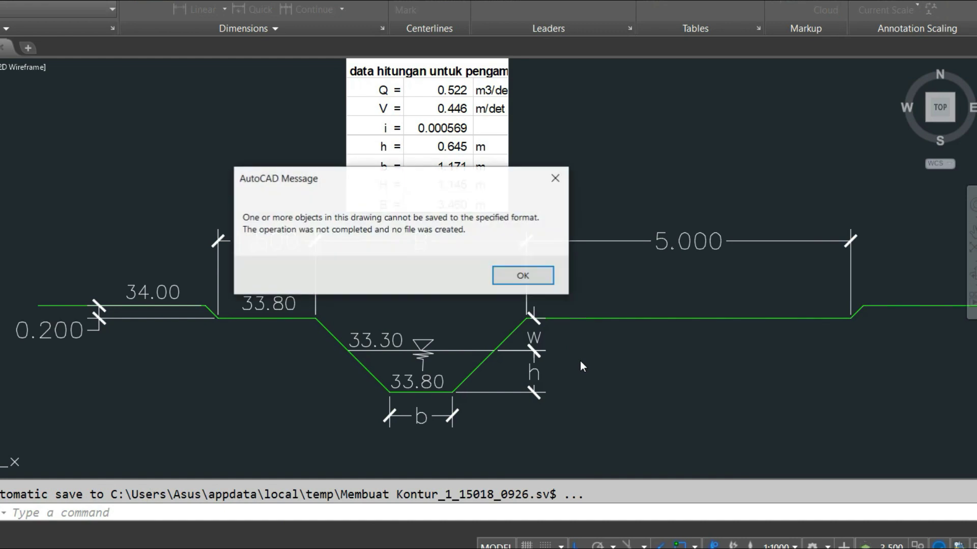
{"action": "left_click", "coordinate": [555, 179]}
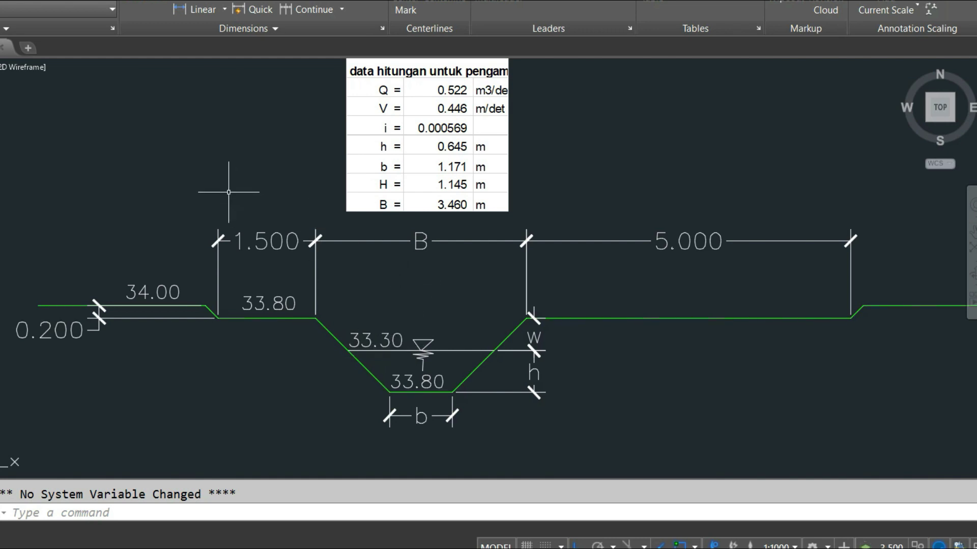
Switch to the Excel workbook and enter the water-level elevation 33.30 in U15.
{"action": "key", "text": "alt+Tab"}
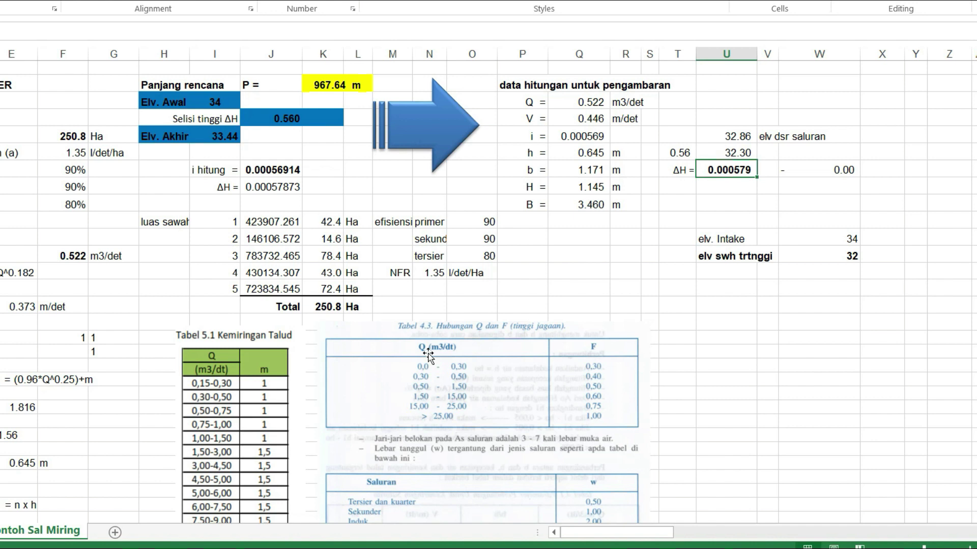
{"action": "left_click", "coordinate": [684, 308]}
{"action": "left_click", "coordinate": [709, 308]}
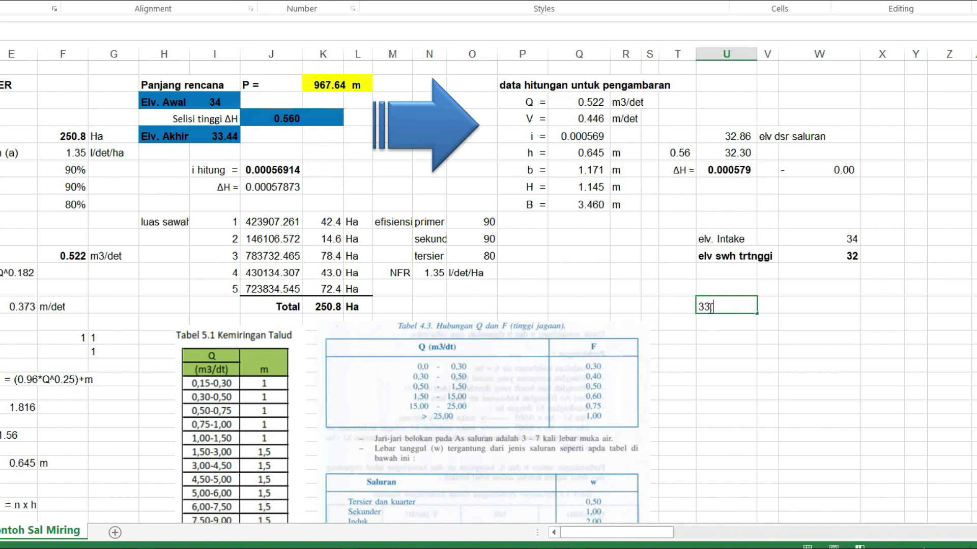
{"action": "type", "text": "33.30"}
{"action": "key", "text": "Return"}
Calculate the channel bed elevation in U16 by subtracting the water depth with =U15-E26.
{"action": "type", "text": "="}
{"action": "left_click", "coordinate": [709, 308]}
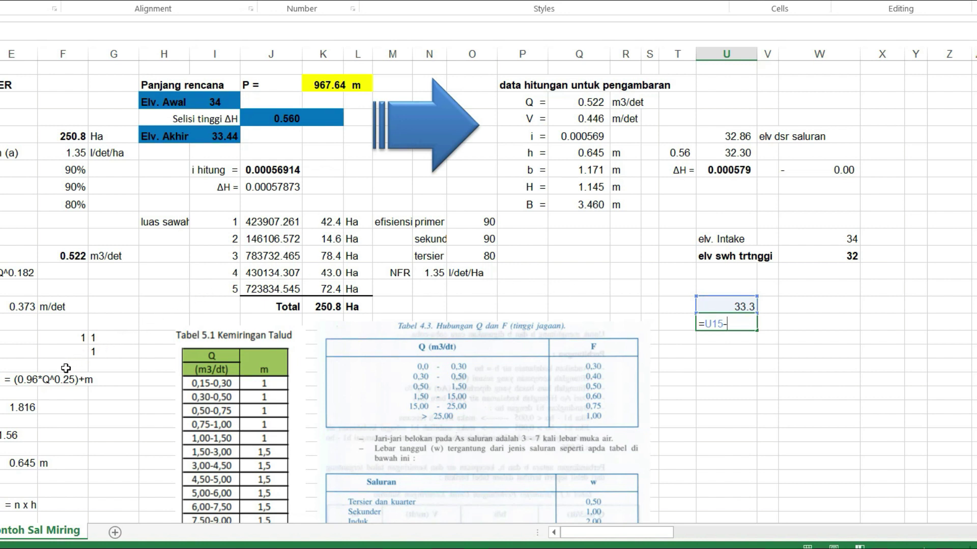
{"action": "type", "text": "-"}
{"action": "left_click", "coordinate": [18, 463]}
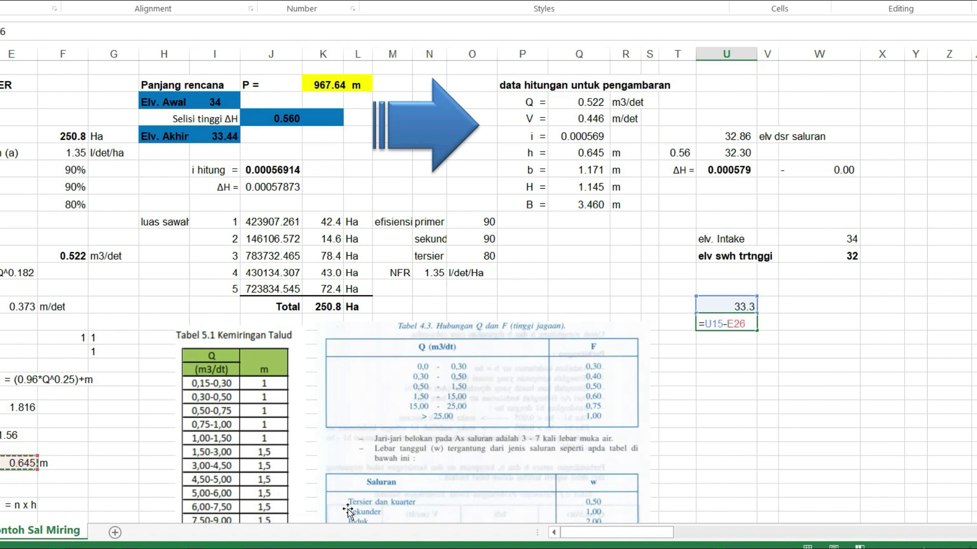
{"action": "key", "text": "Return"}
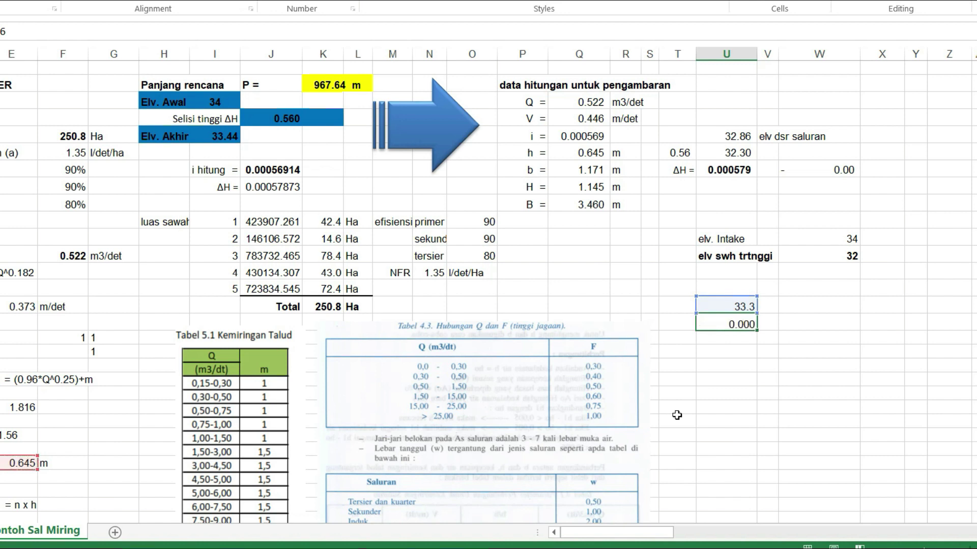
{"action": "left_click", "coordinate": [739, 324]}
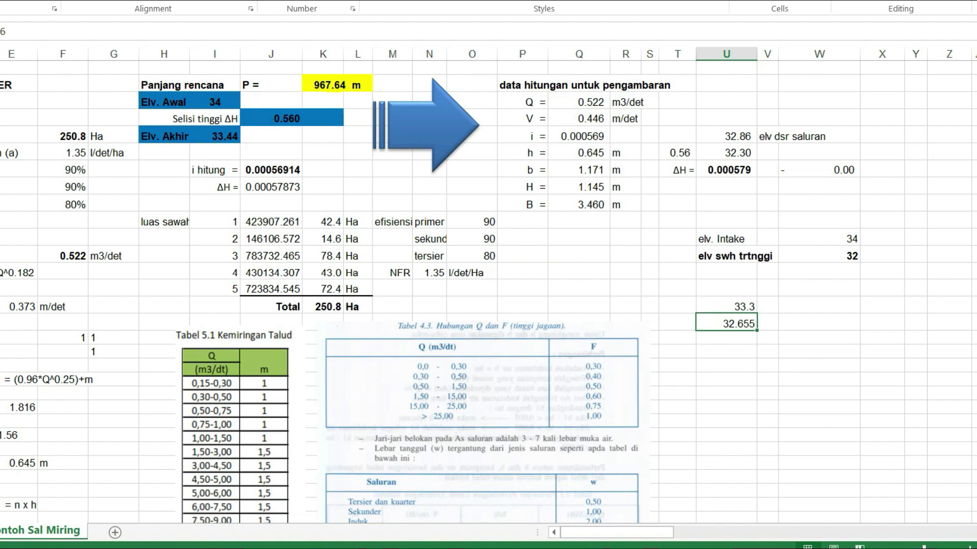
Switch back to the Civil 3D drawing and change the elevation text above the channel bed to 32.655.
{"action": "key", "text": "alt+Tab"}
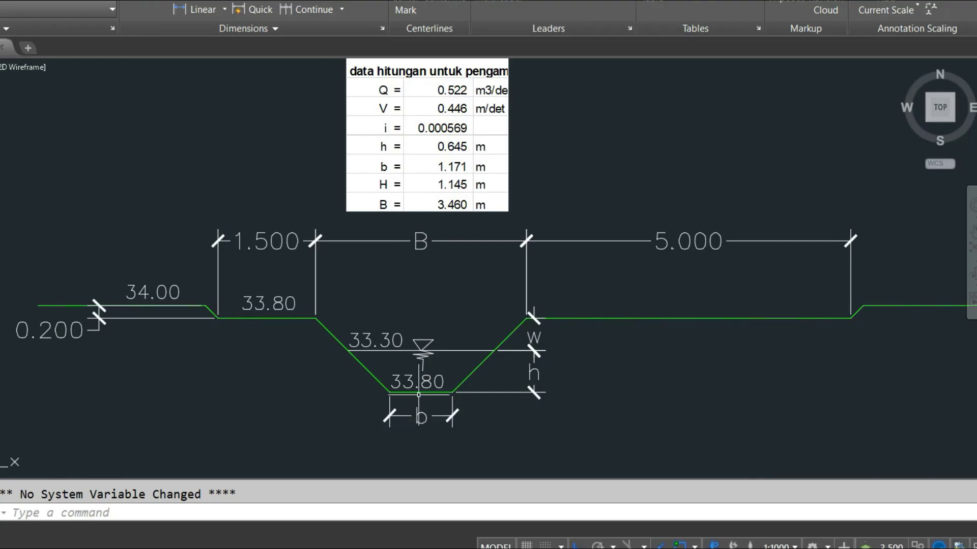
{"action": "type", "text": "ed"}
{"action": "key", "text": "Return"}
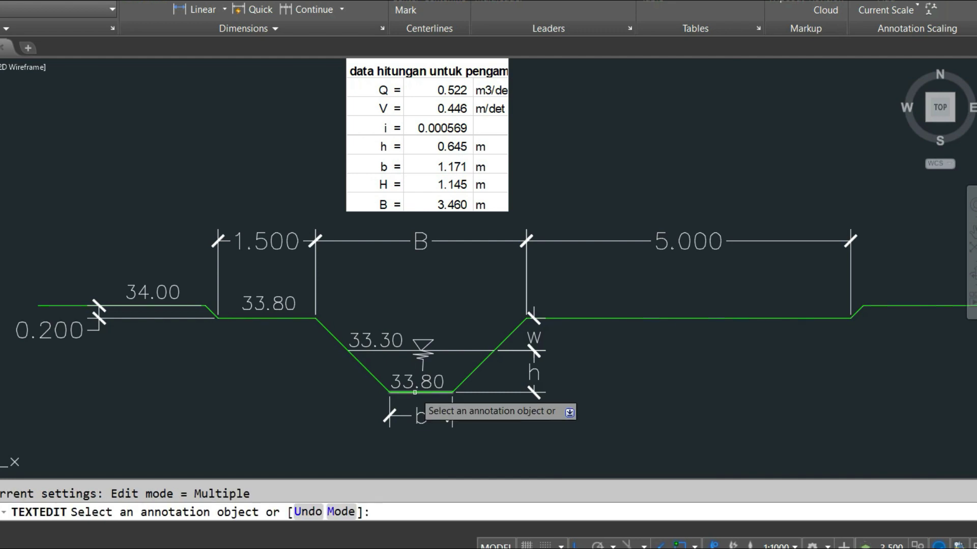
{"action": "left_click", "coordinate": [411, 384]}
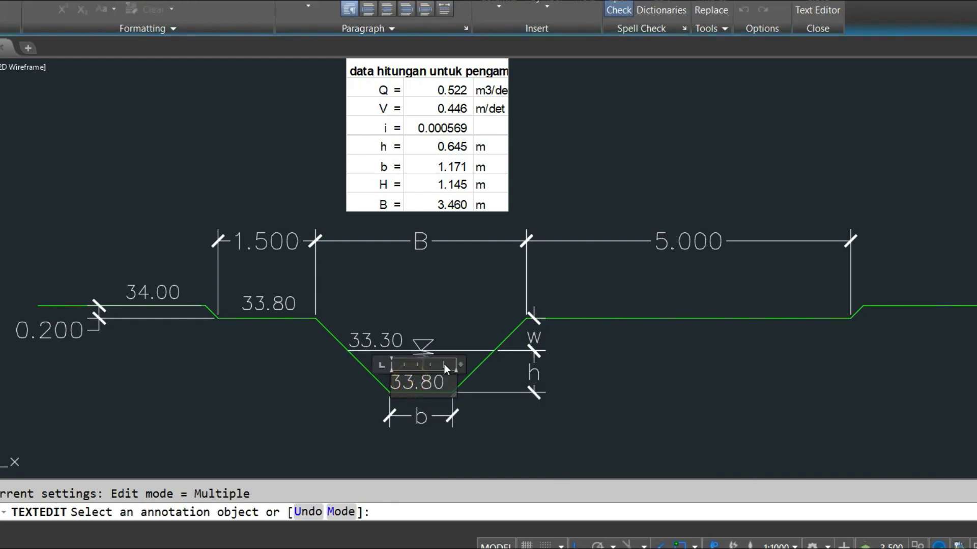
{"action": "key", "text": "shift+Left"}
{"action": "type", "text": "2"}
{"action": "key", "text": "shift+End"}
{"action": "type", "text": "55"}
{"action": "left_click", "coordinate": [519, 430]}
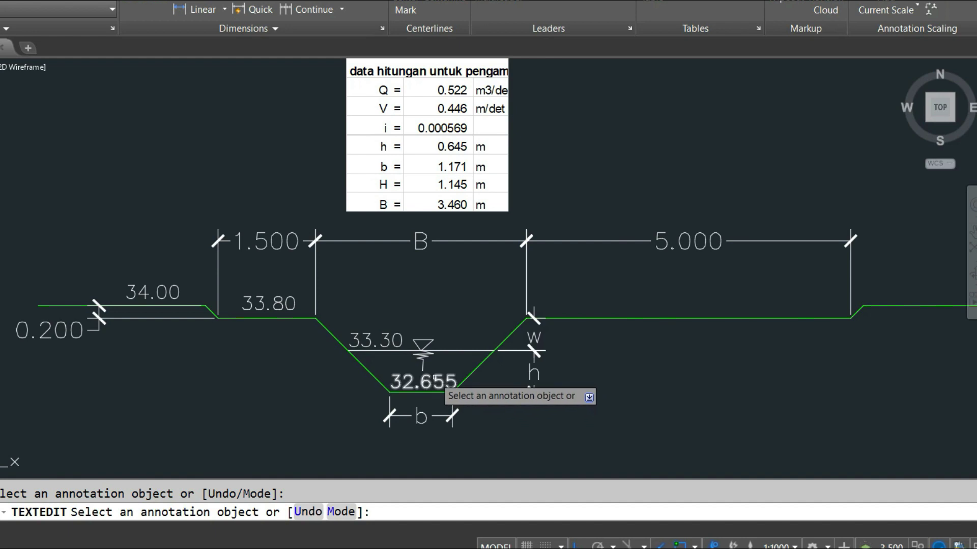
Round the channel bed elevation text to 32.66 and finish text editing.
{"action": "left_click", "coordinate": [437, 380]}
{"action": "key", "text": "shift+End"}
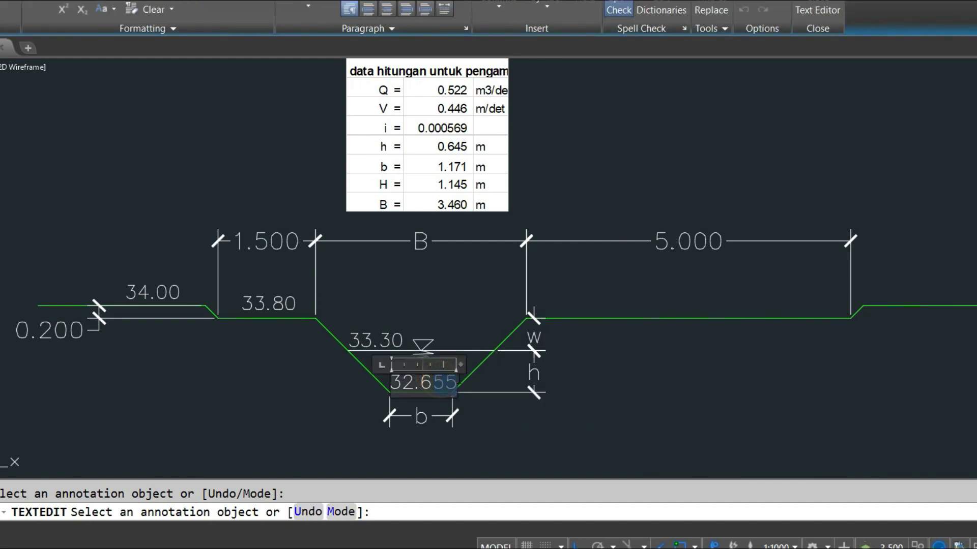
{"action": "type", "text": "6"}
{"action": "left_click", "coordinate": [545, 430]}
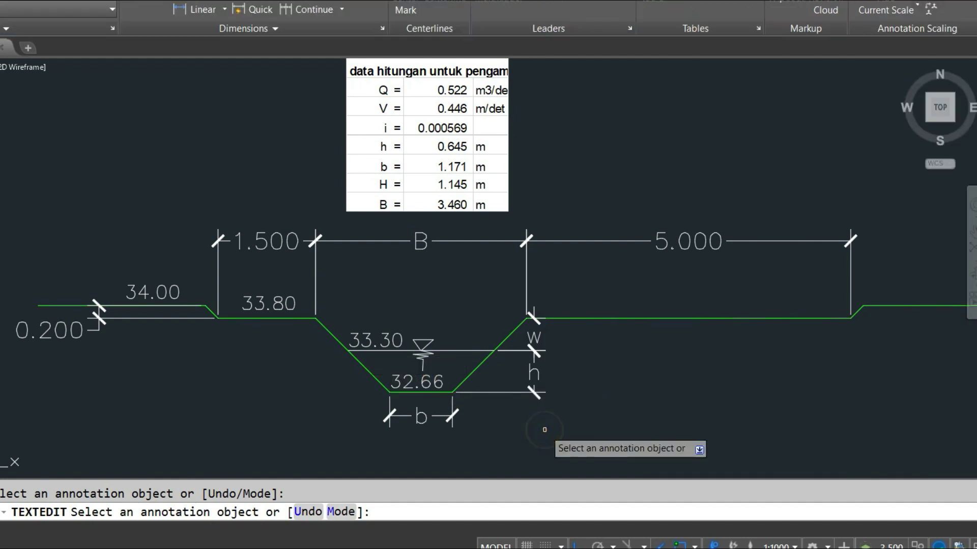
{"action": "key", "text": "Escape"}
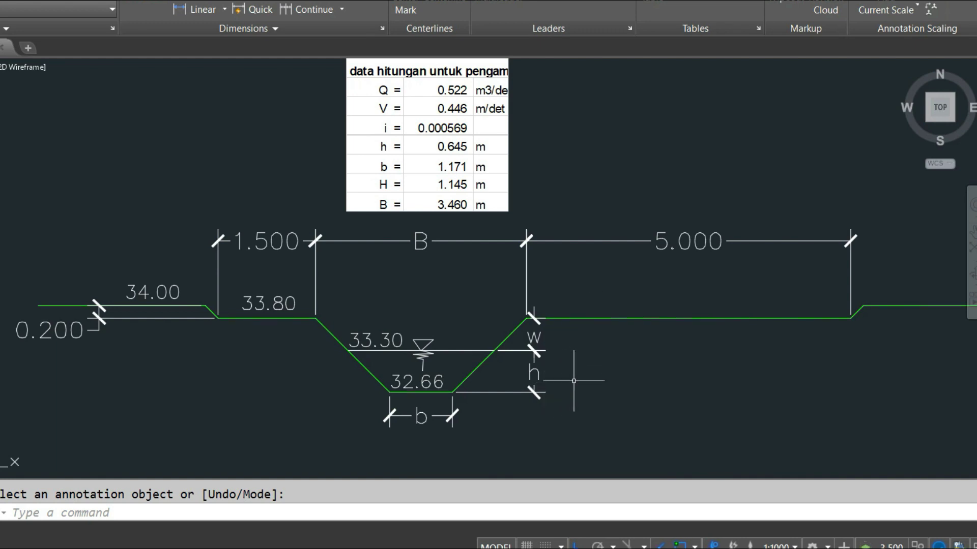
{"action": "mouse_move", "coordinate": [608, 370]}
{"action": "left_mouse_down"}
{"action": "mouse_move", "coordinate": [621, 345]}
{"action": "mouse_move", "coordinate": [585, 345]}
{"action": "mouse_move", "coordinate": [571, 359]}
{"action": "left_mouse_up"}
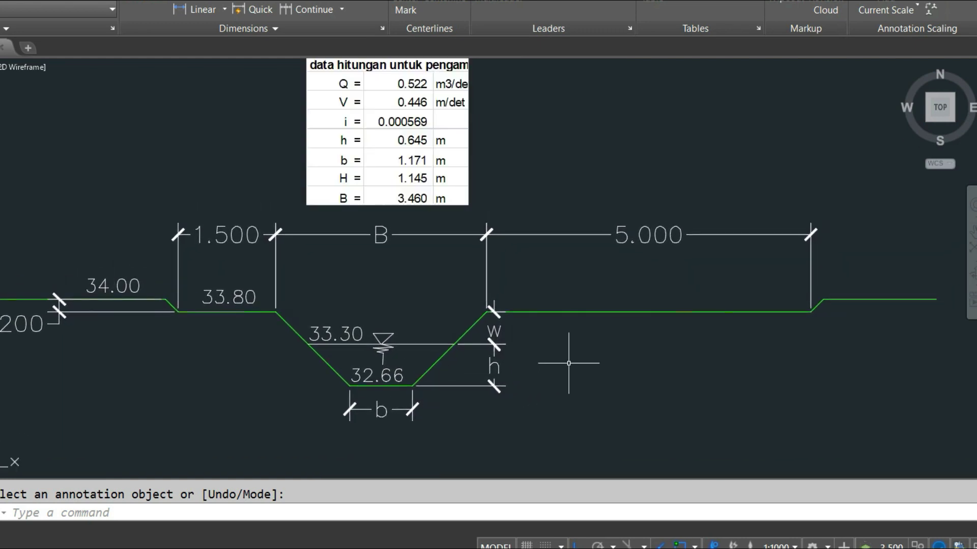